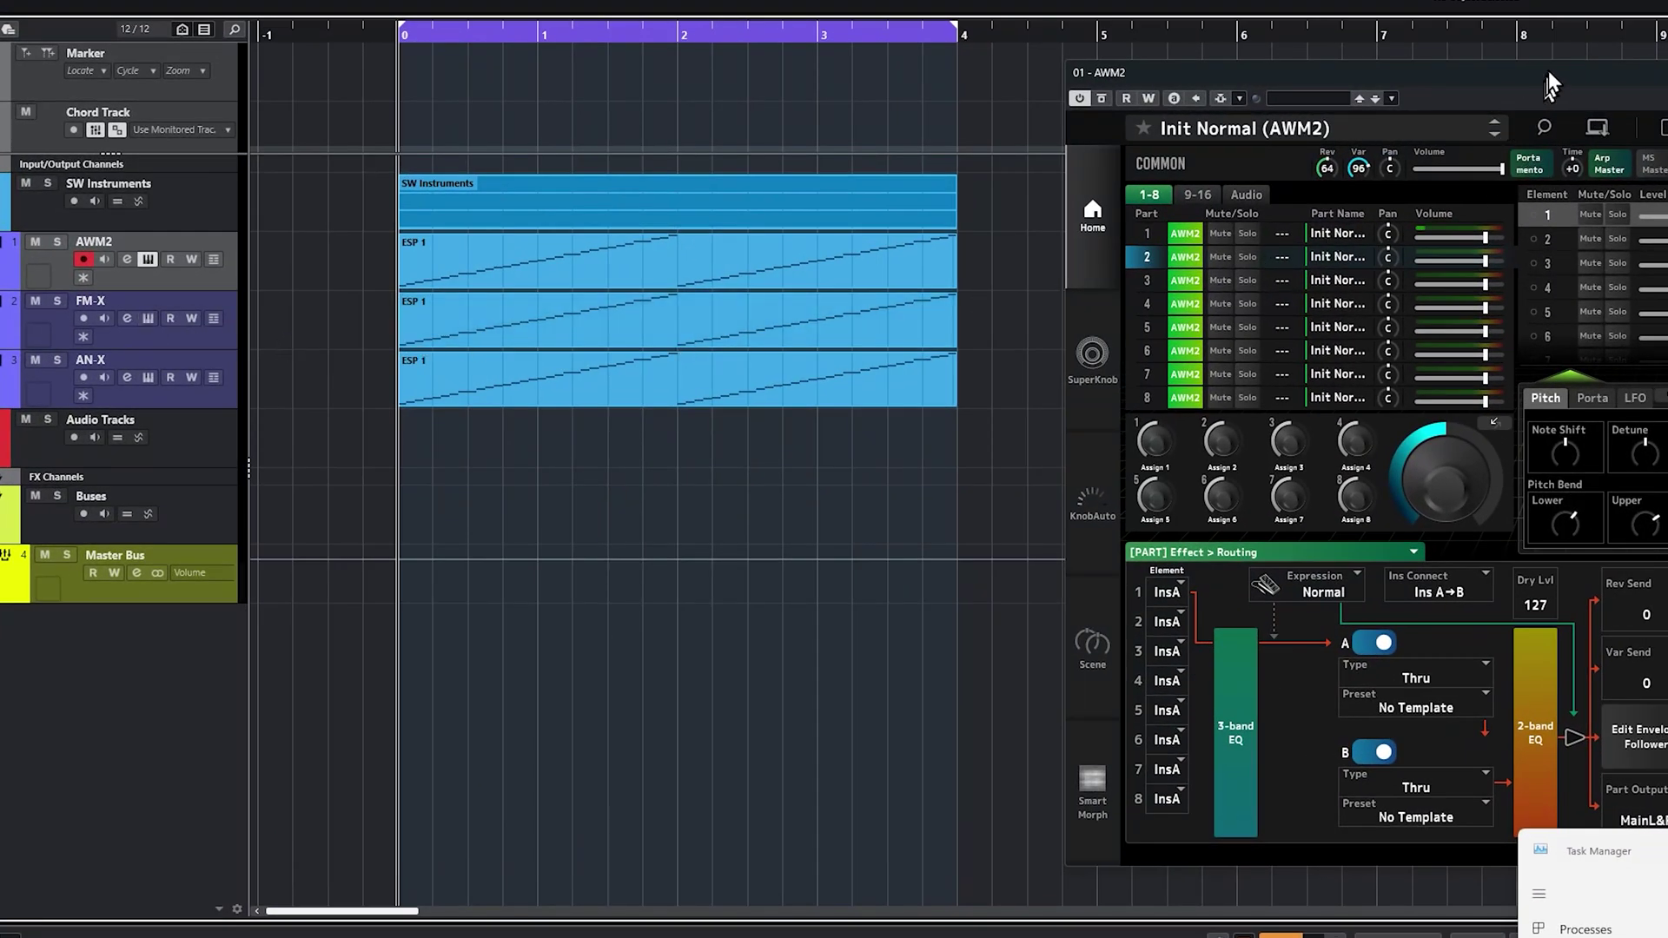
Move the AWM2 editor aside and review the effect routing of Parts 1–4, ending on Part 1.
left_click_drag(1548, 71, 1475, 19)
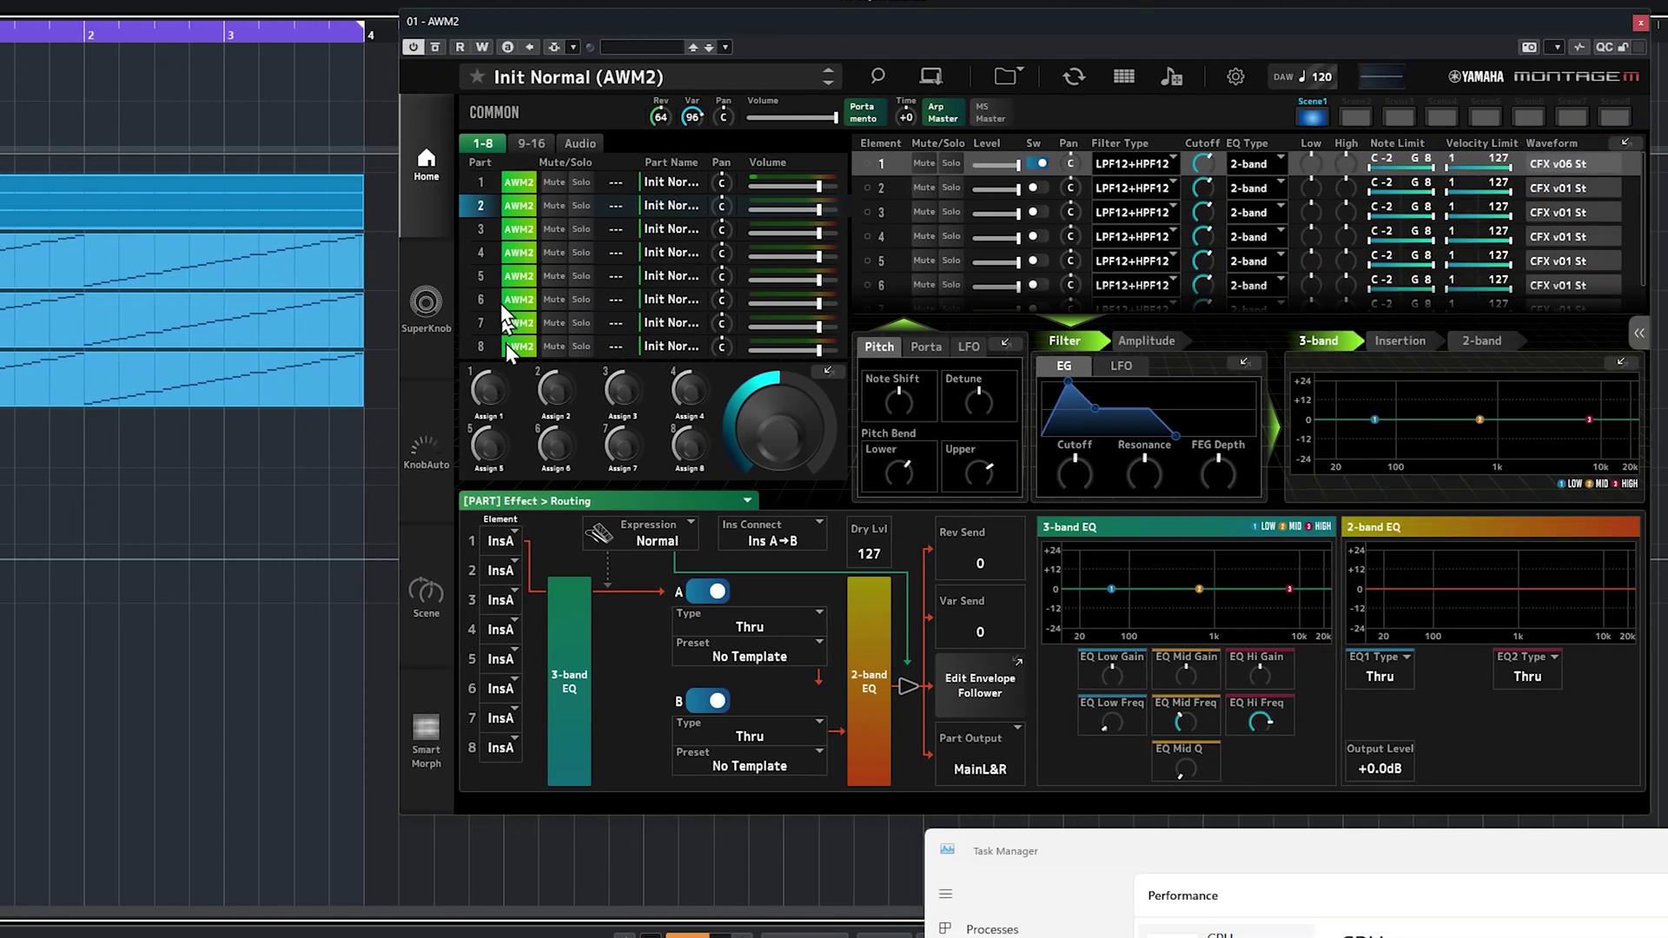
left_click(487, 184)
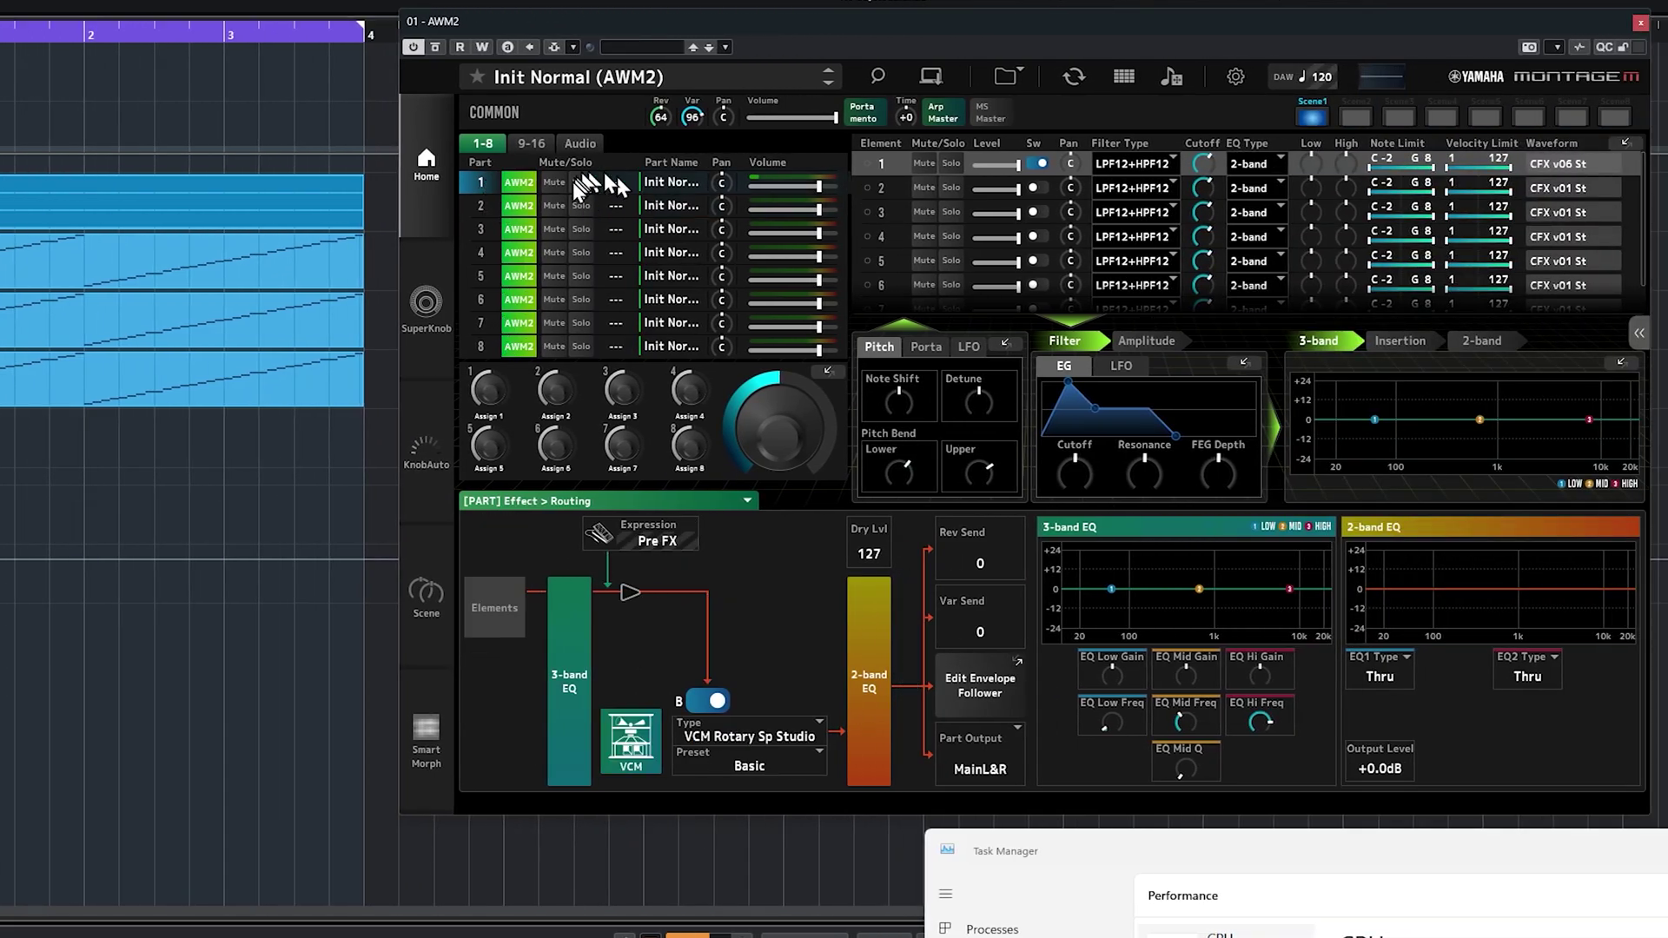
left_click(476, 205)
left_click(474, 179)
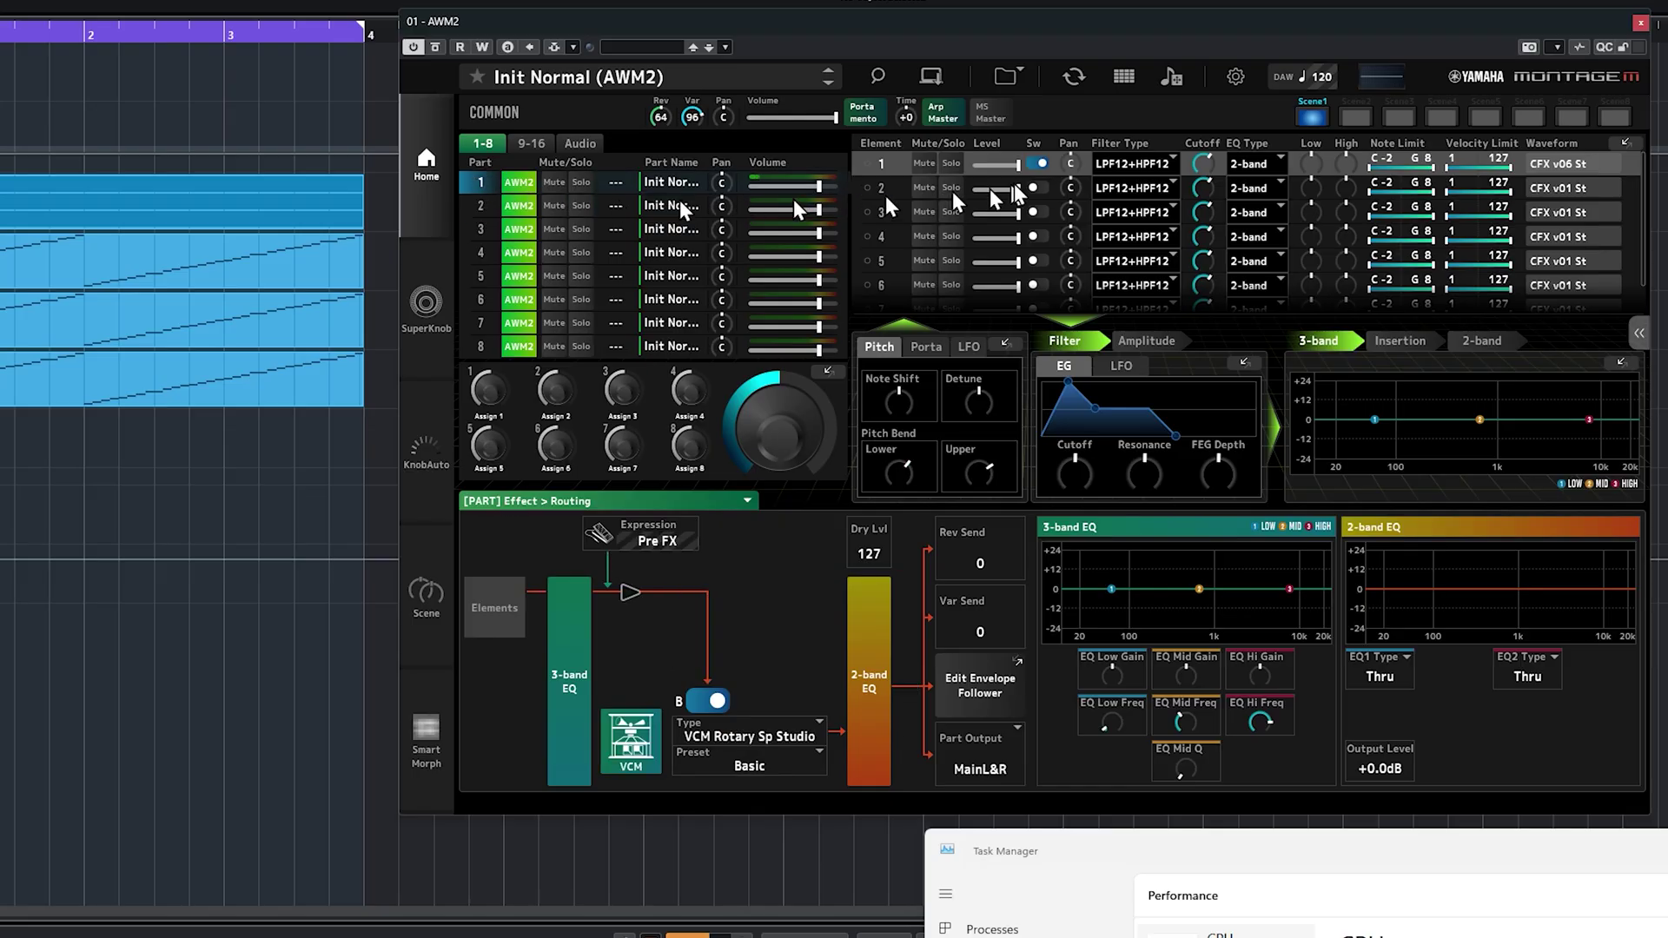
left_click(479, 229)
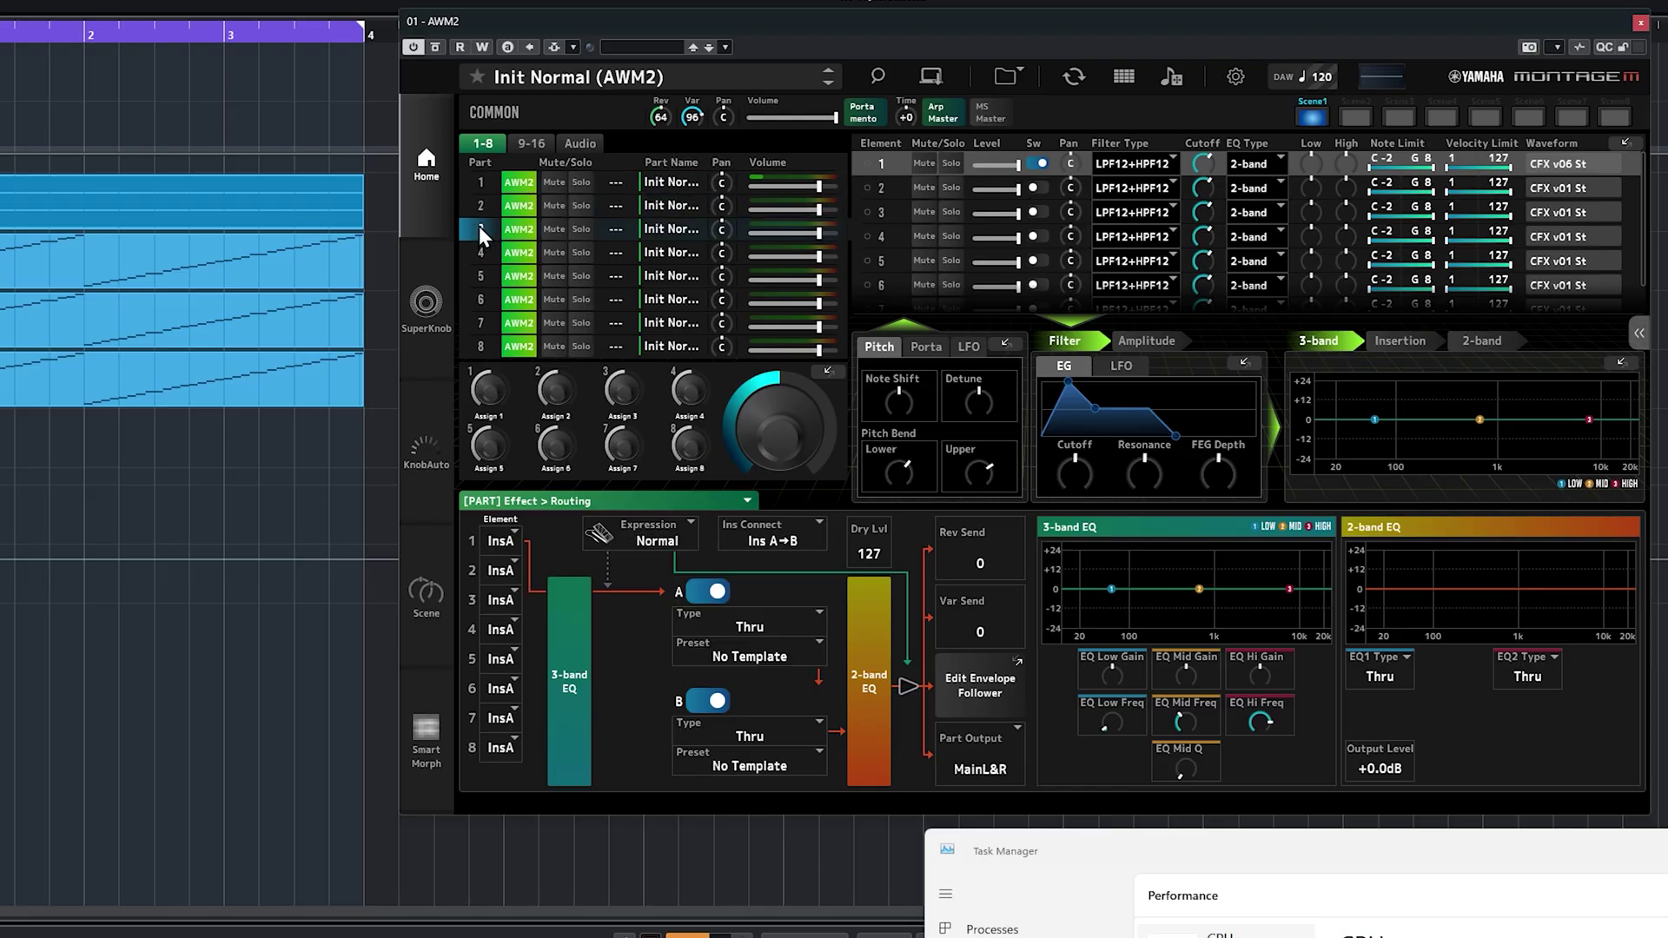
left_click(481, 175)
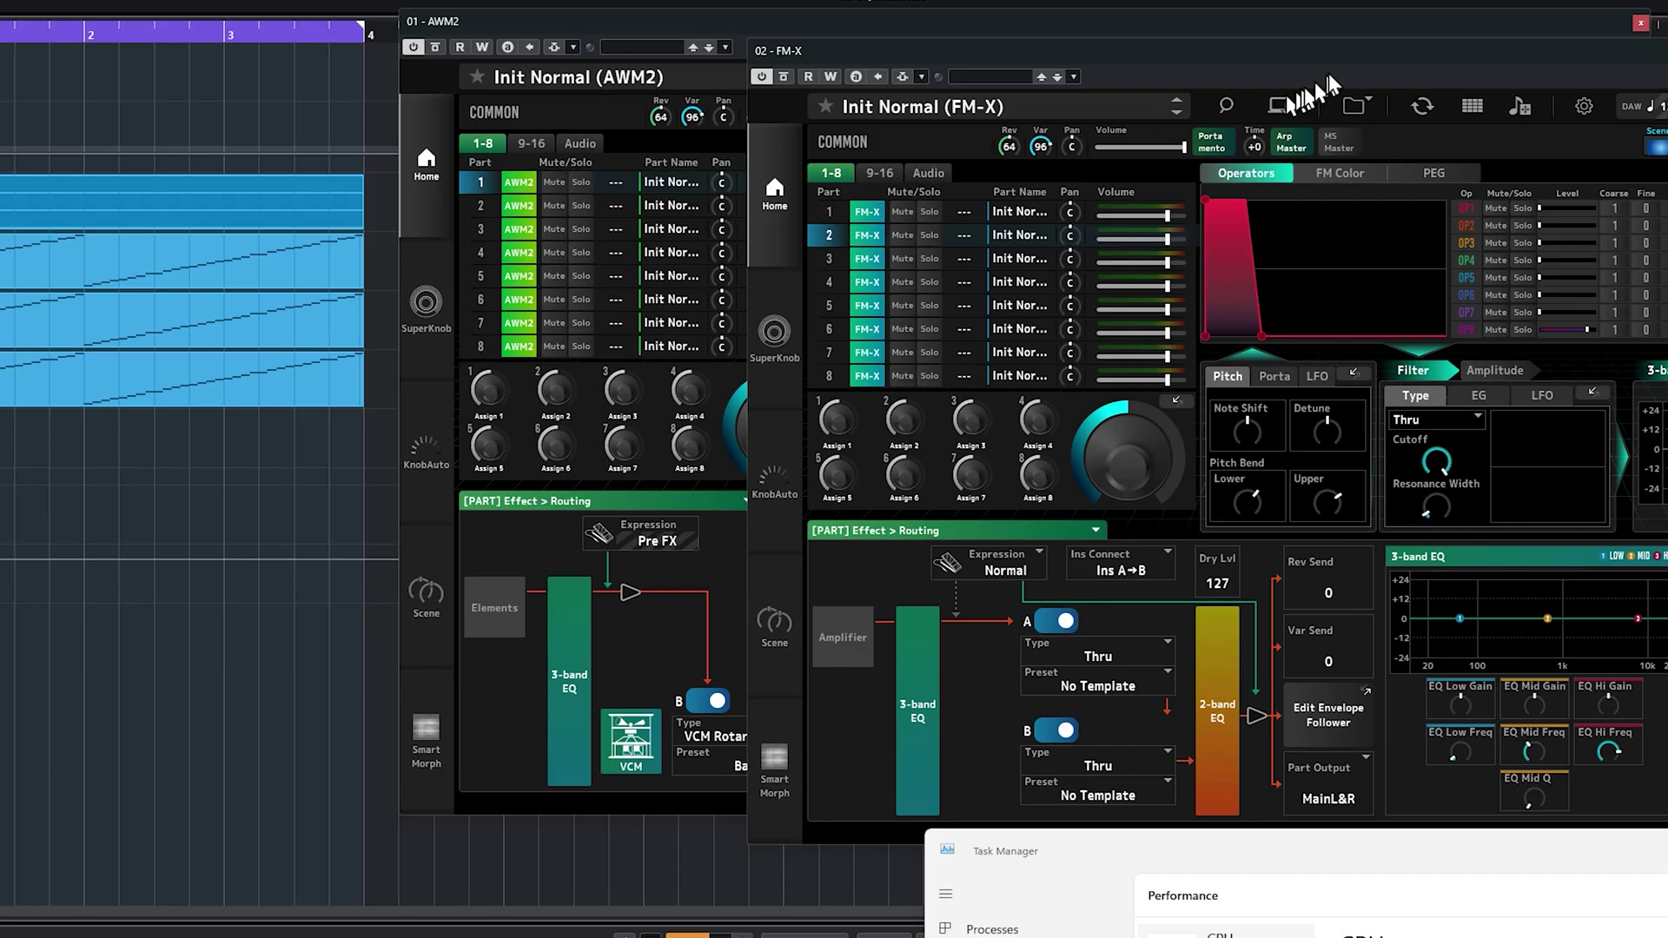
Widen the FM-X editor into full view and position the newly opened AN-X editor.
left_click_drag(1345, 70, 984, 7)
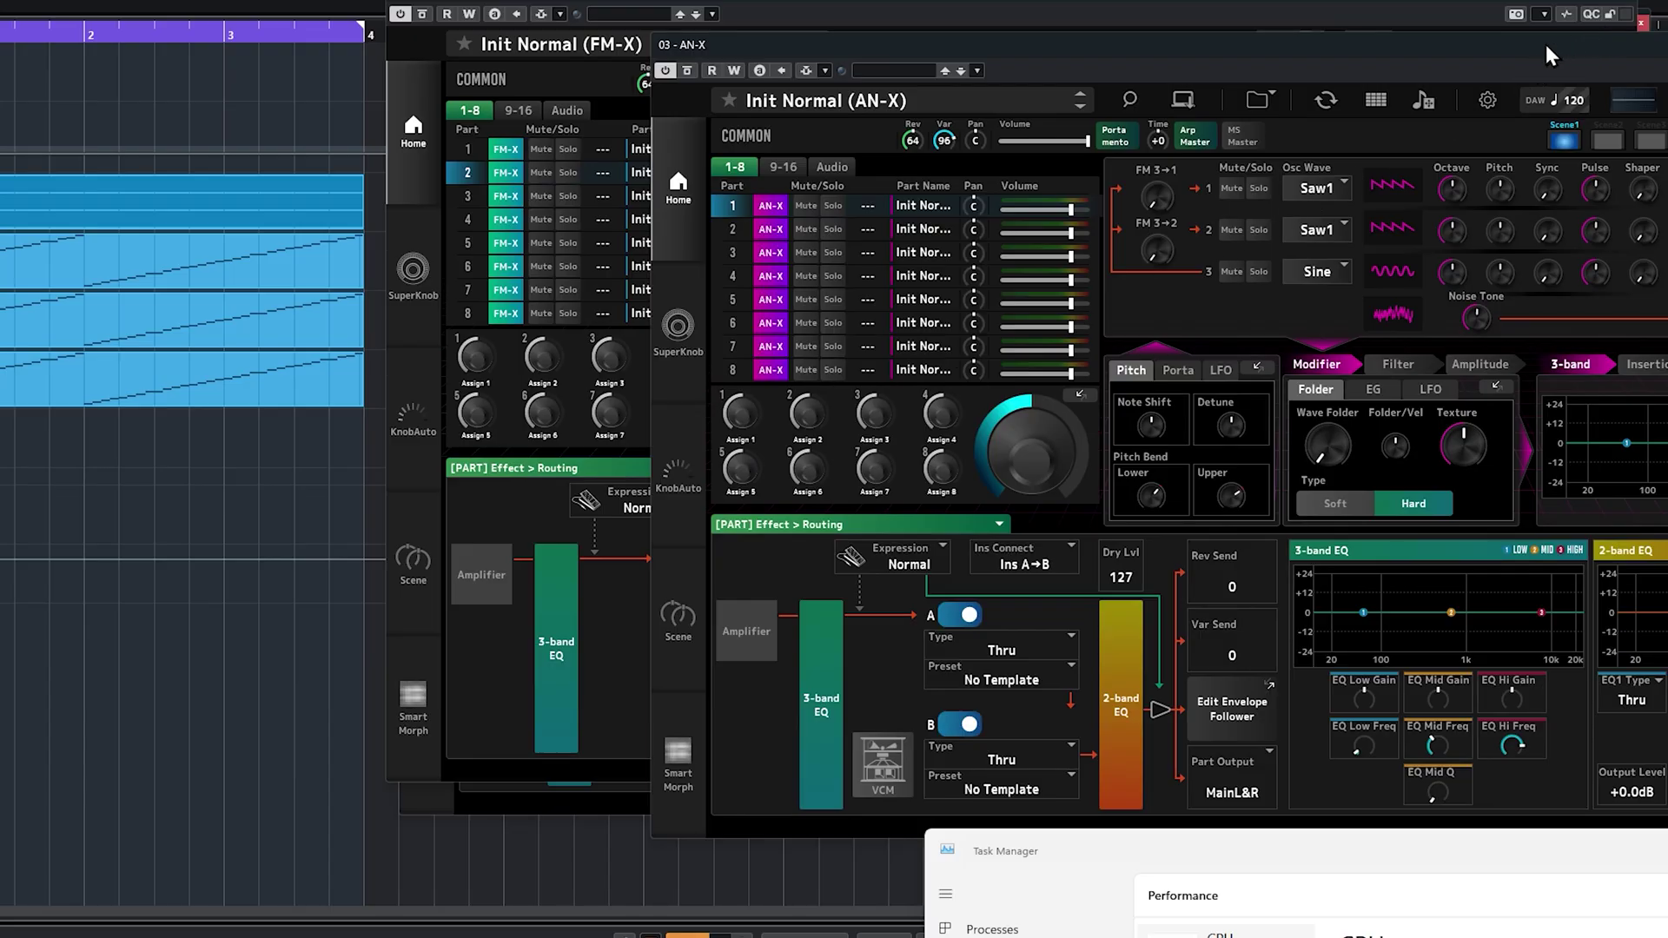
left_click_drag(1572, 7, 1316, 4)
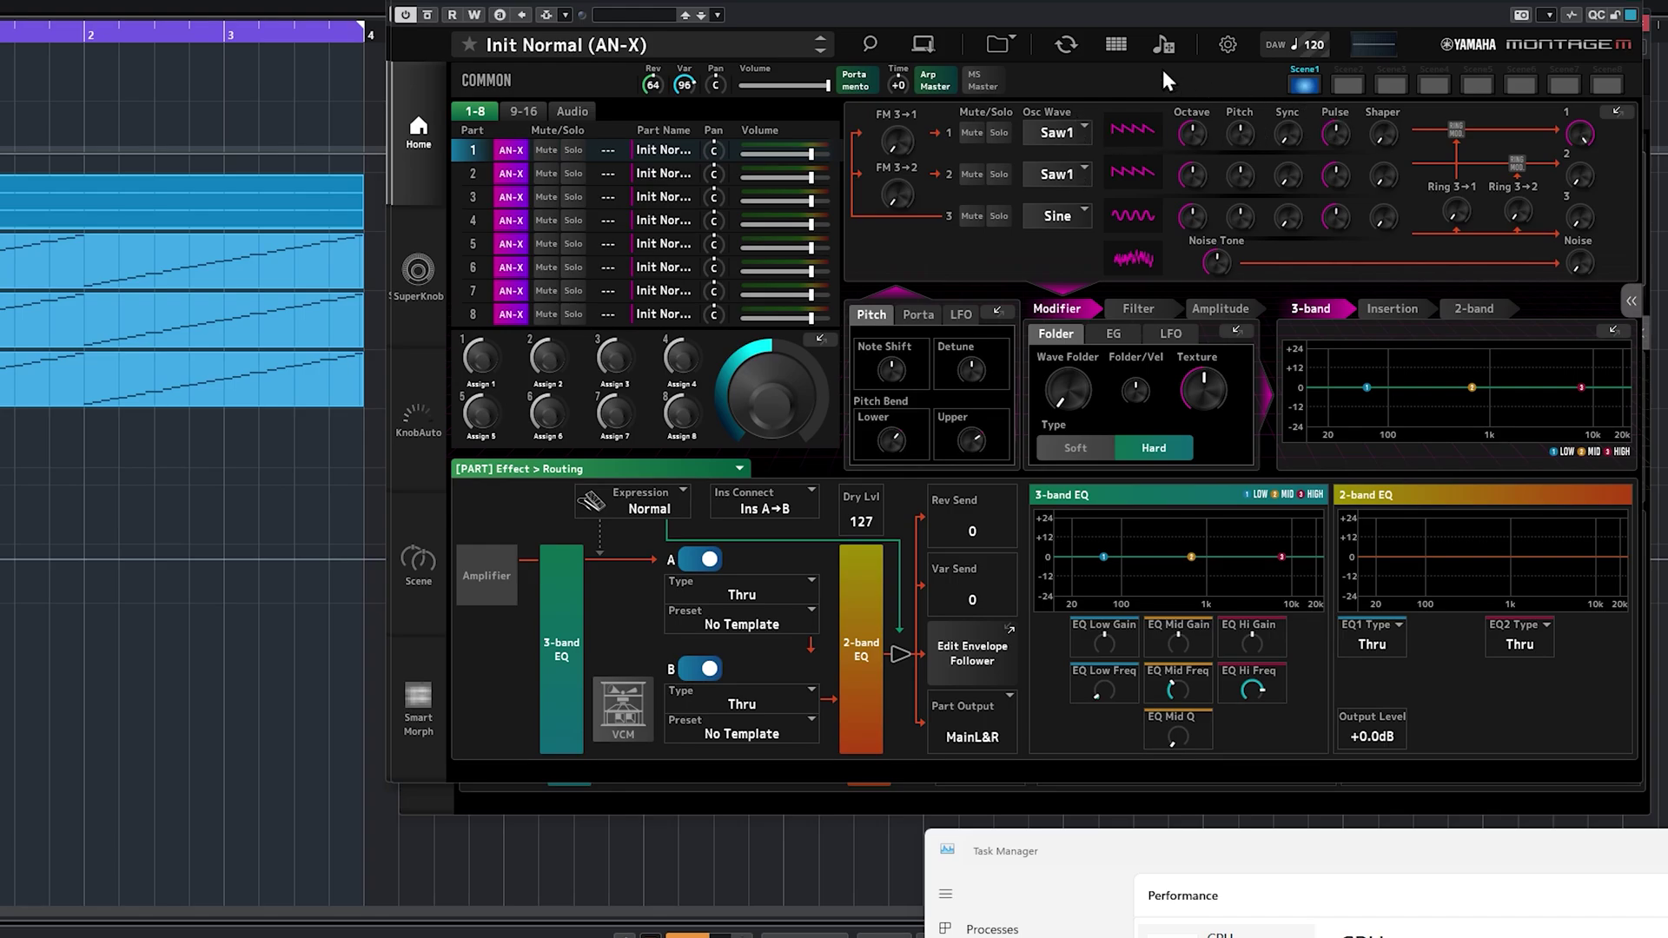
left_click(1229, 44)
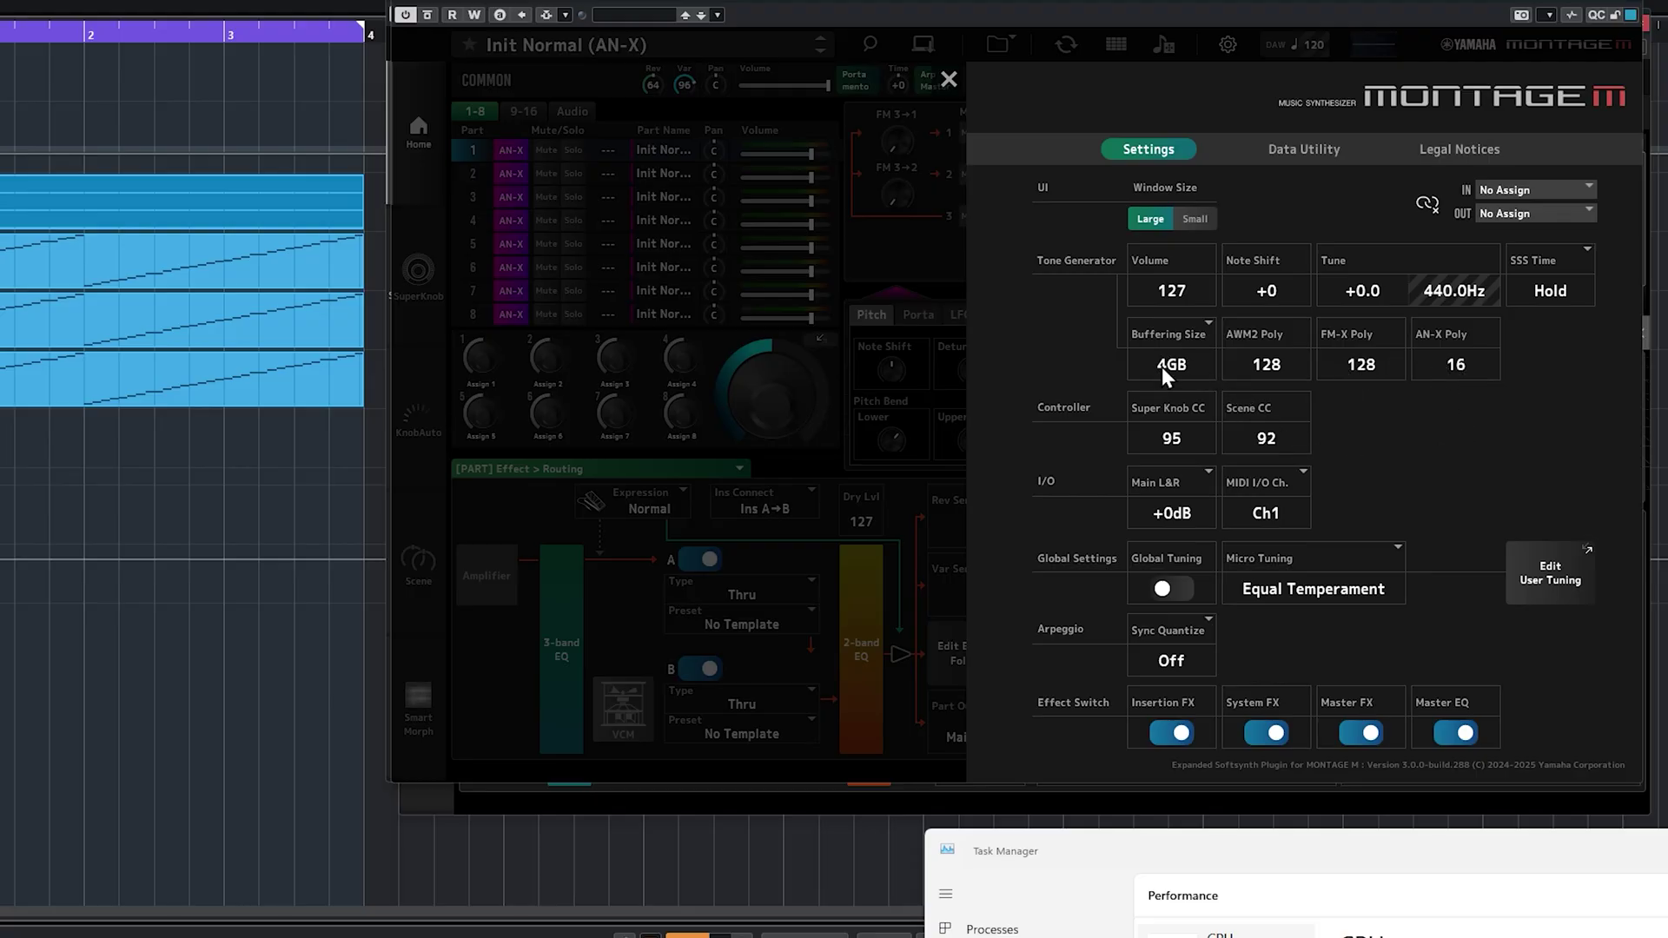
left_click(950, 79)
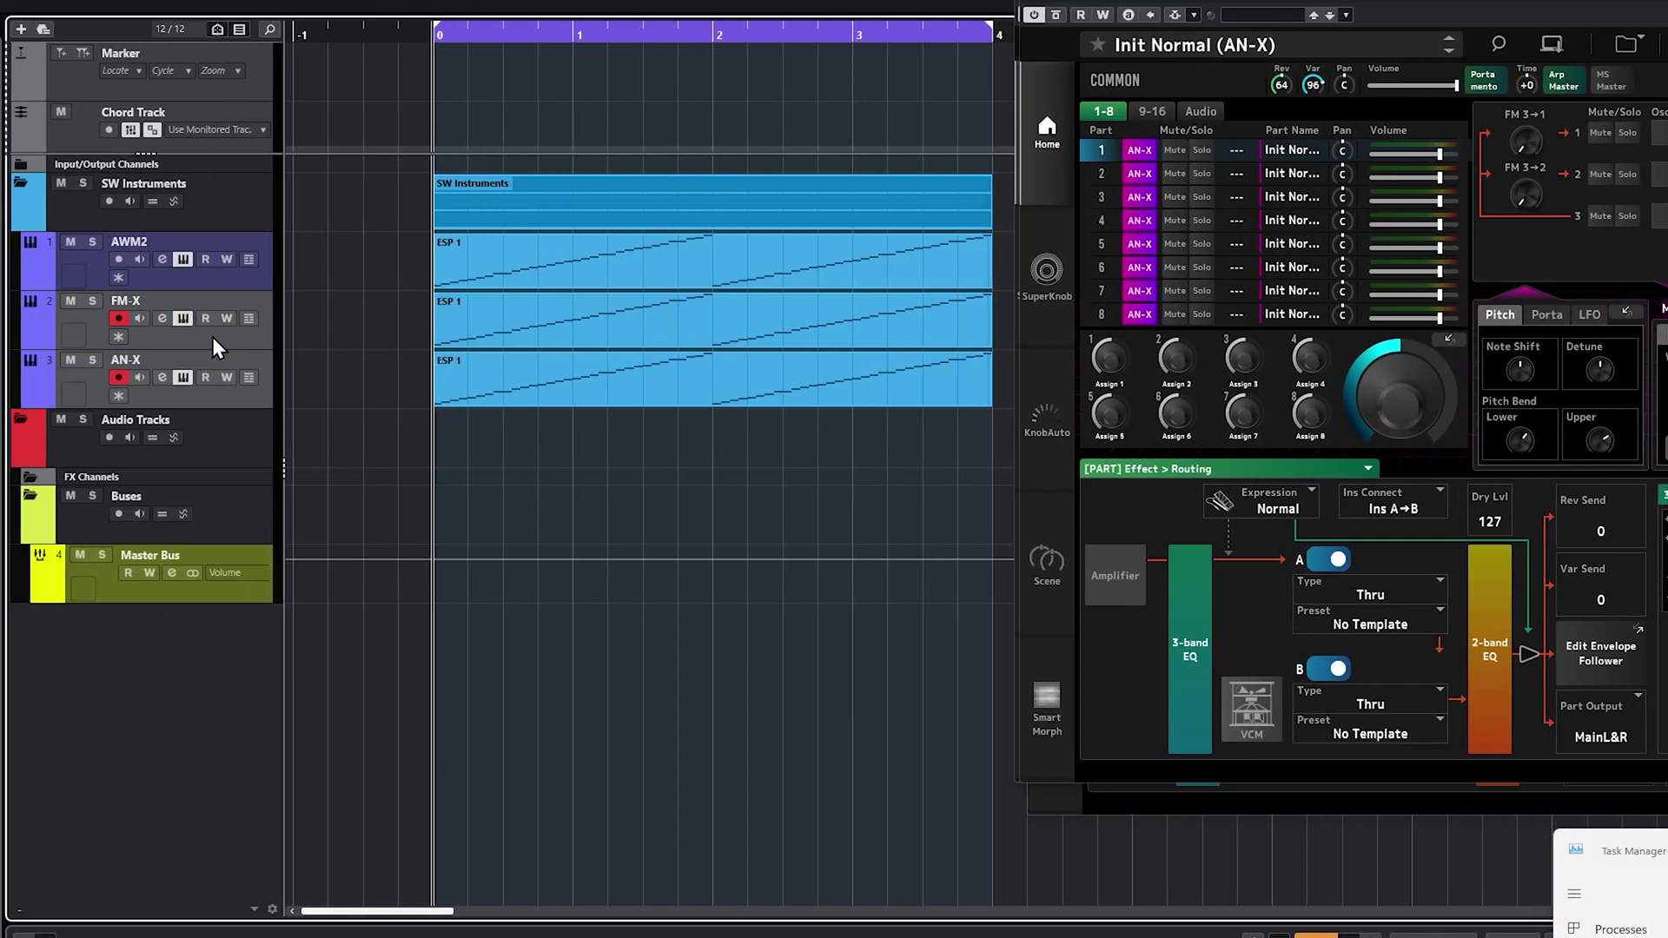
Disable the selected FM-X and AN-X tracks, then select and record-arm the AWM2 track.
right_click(214, 339)
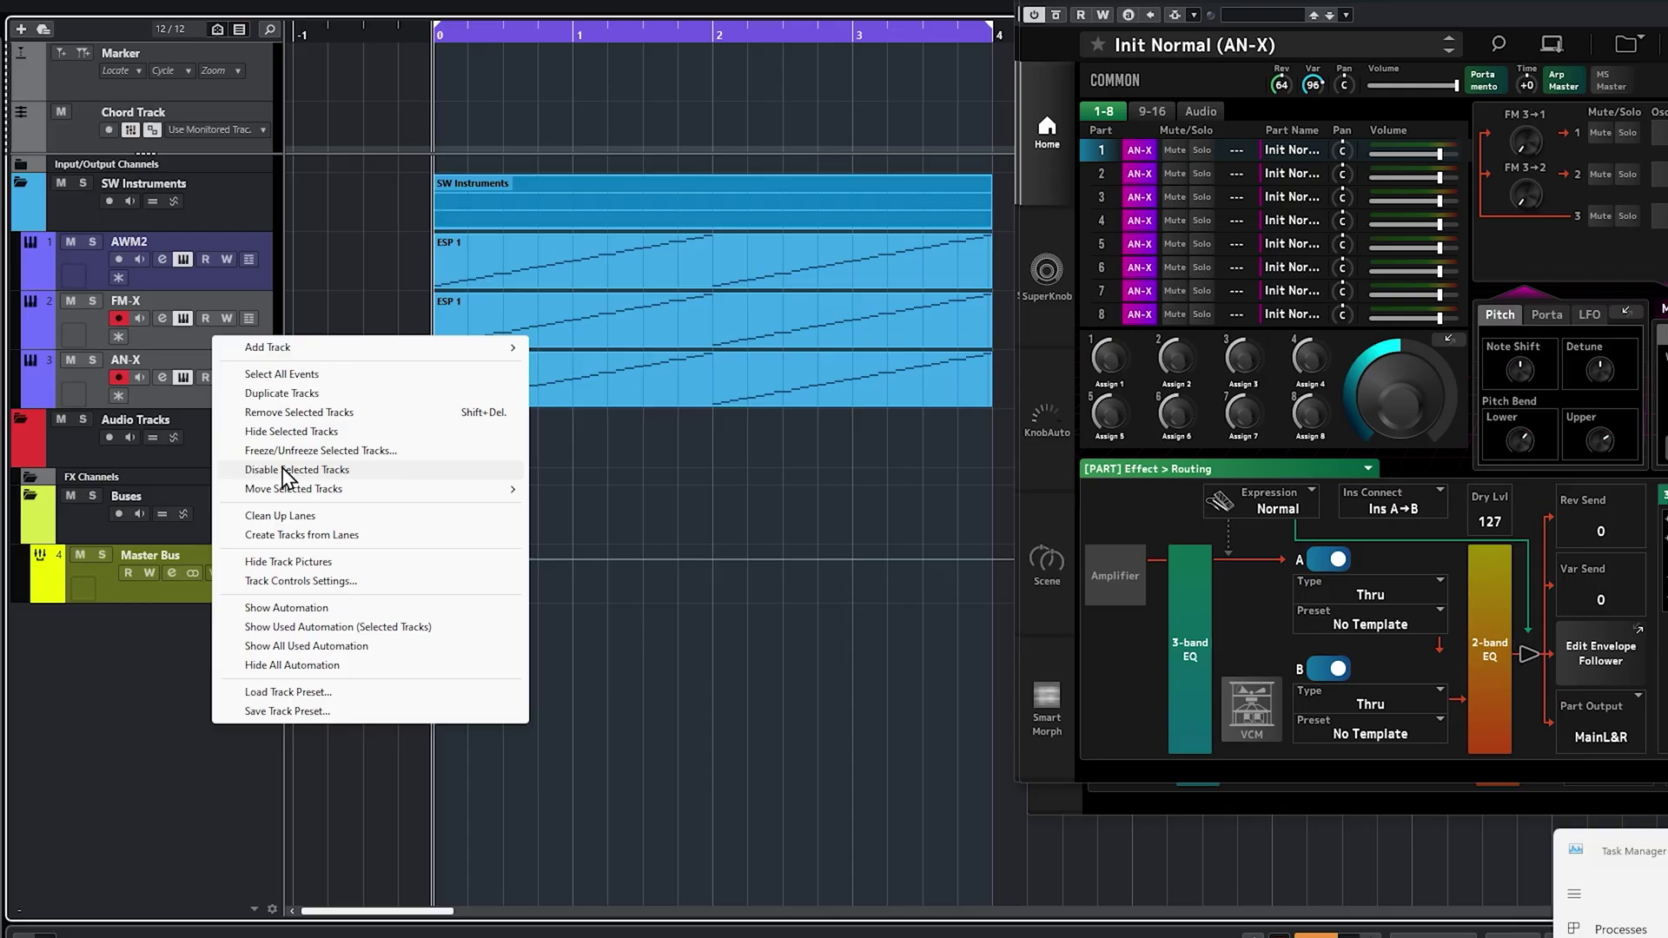
key("Escape")
left_click(205, 275)
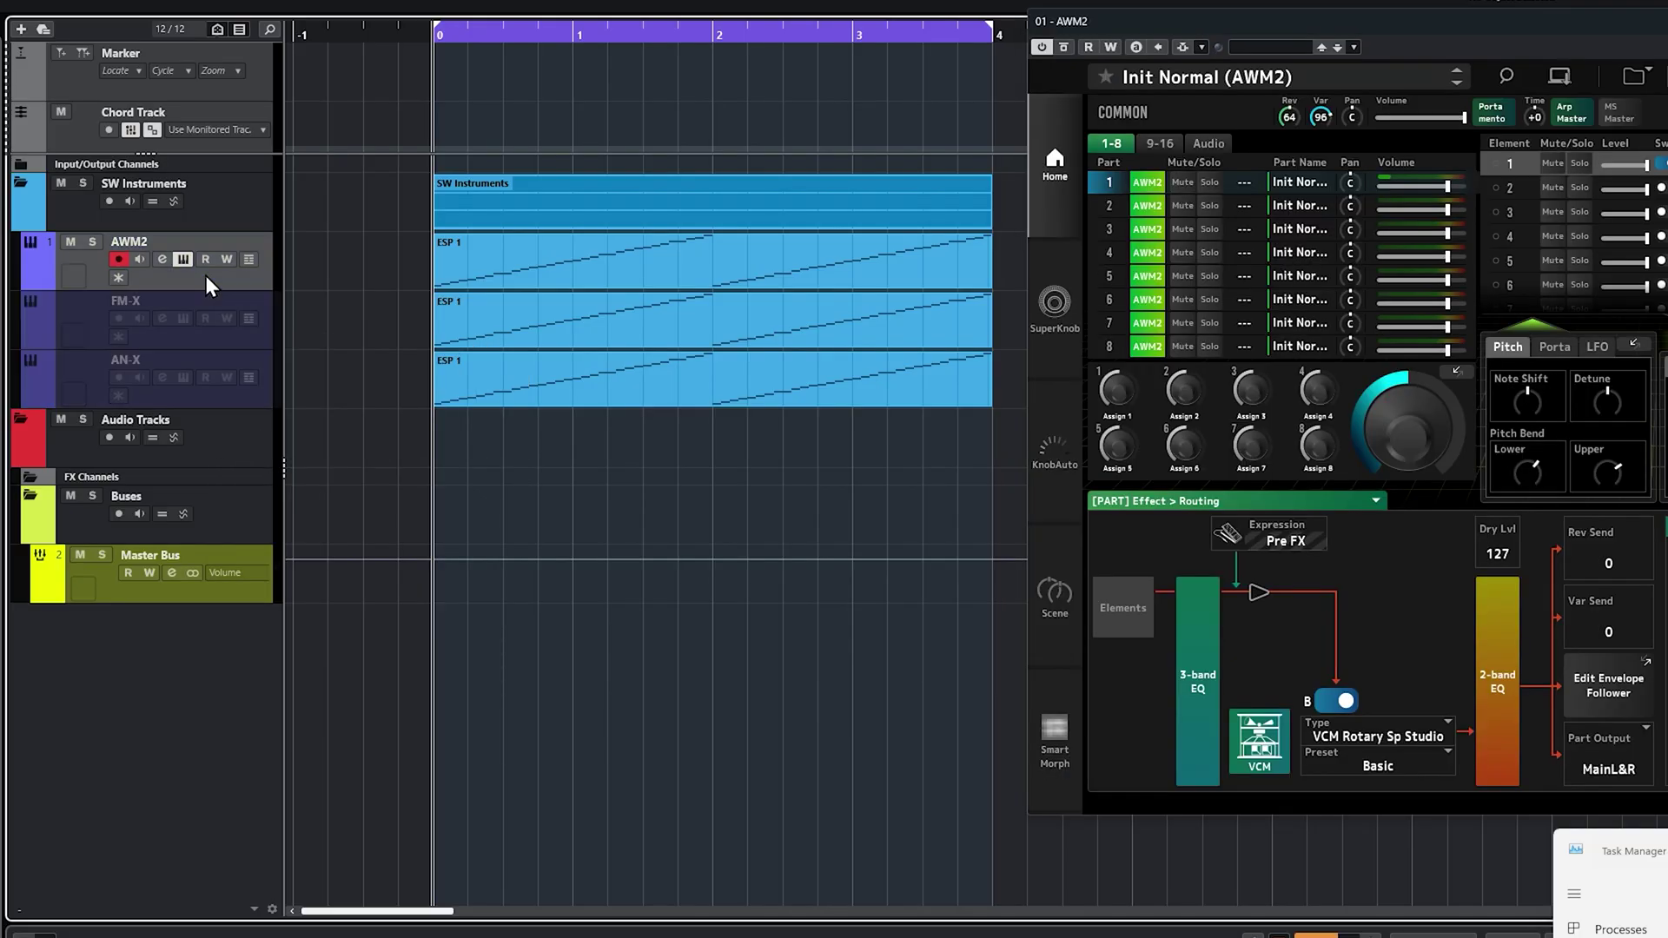
left_click(461, 250)
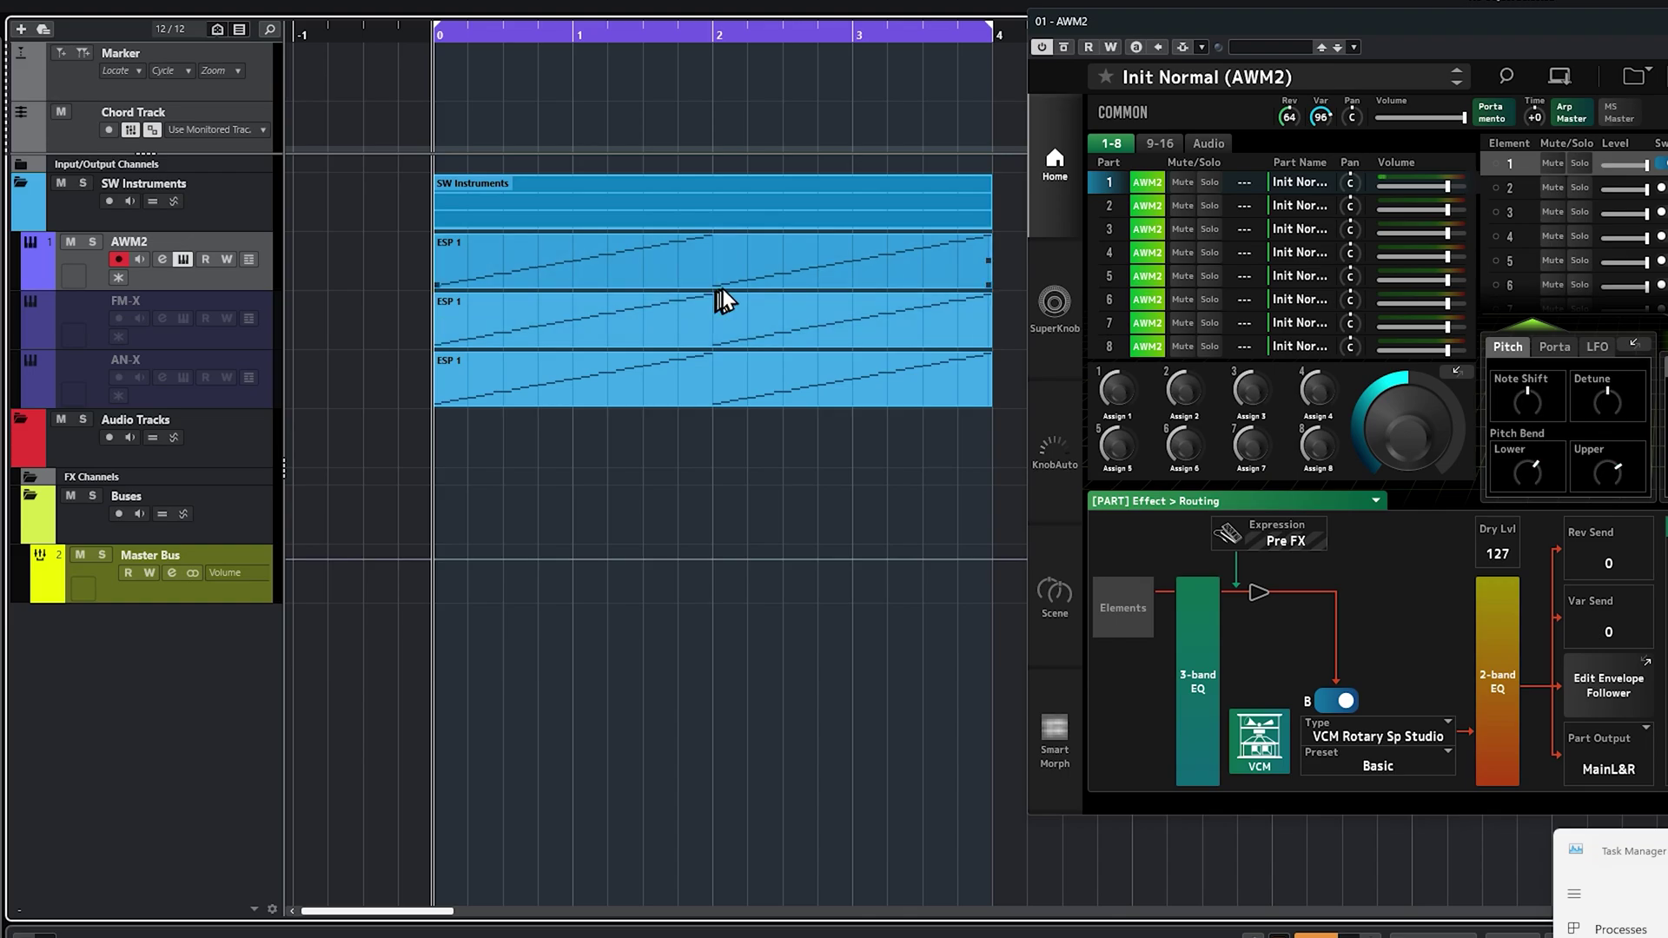
left_click(1007, 236)
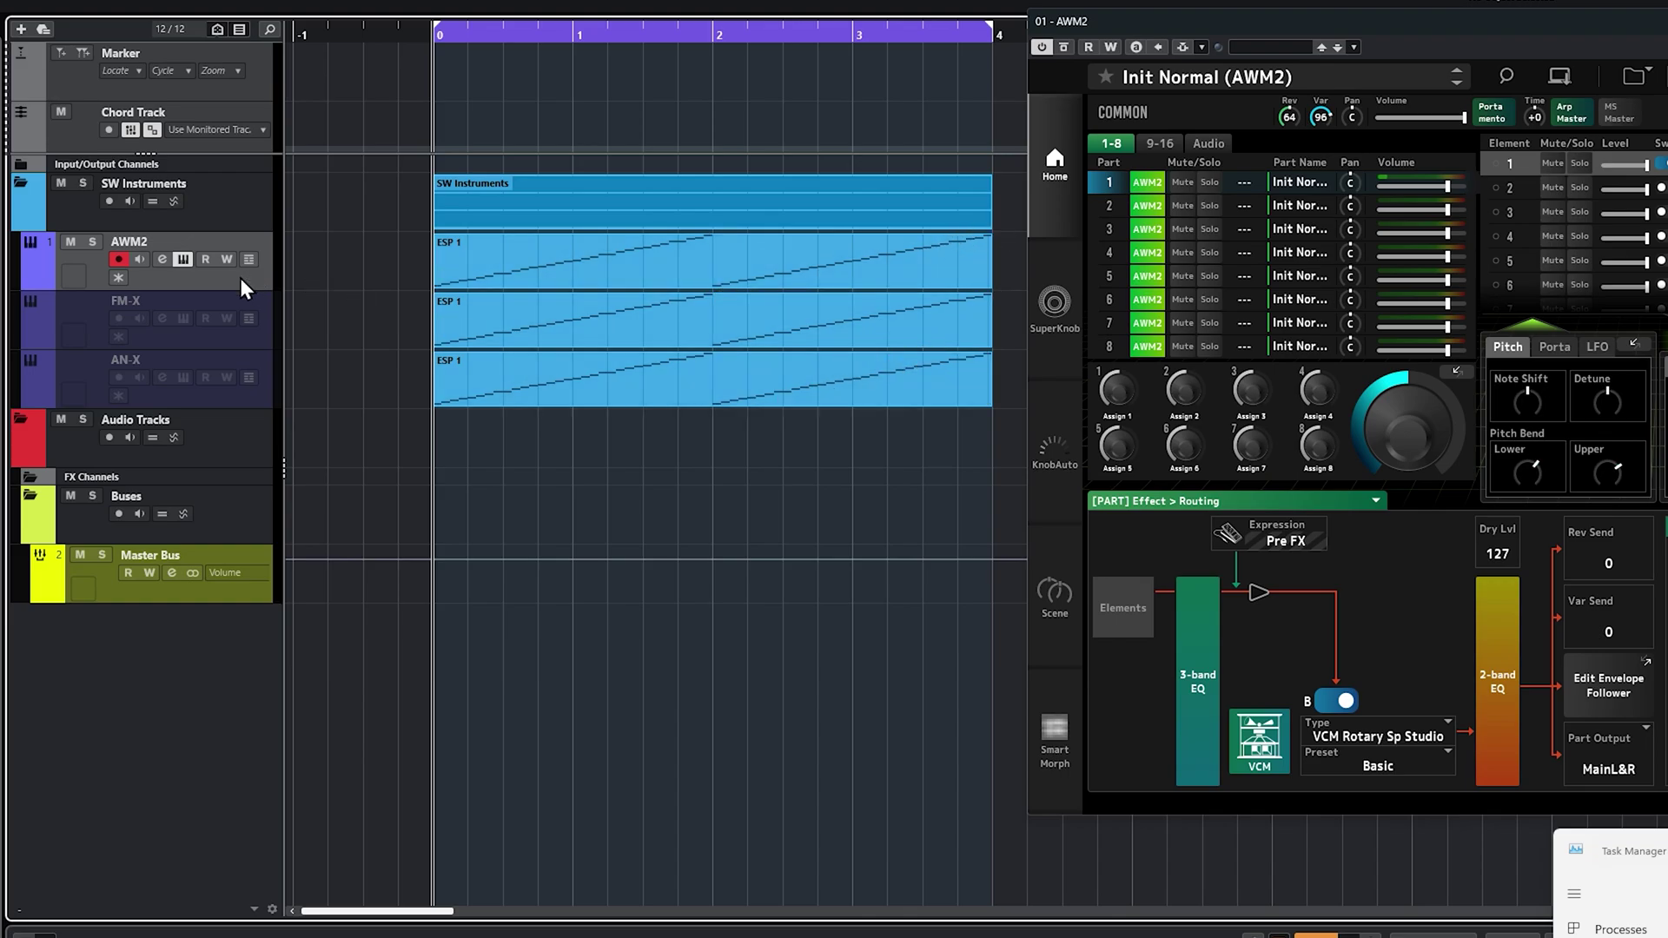
Start project playback with the Space key.
key("space")
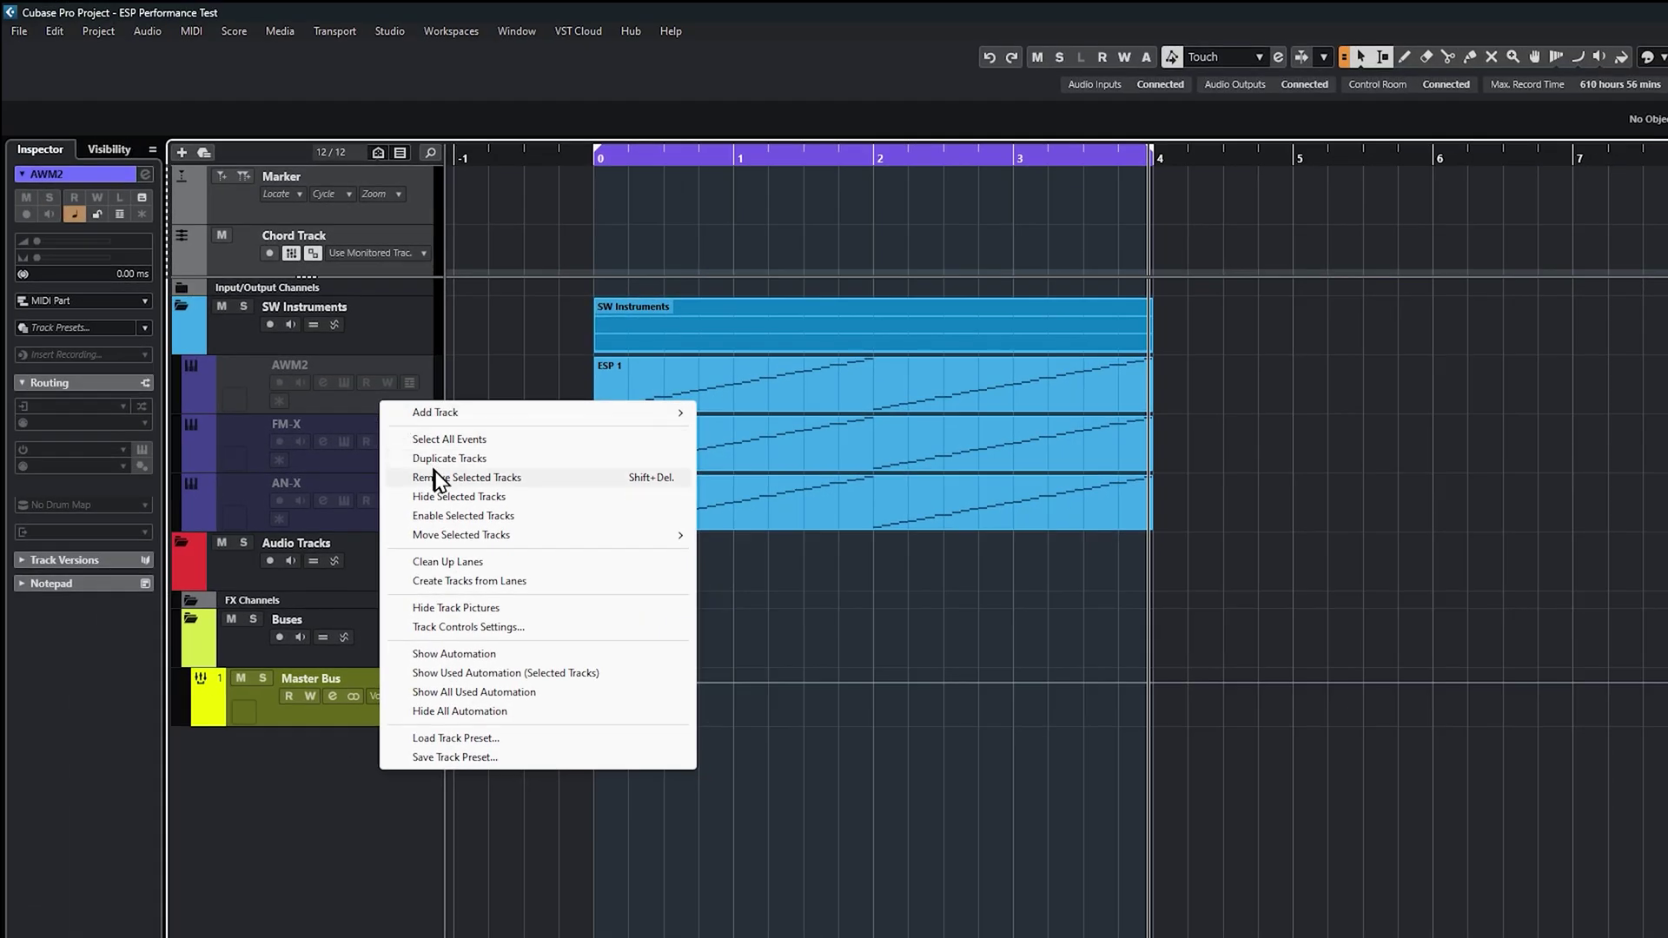
Dismiss the track menu, then open and close the AWM2 instrument editor.
left_click(447, 521)
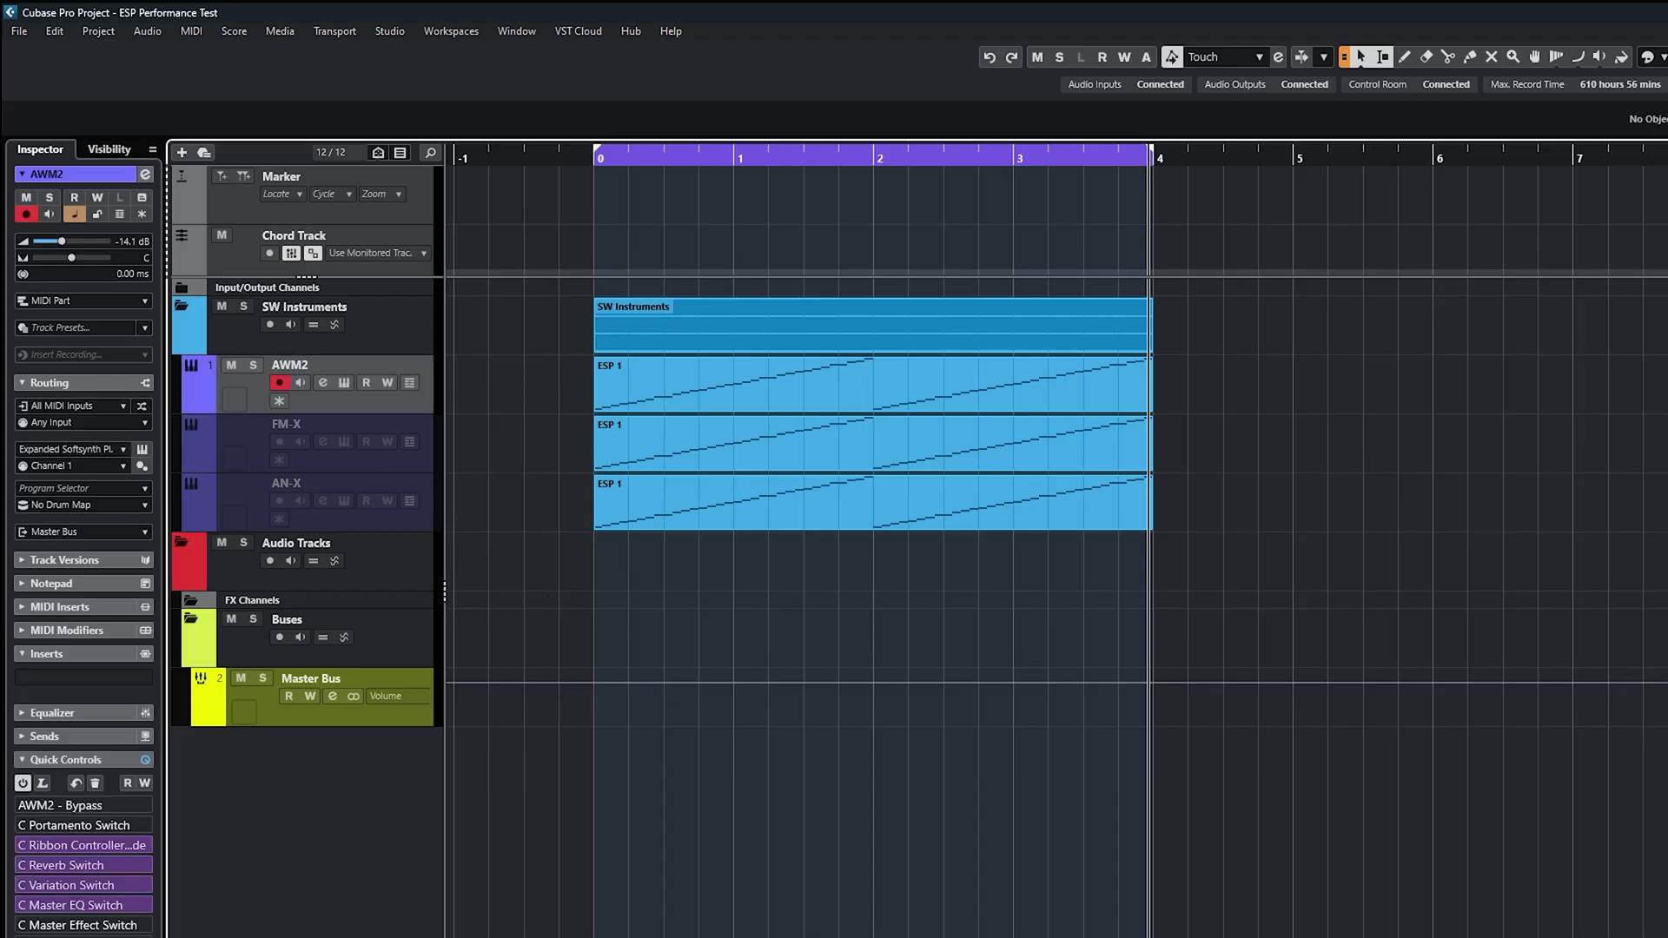
left_click(344, 383)
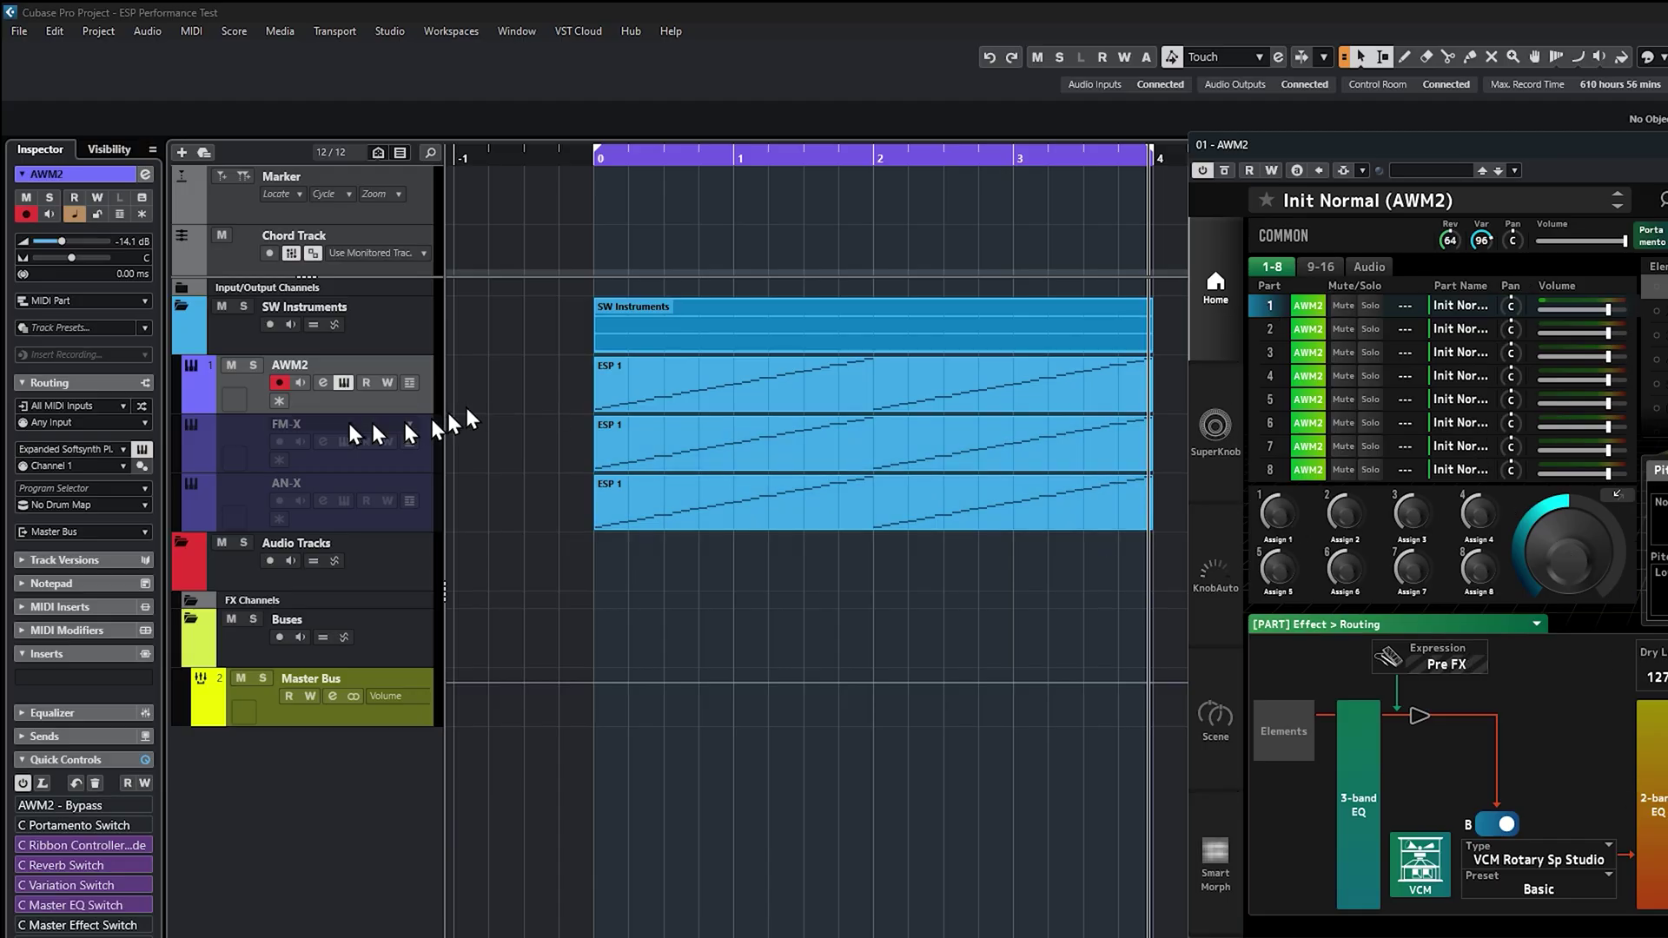
left_click(344, 383)
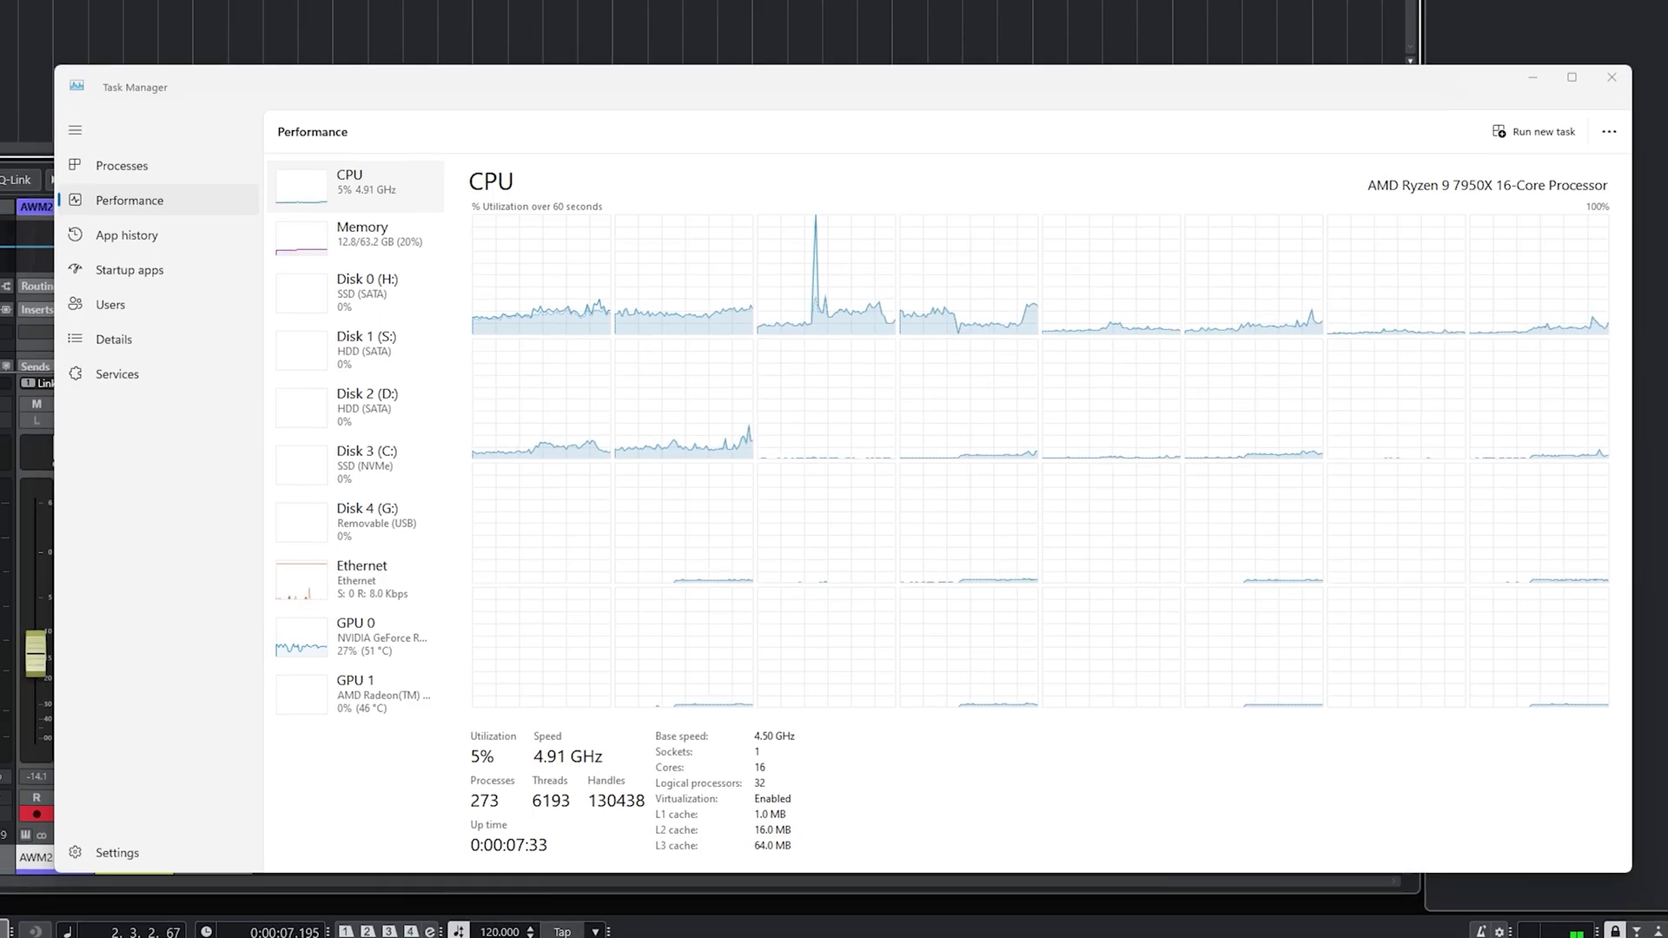
Hide Task Manager, choose Enable Selected Tracks for FM-X and Disable Selected Tracks for AWM2.
key("super+Down")
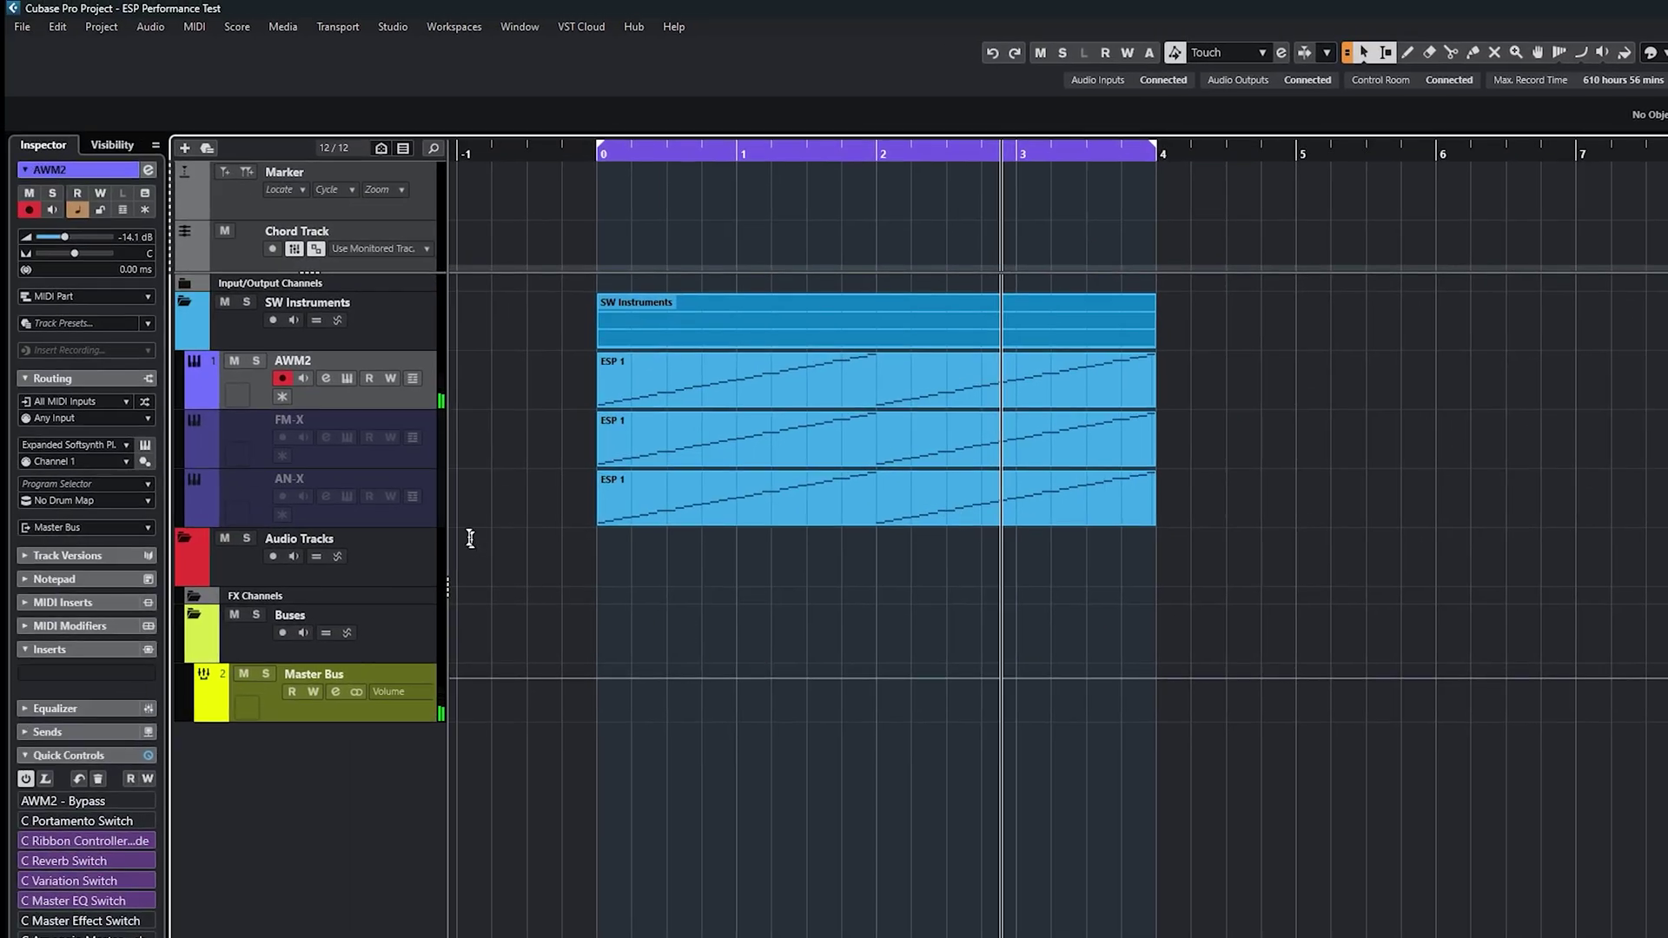
right_click(352, 457)
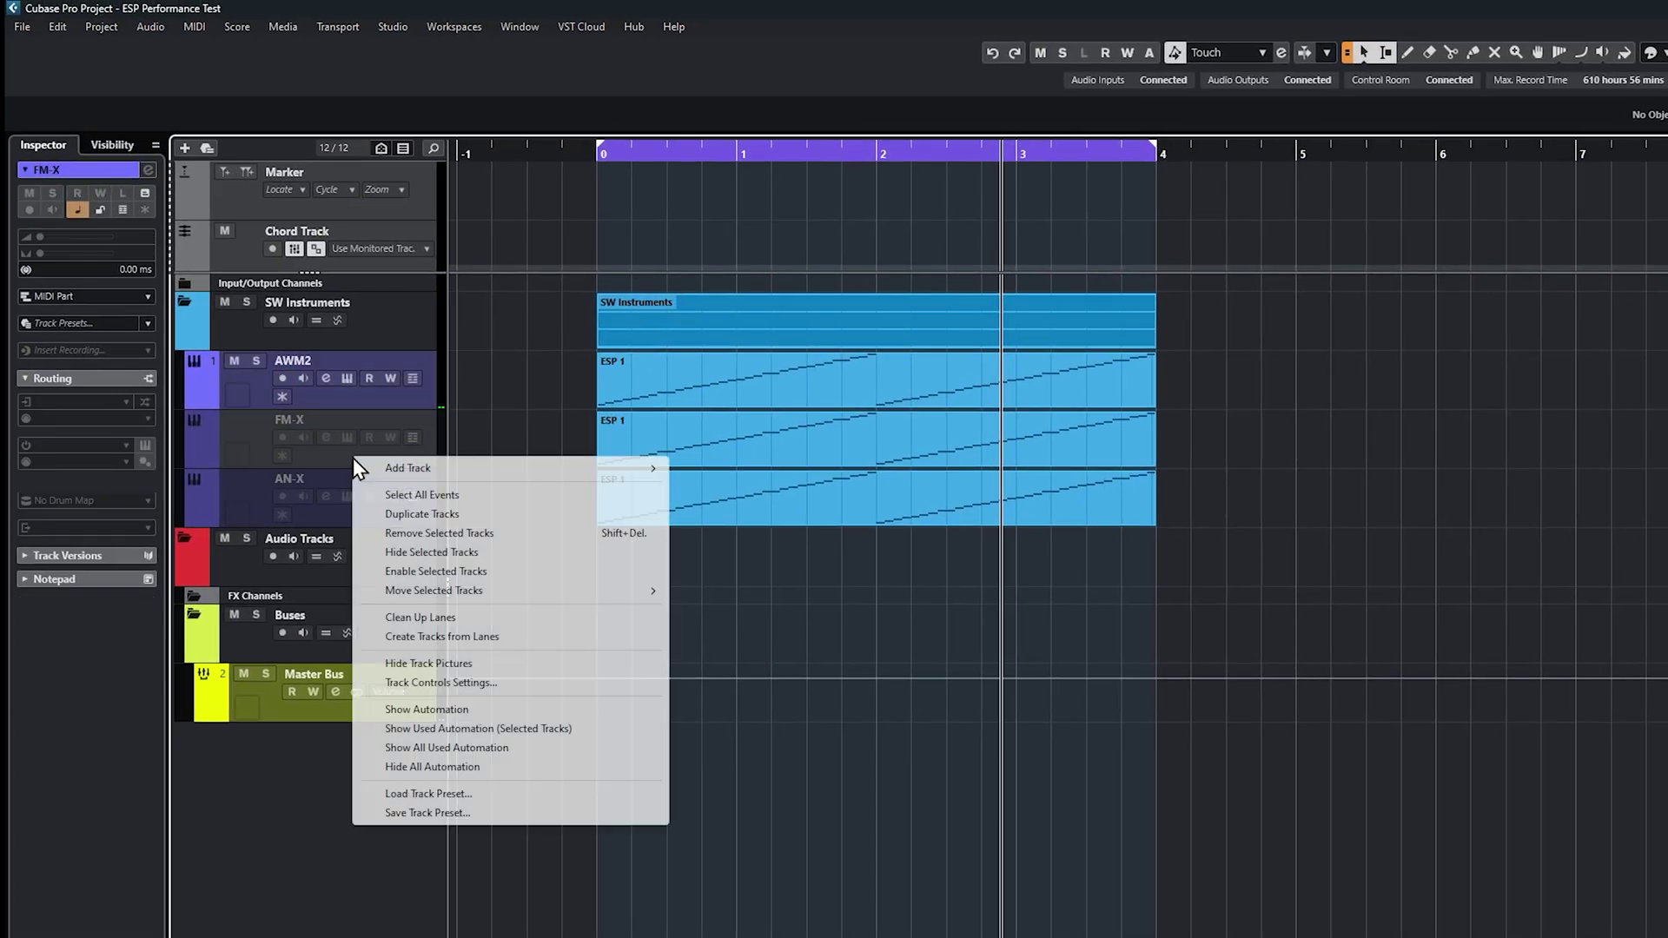
left_click(425, 571)
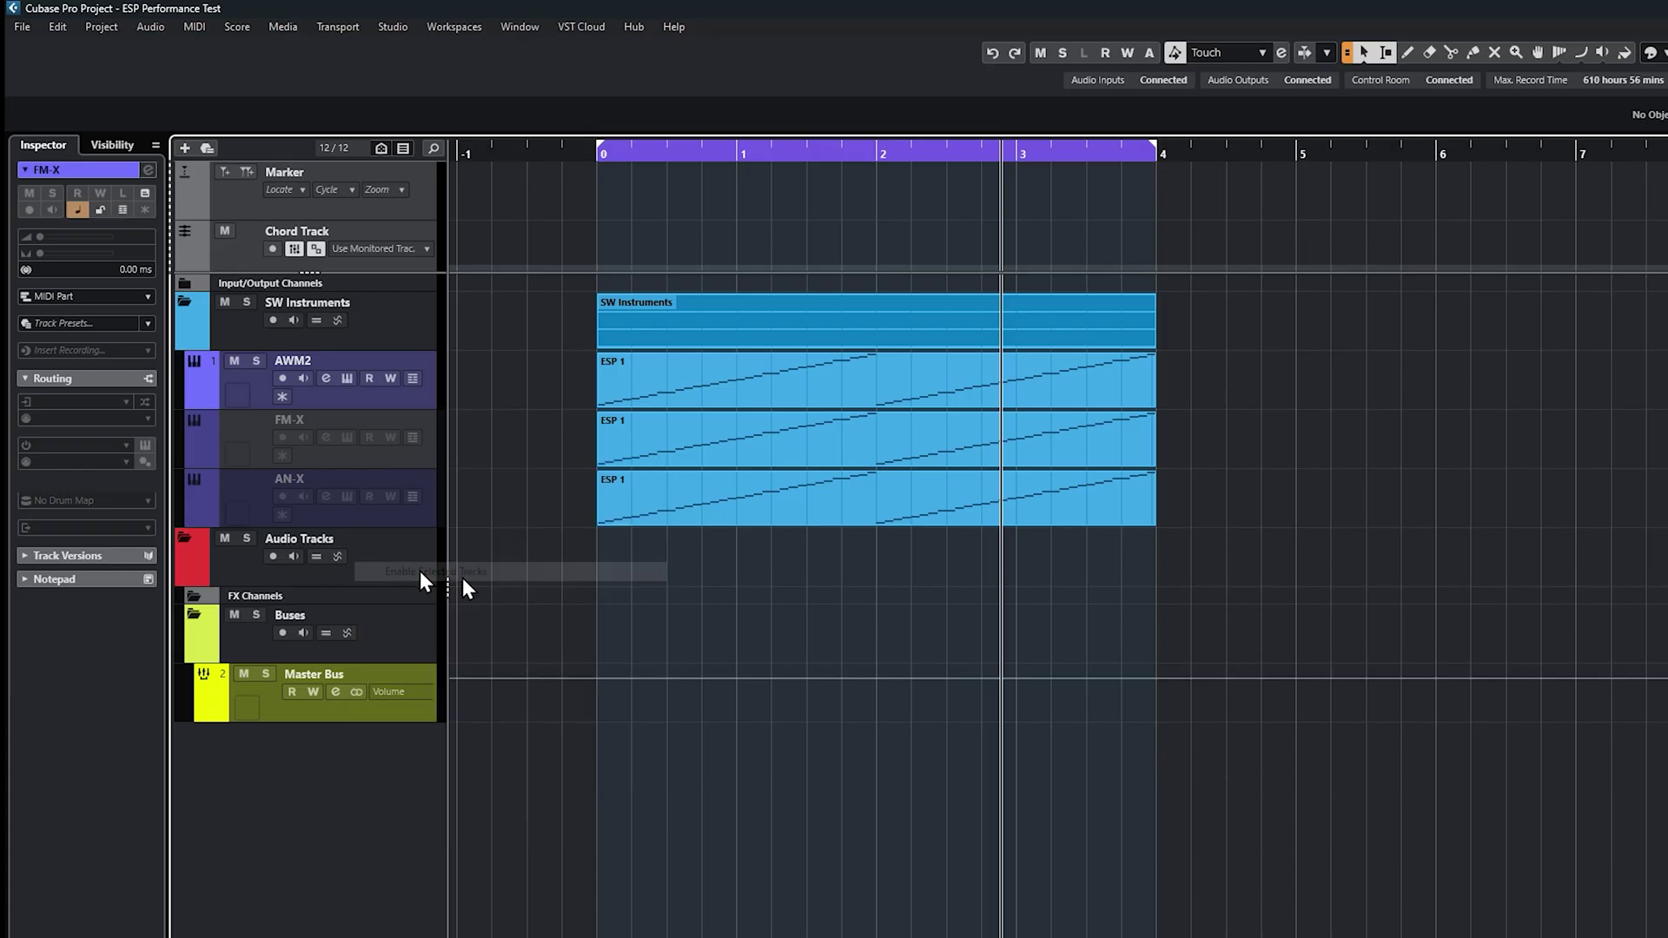
right_click(333, 398)
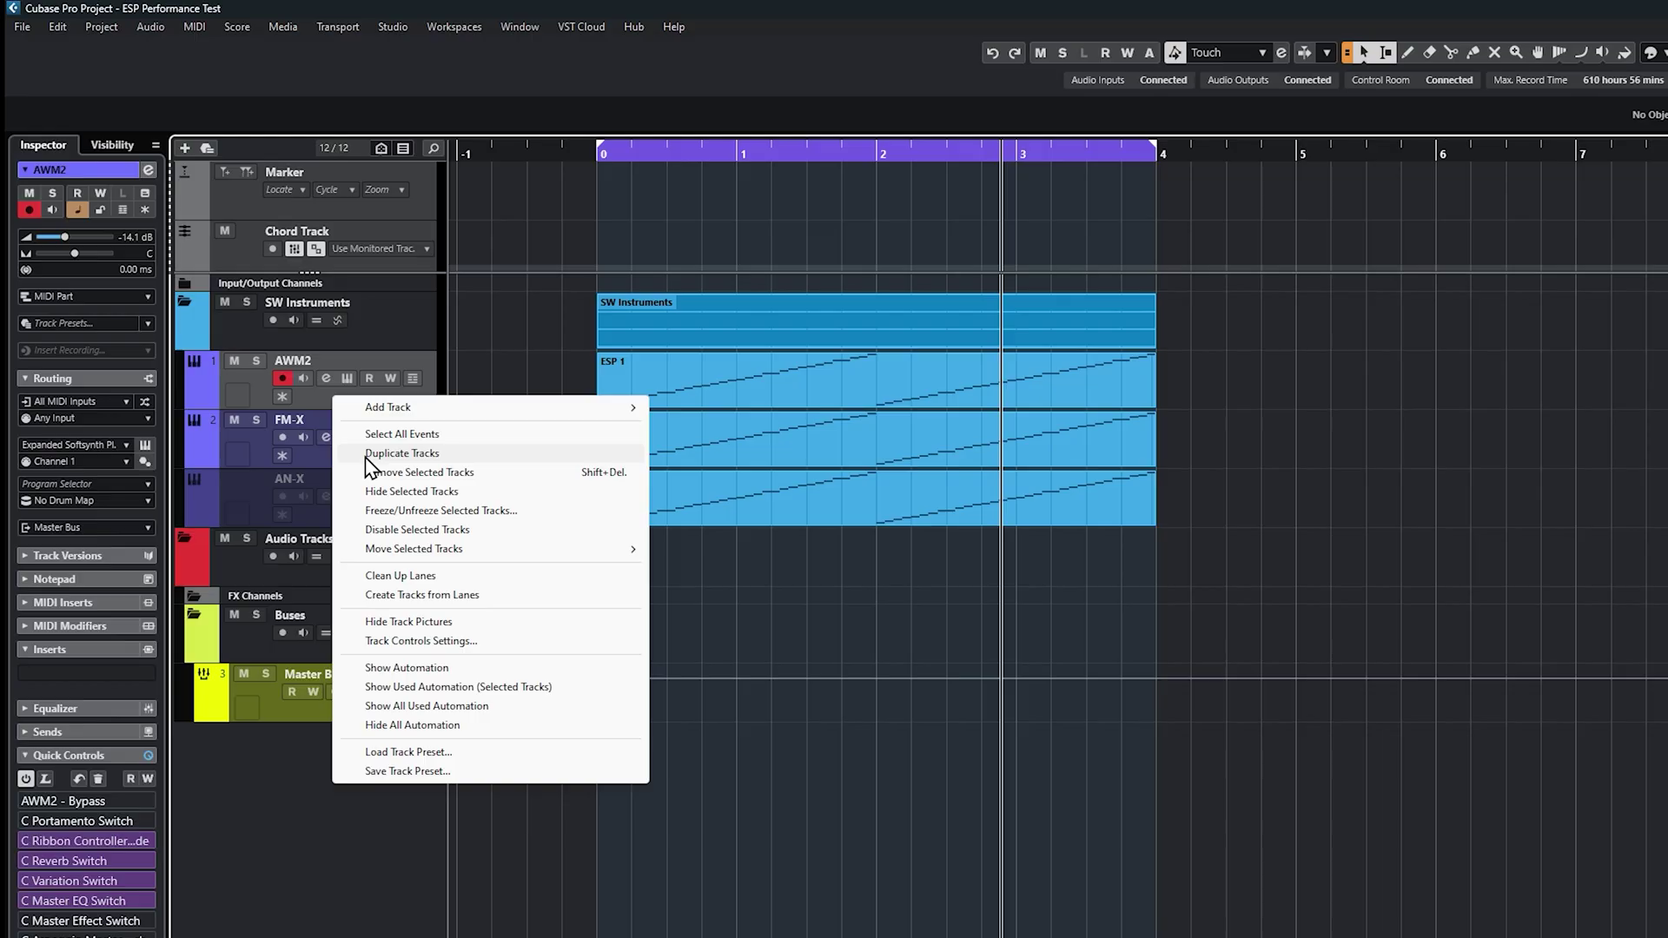
left_click(391, 530)
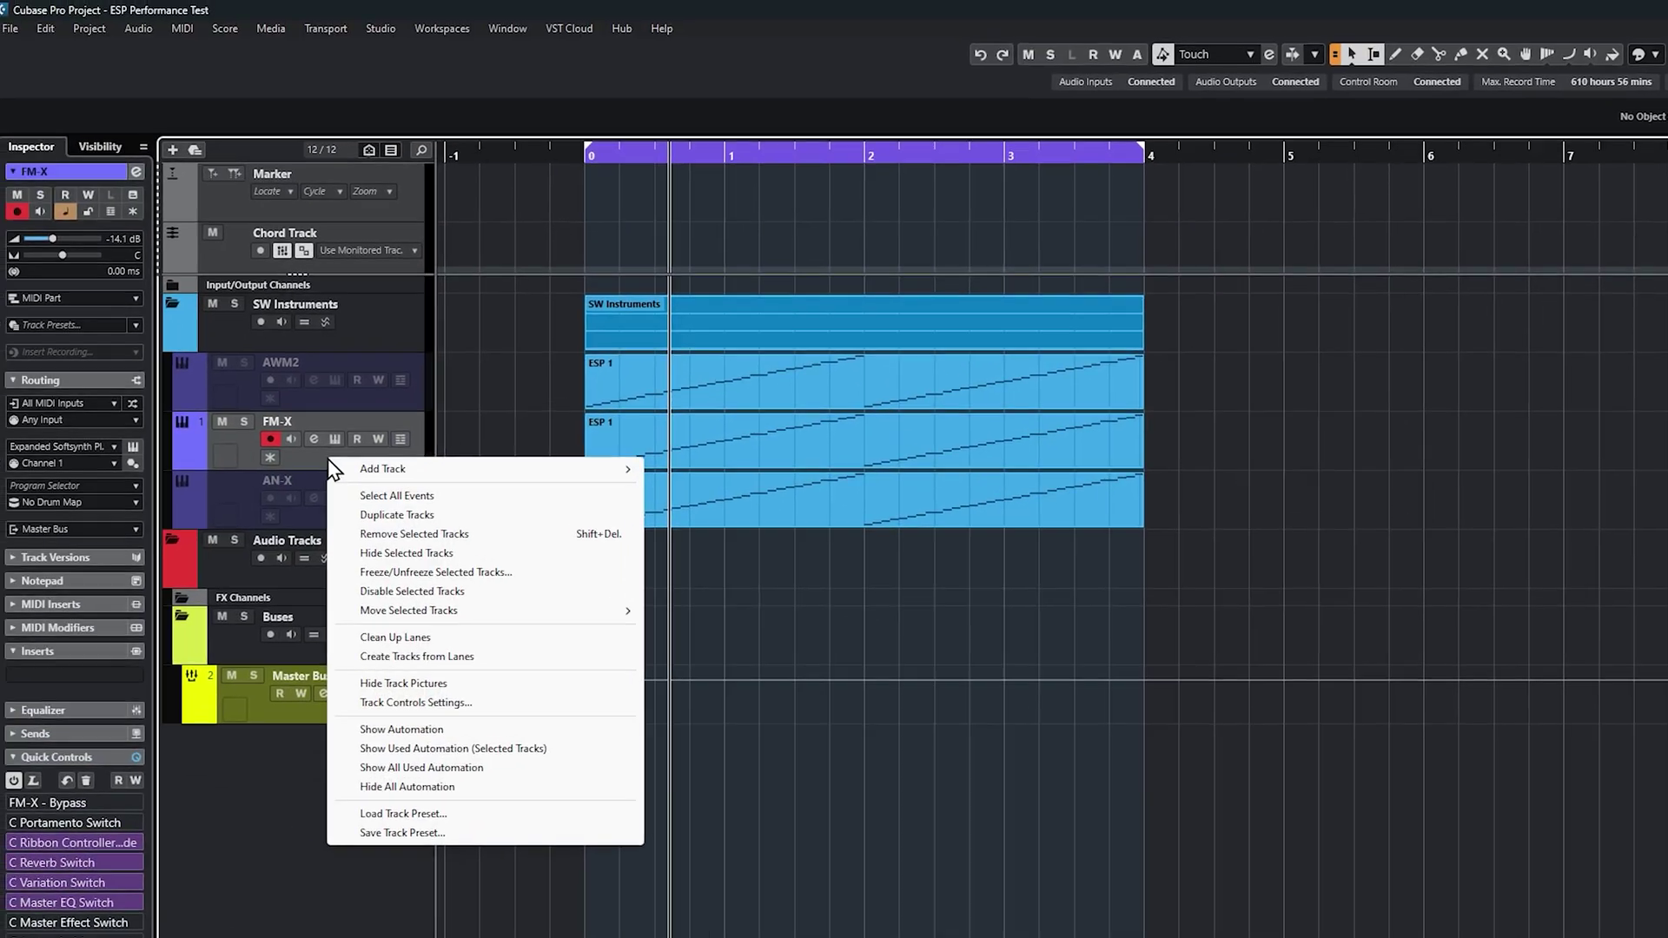
Choose Disable Selected Tracks for FM-X, then Enable Selected Tracks for AN-X.
left_click(402, 575)
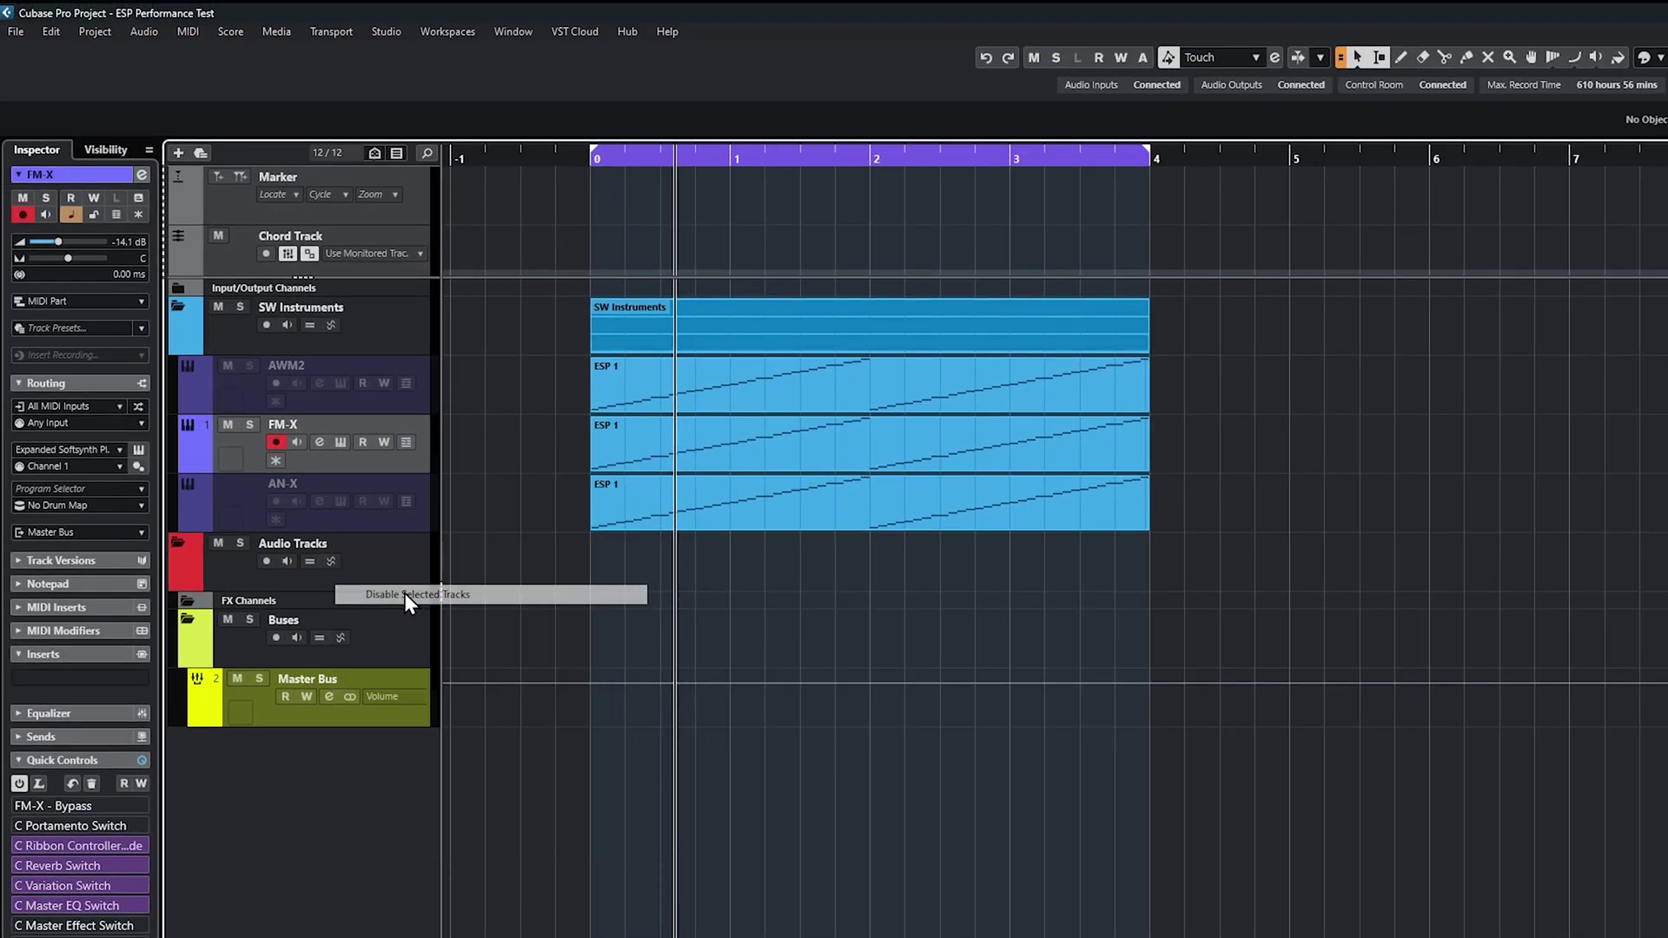
right_click(346, 519)
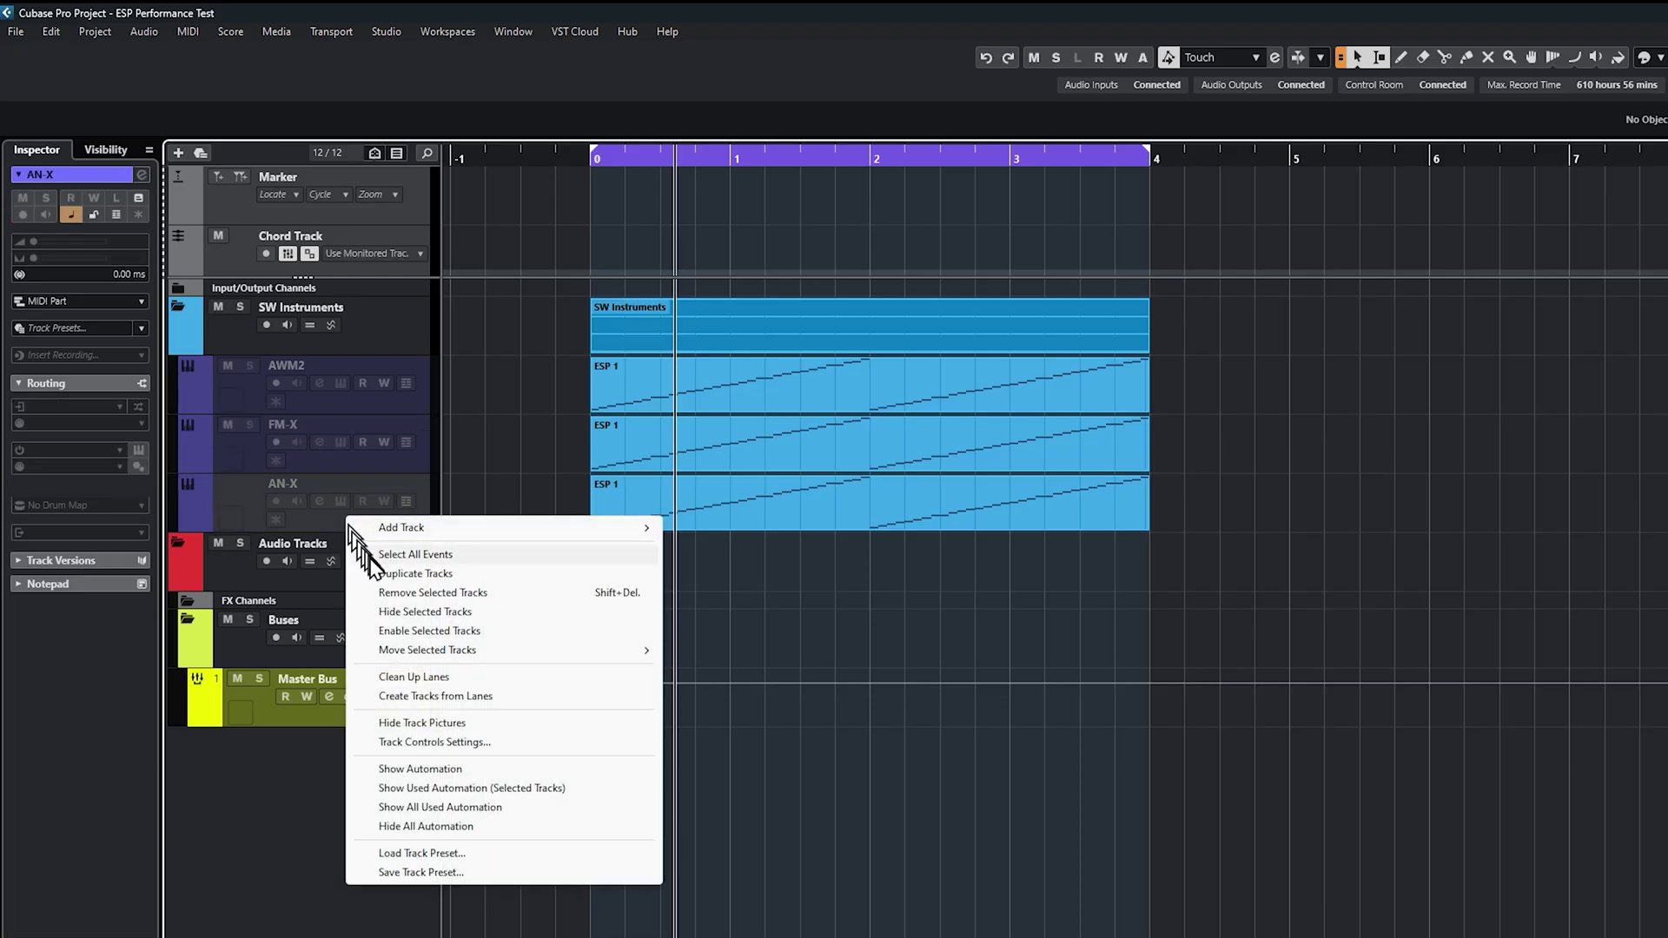
left_click(414, 631)
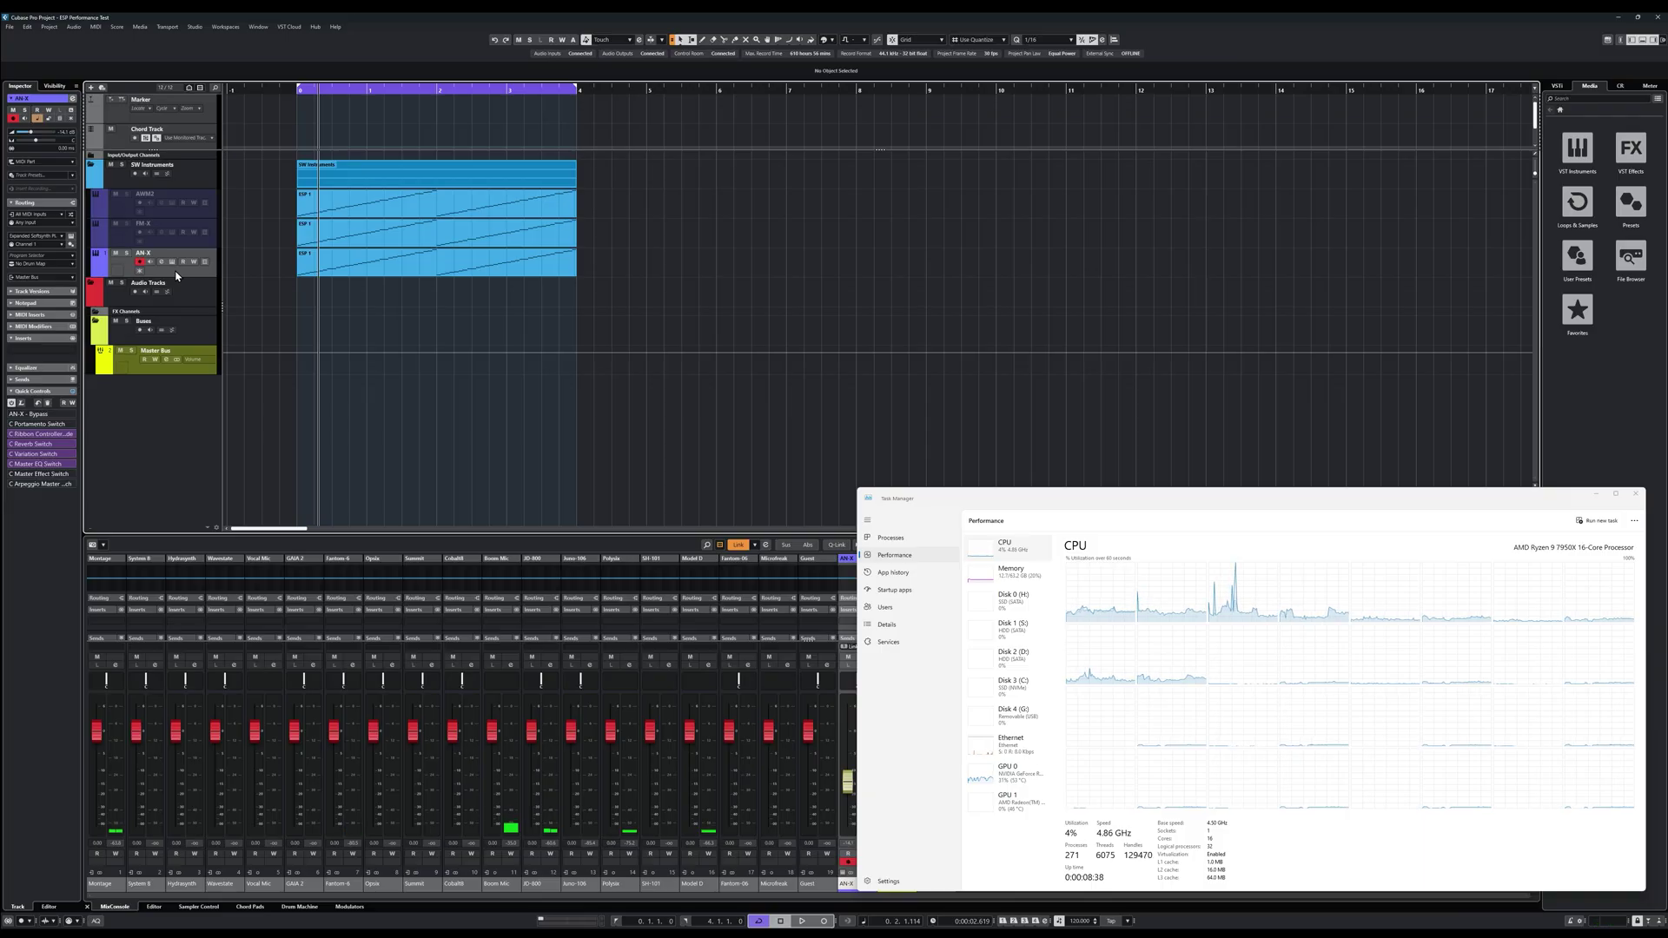
Disable the AN-X track, then select the AWM2 track header to make it current.
right_click(176, 274)
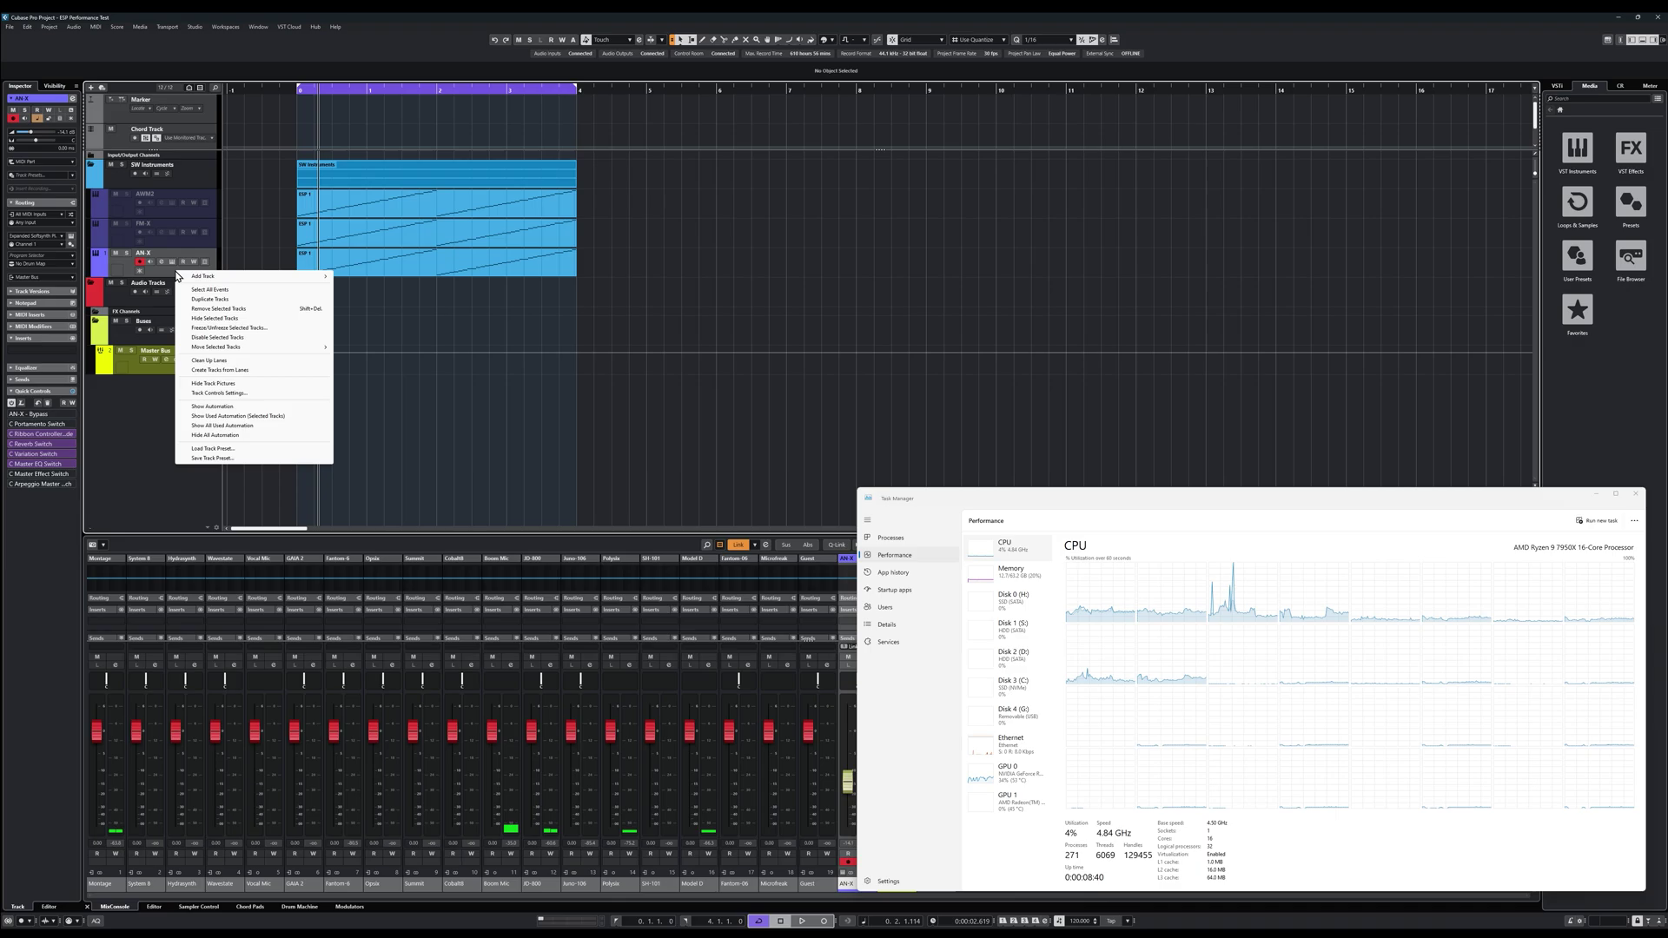
left_click(213, 337)
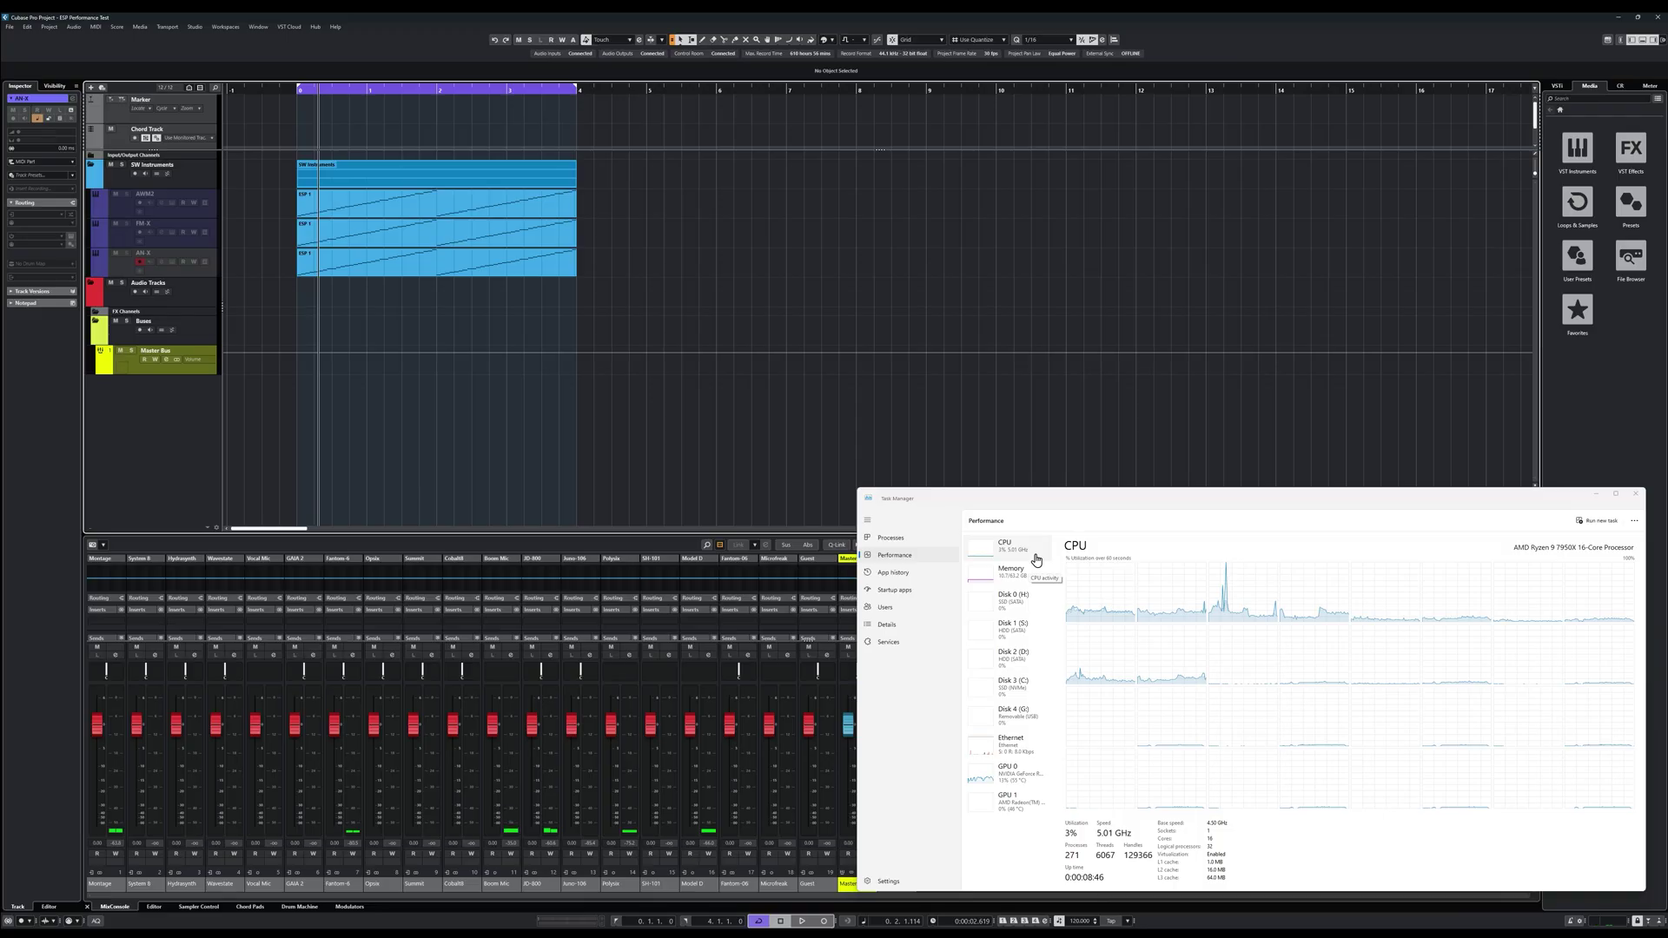
right_click(189, 269)
left_click(165, 219)
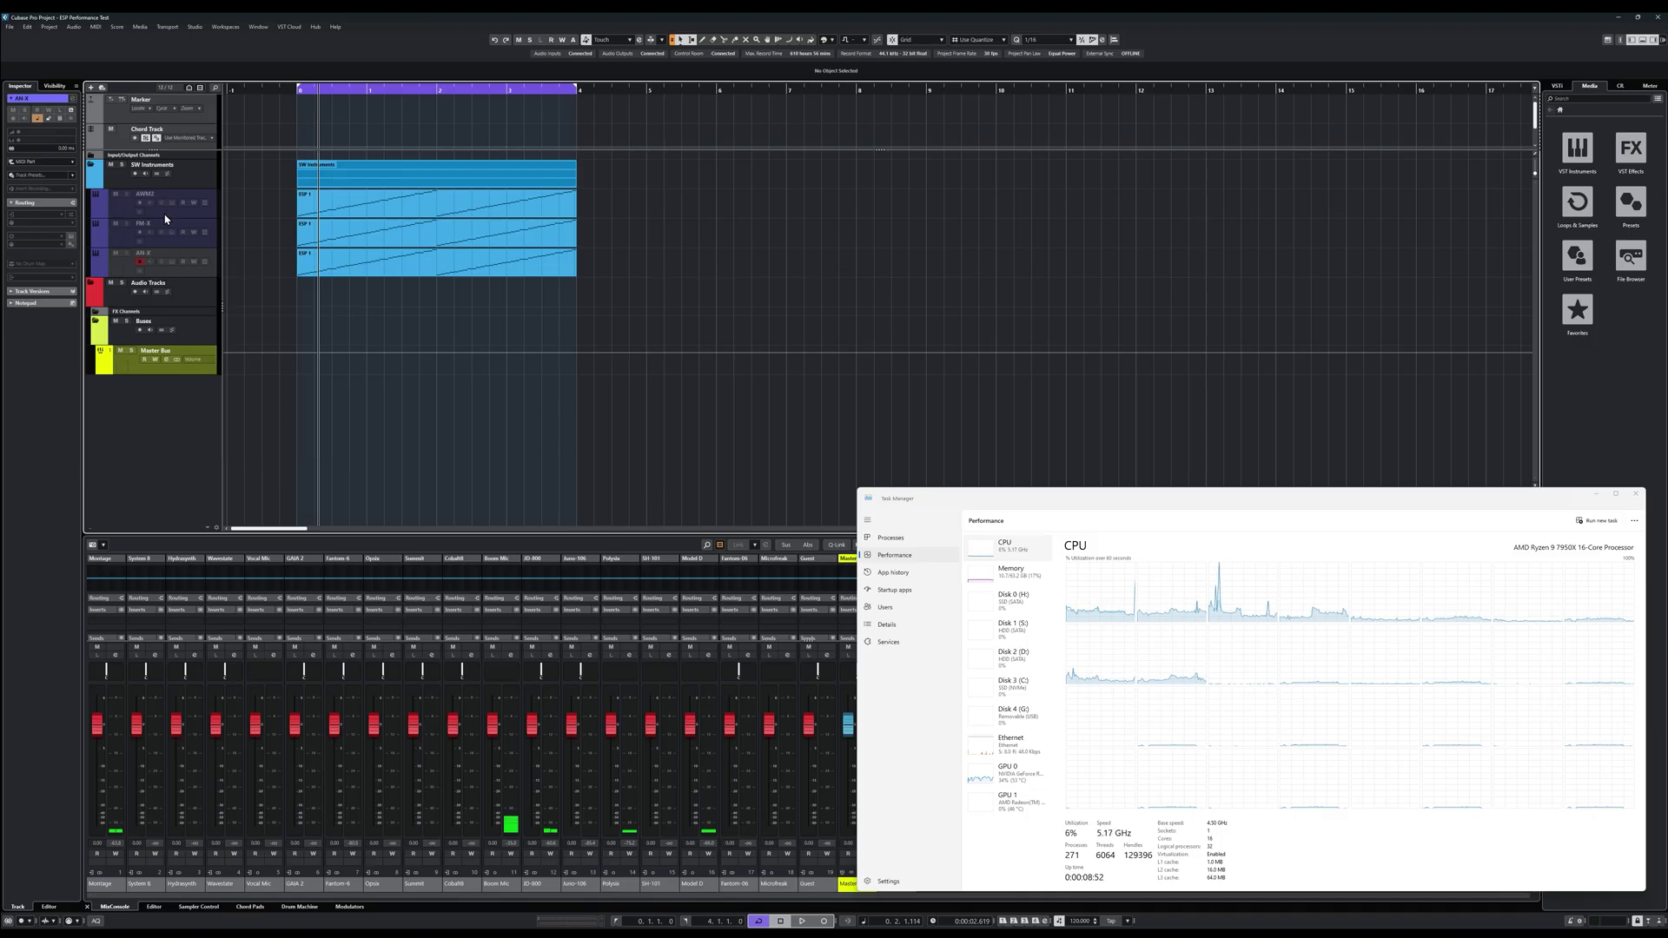
right_click(165, 219)
left_click(196, 271)
left_click(171, 209)
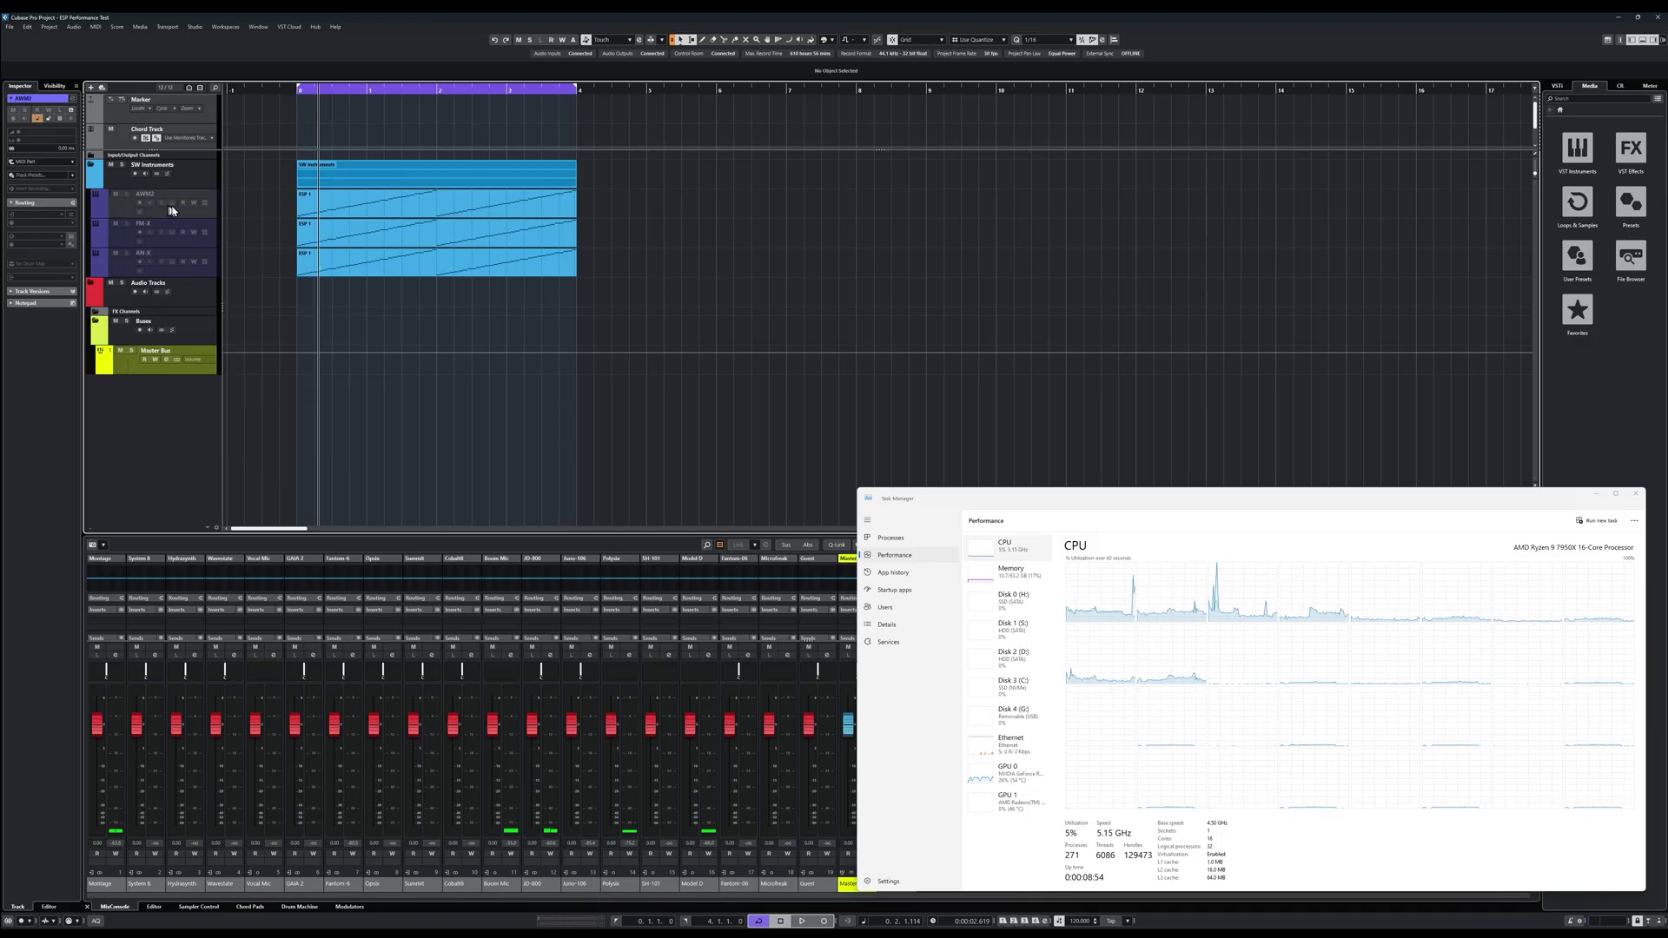
left_click(172, 203)
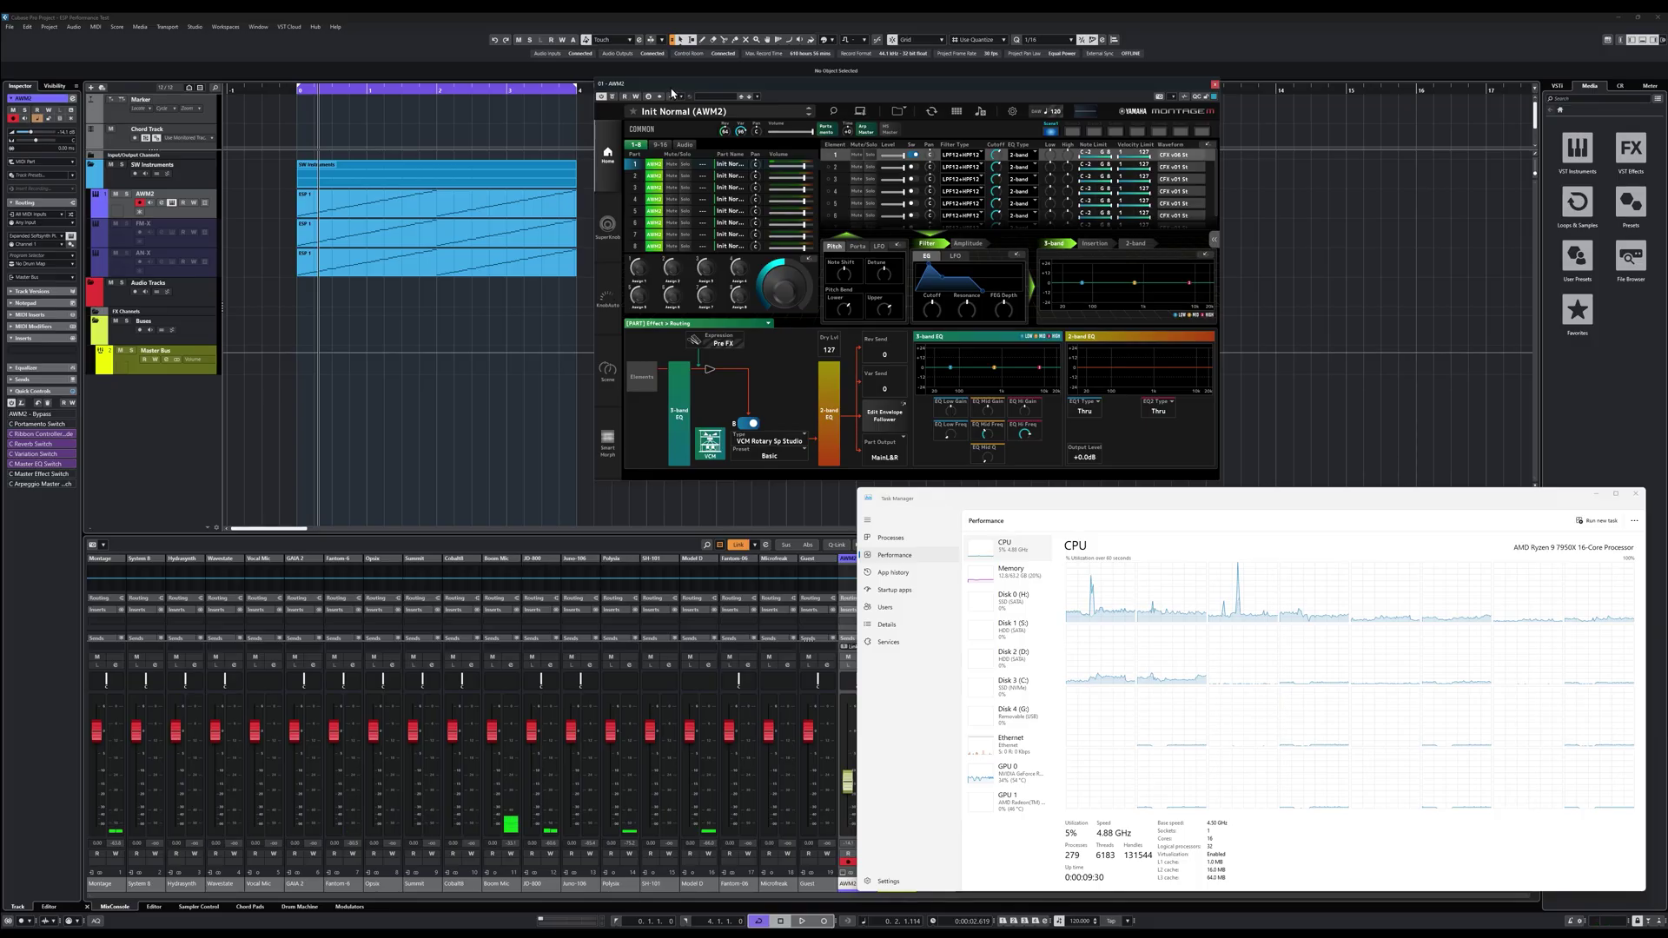
left_click(172, 203)
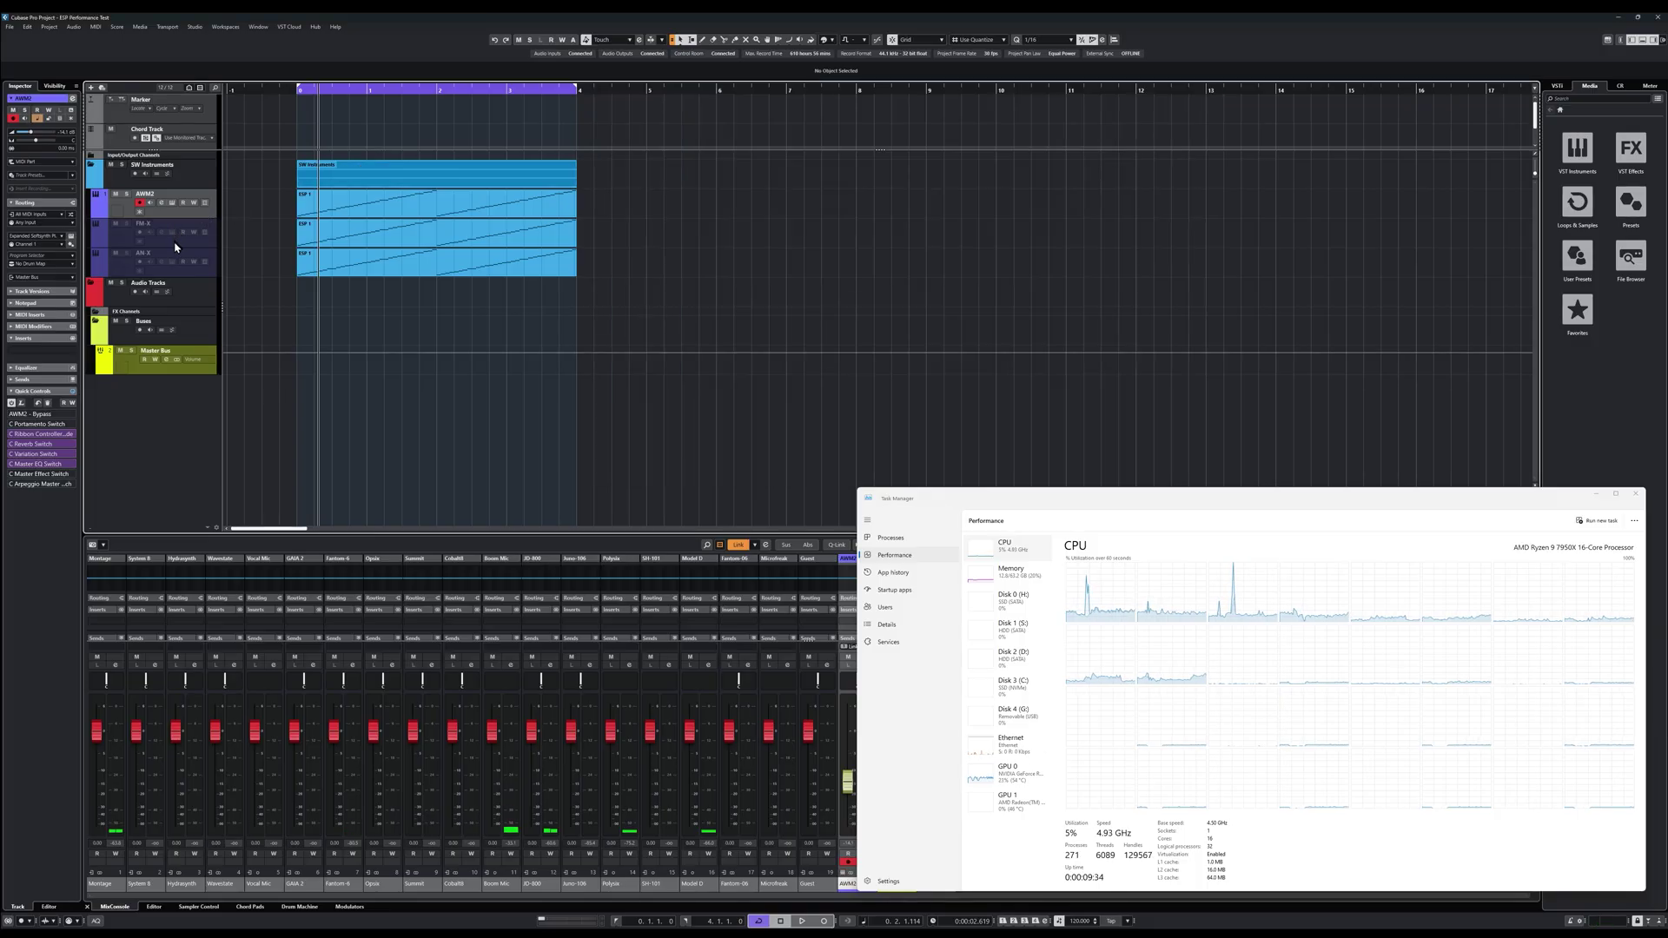
Make FM-X the current track and return playback to the project start.
left_click(178, 242)
right_click(183, 272)
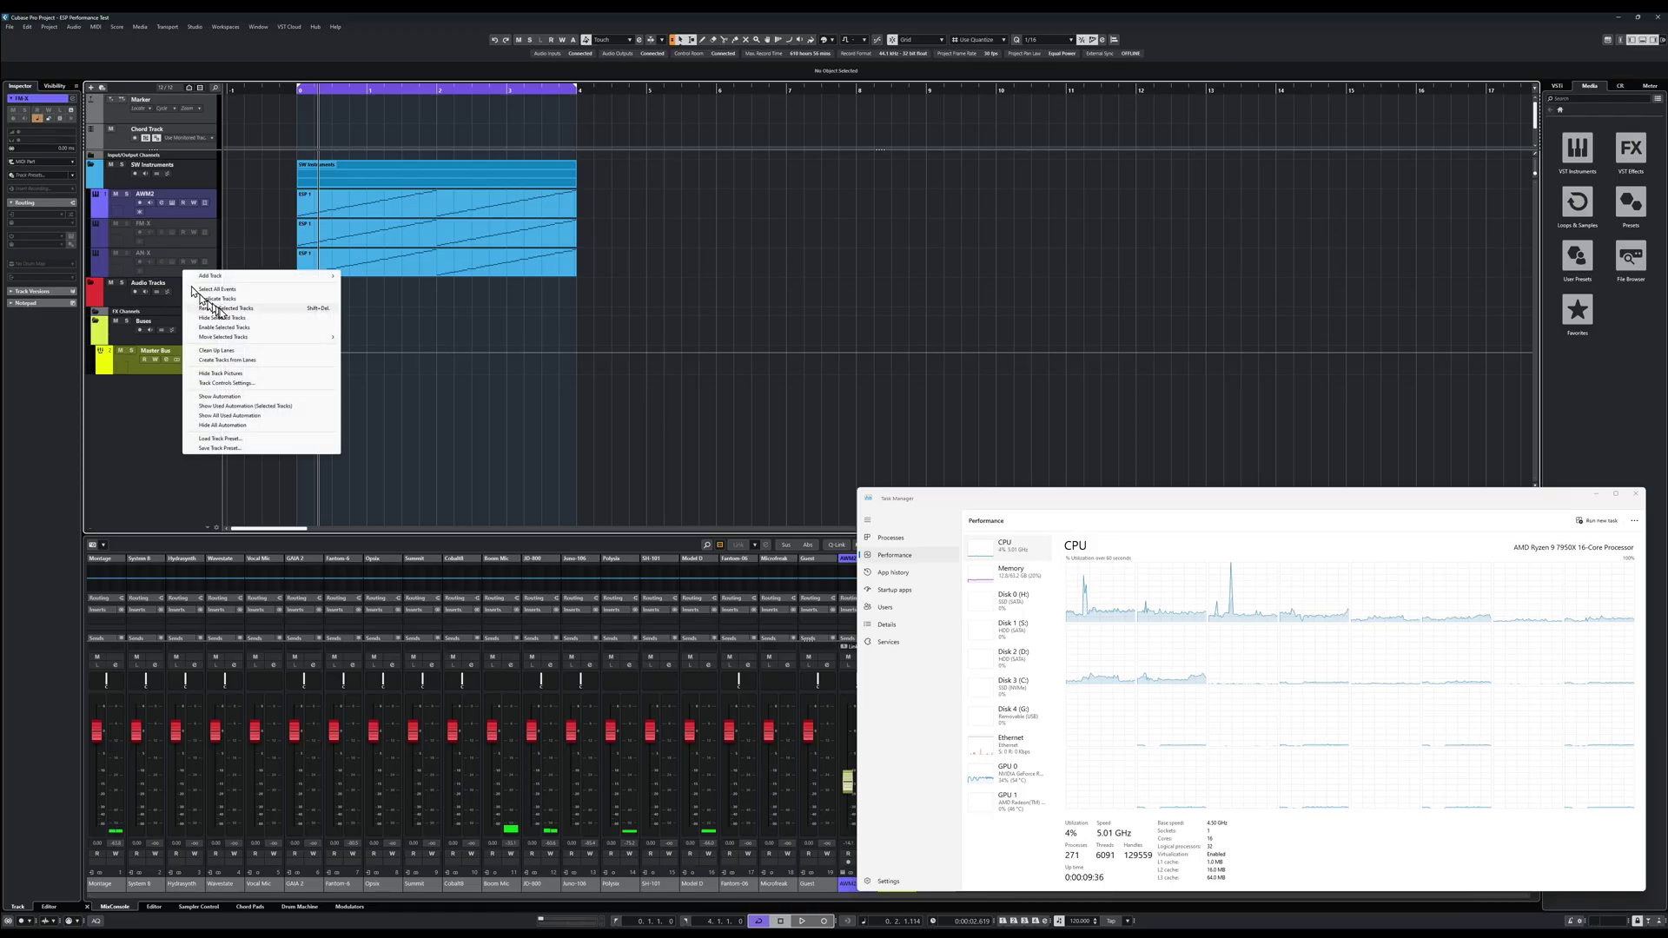
left_click(233, 327)
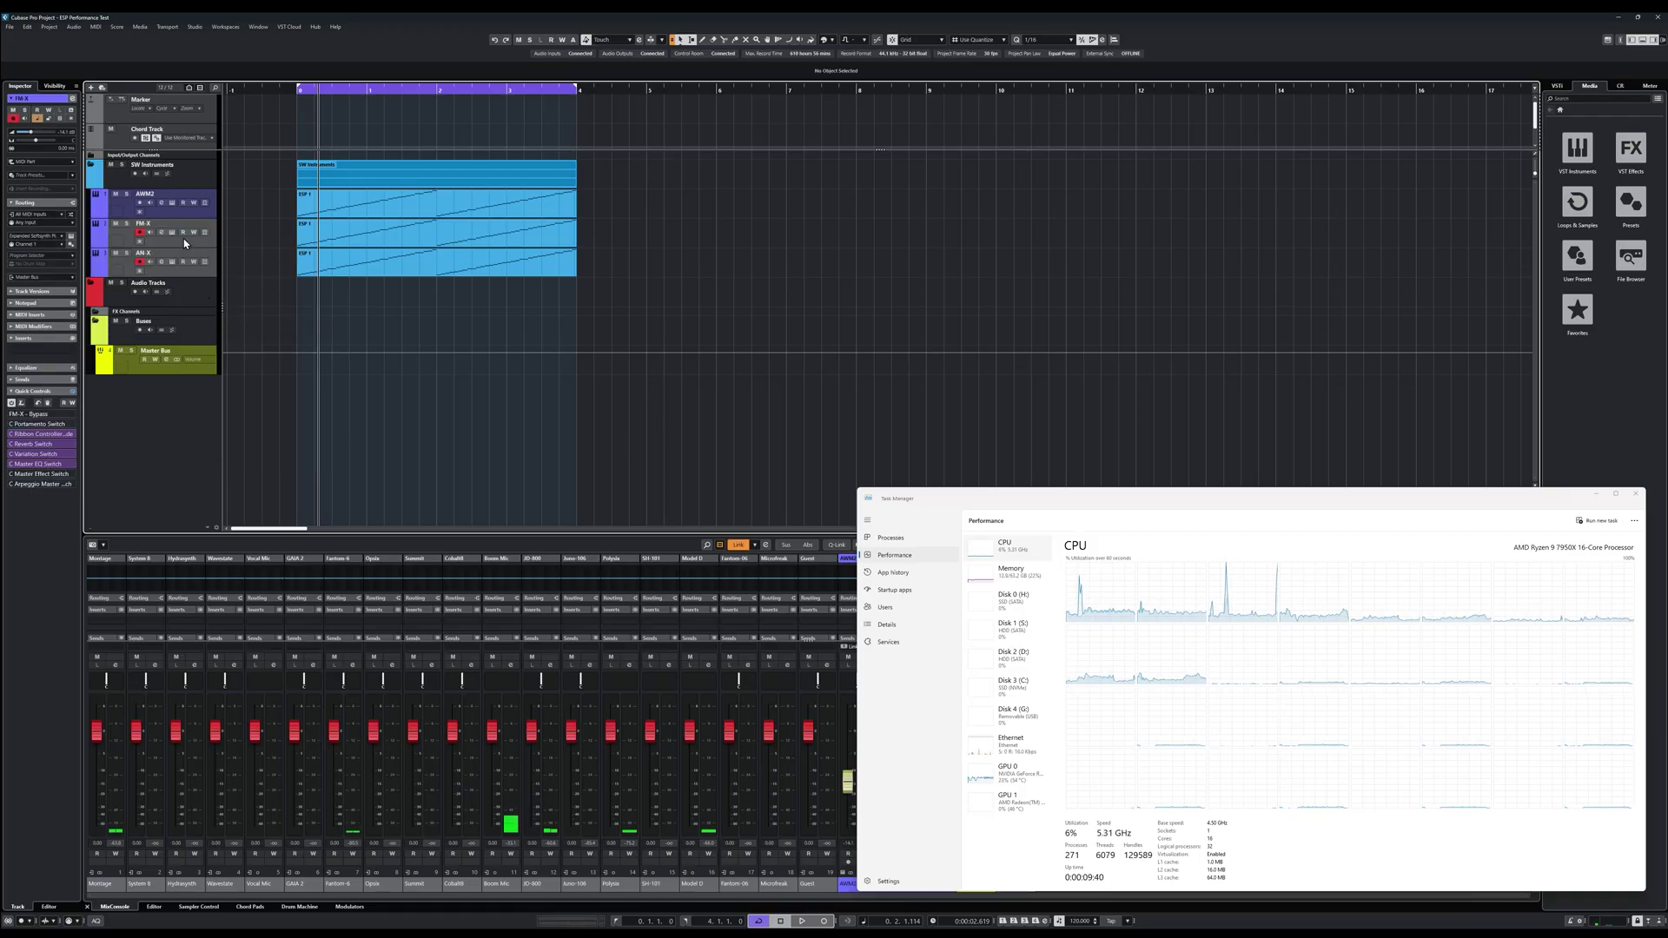
key("space")
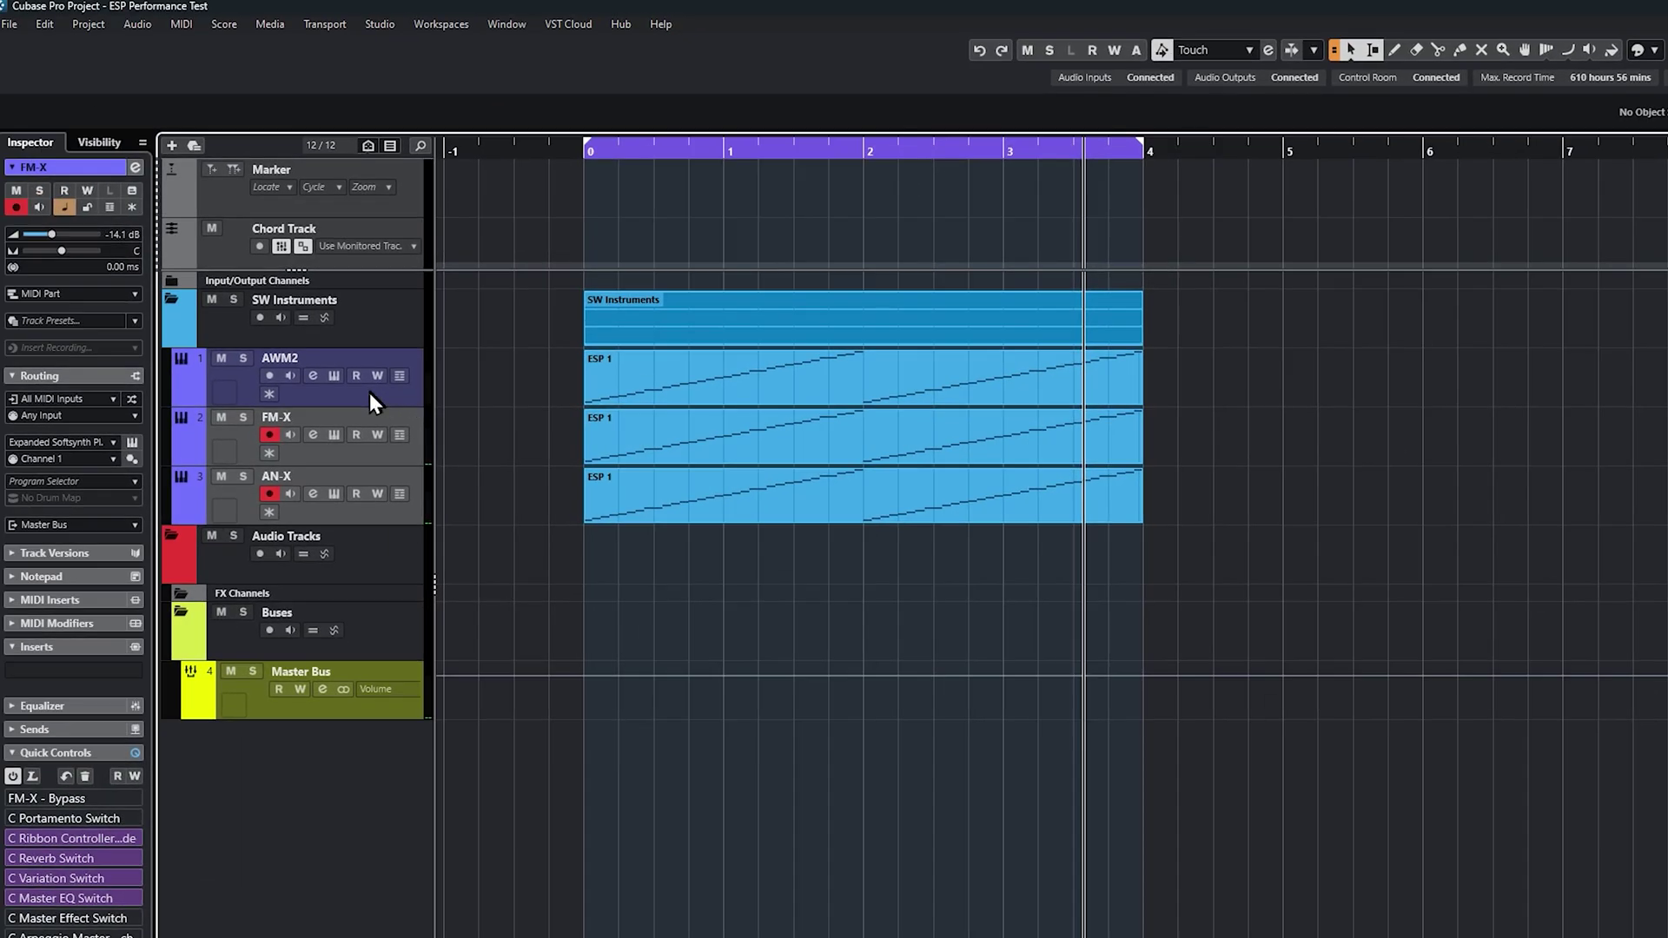
Select the AWM2, FM-X and AN-X tracks together and apply Duplicate Tracks to them.
left_click(368, 393)
left_click(362, 513, "shift")
right_click(362, 512)
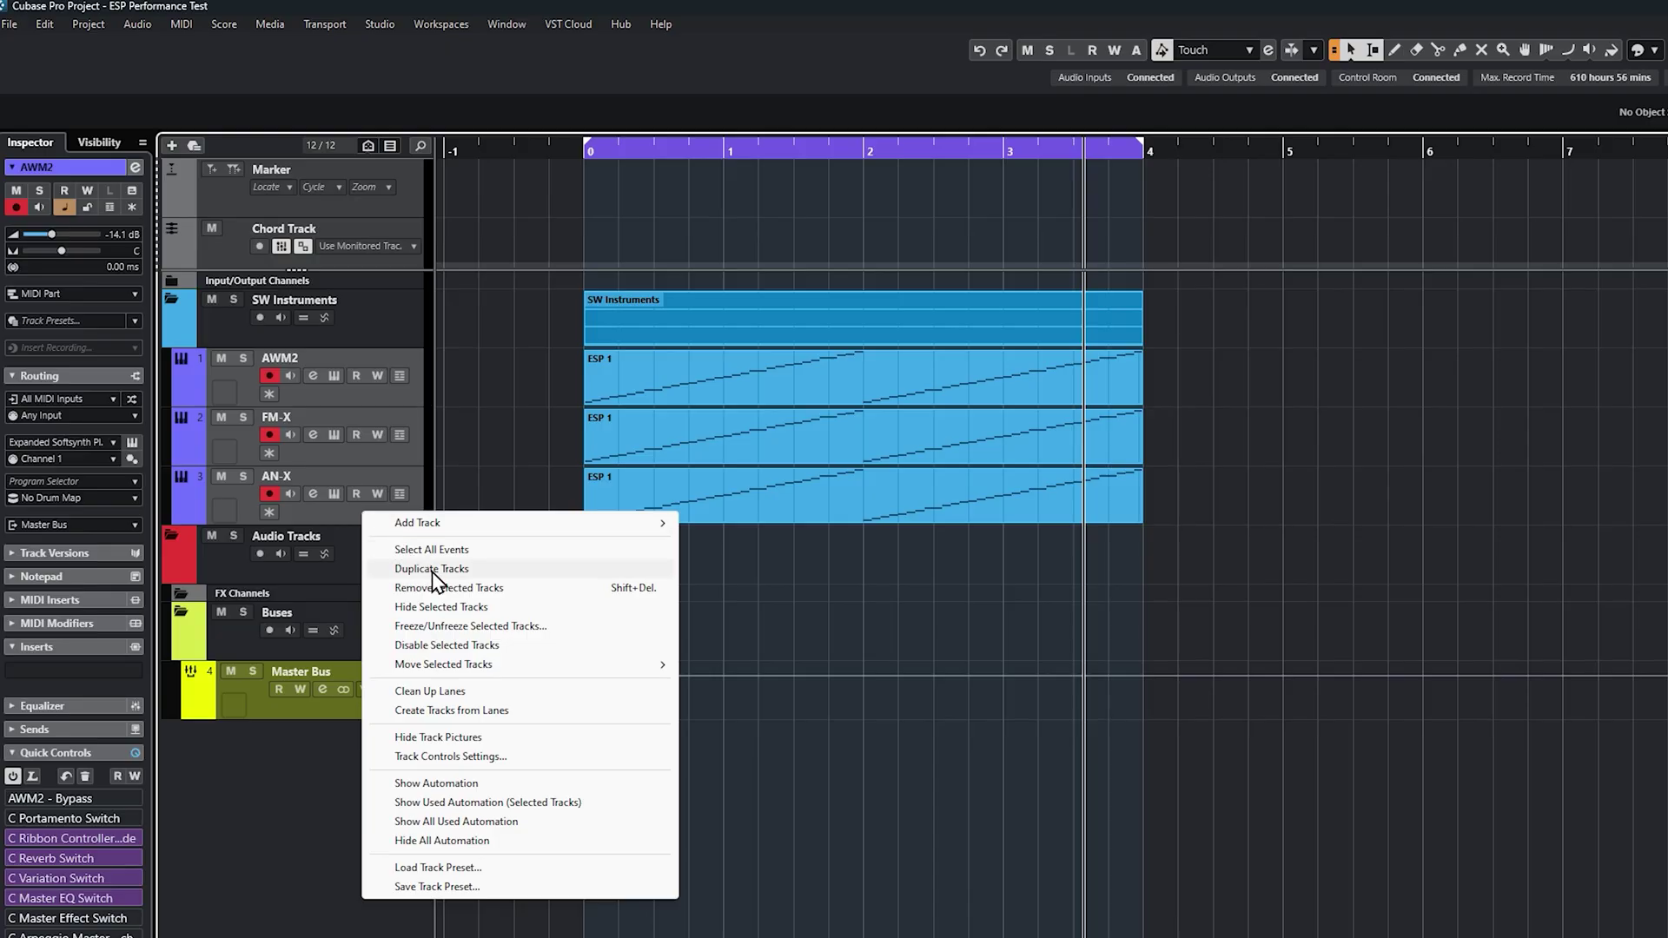
key("Escape")
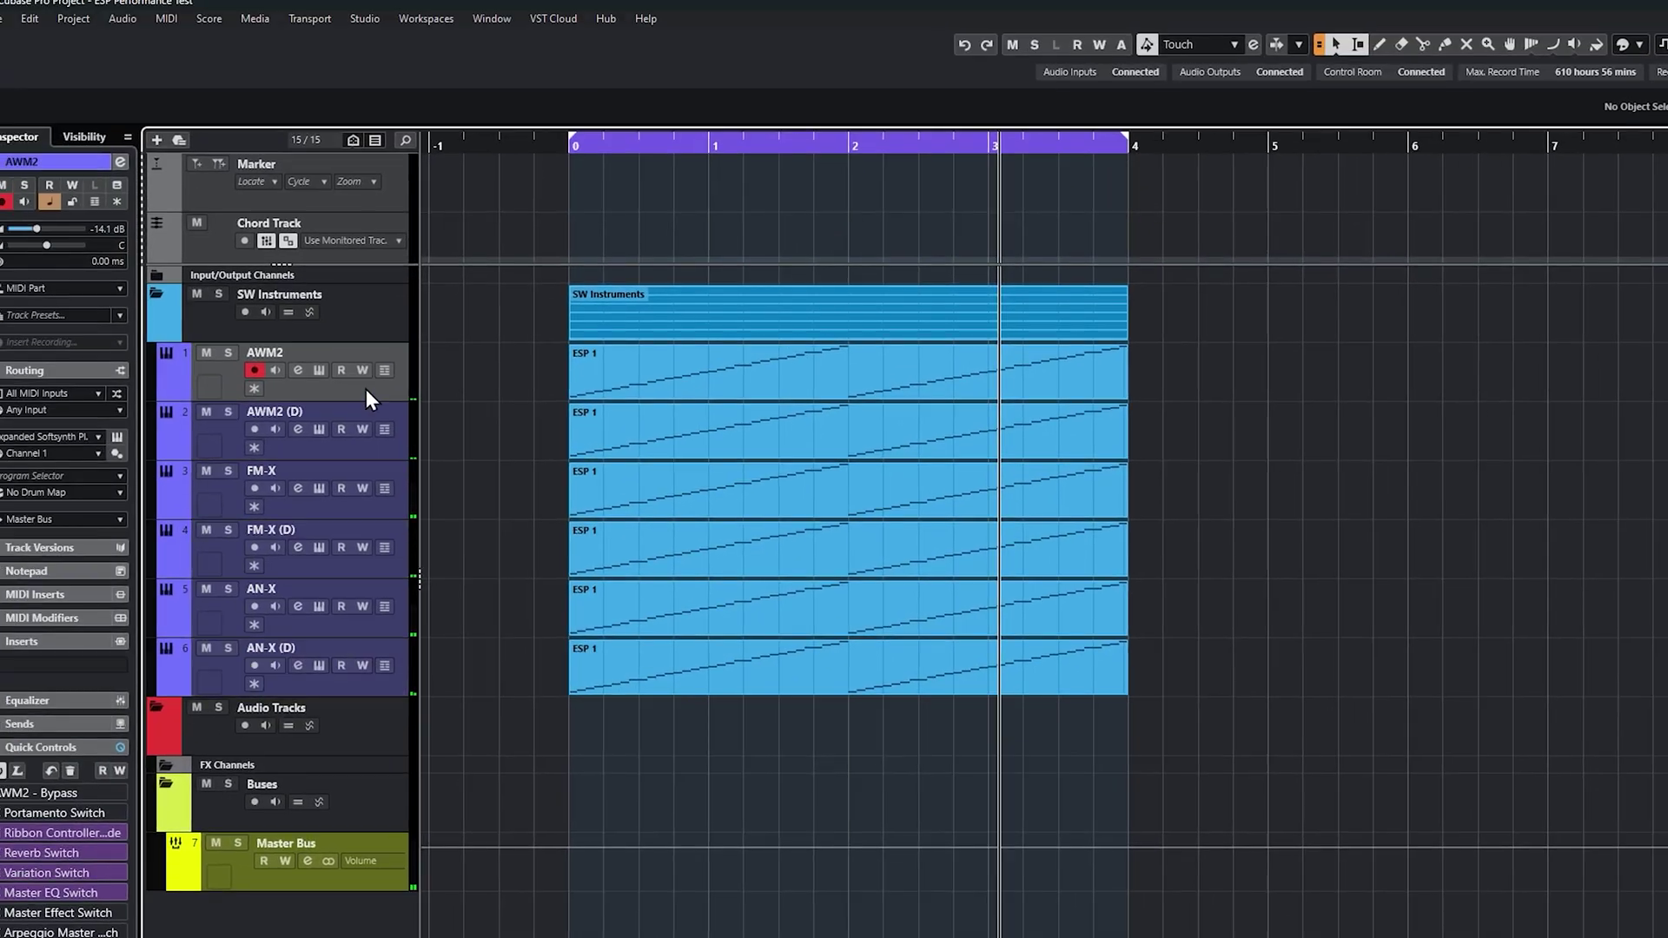
Duplicate the six selected instrument tracks with Ctrl+Shift+D, then bring Task Manager's CPU view forward.
left_click(375, 687, "shift")
right_click(375, 687)
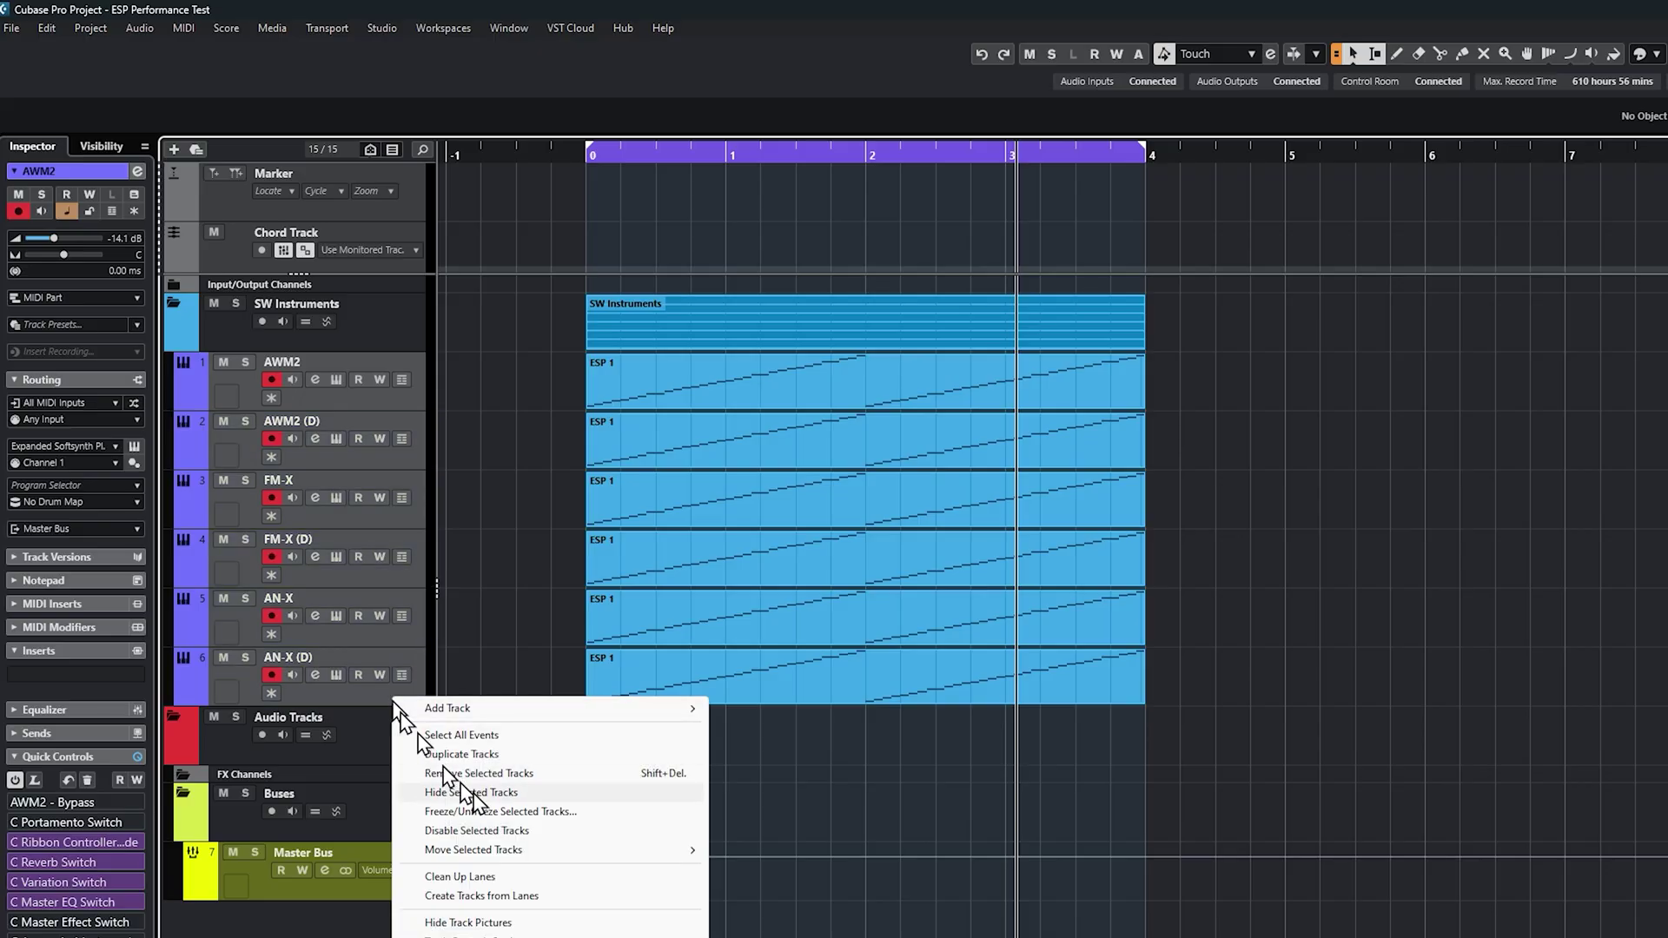
key("Escape")
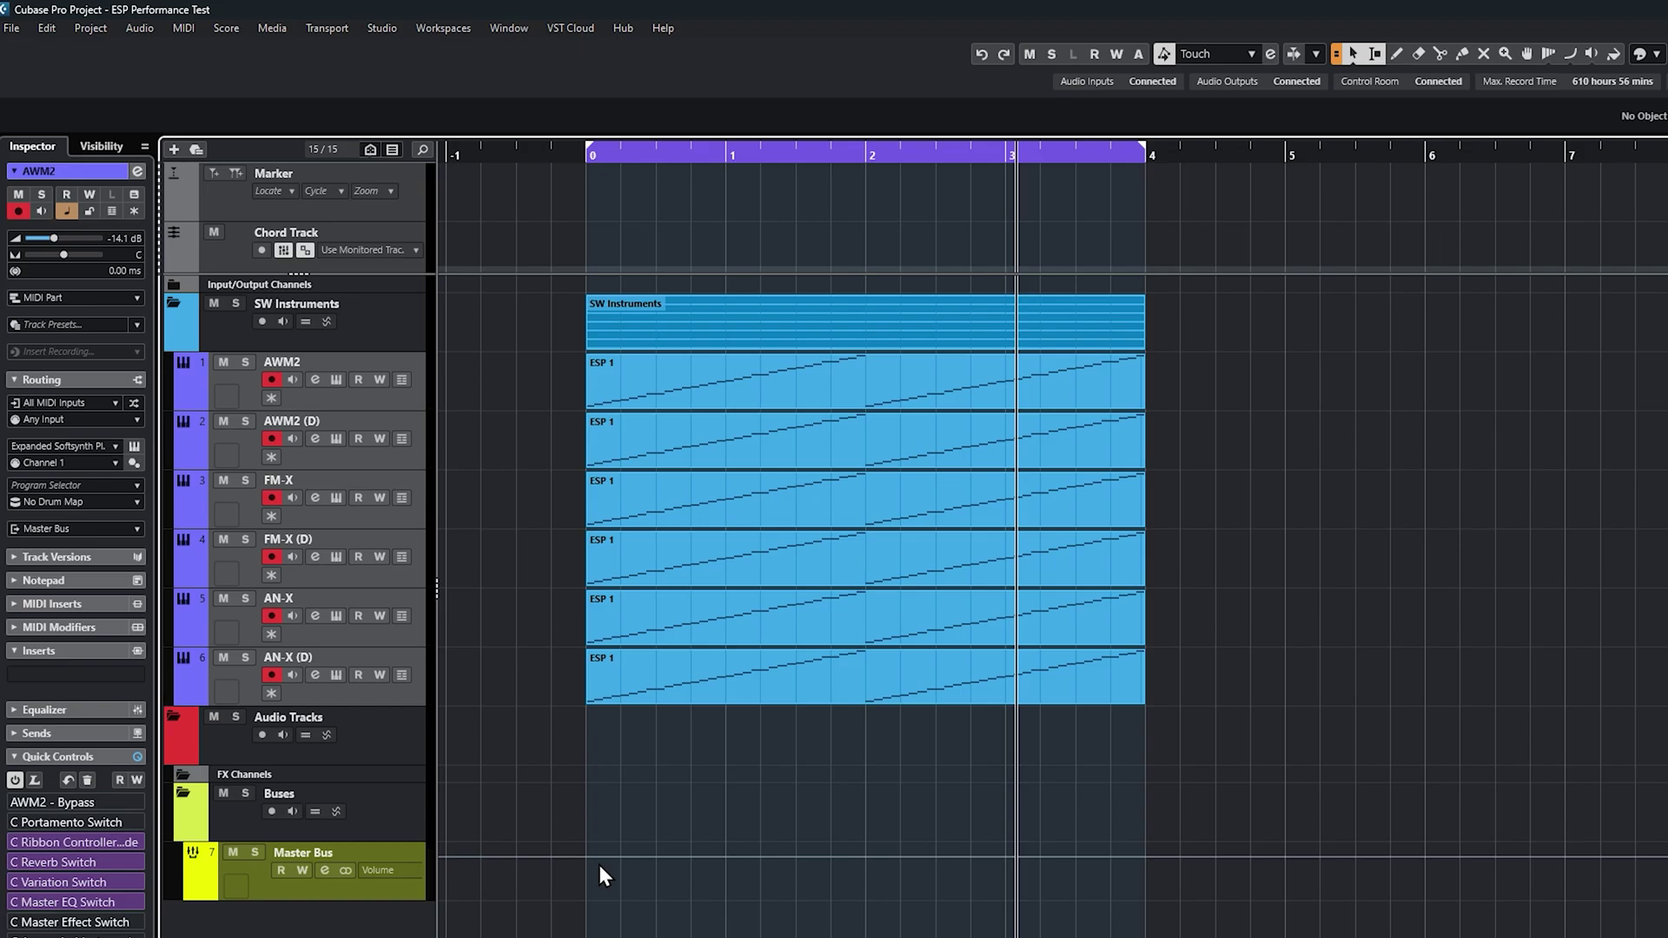
key("ctrl+shift+d")
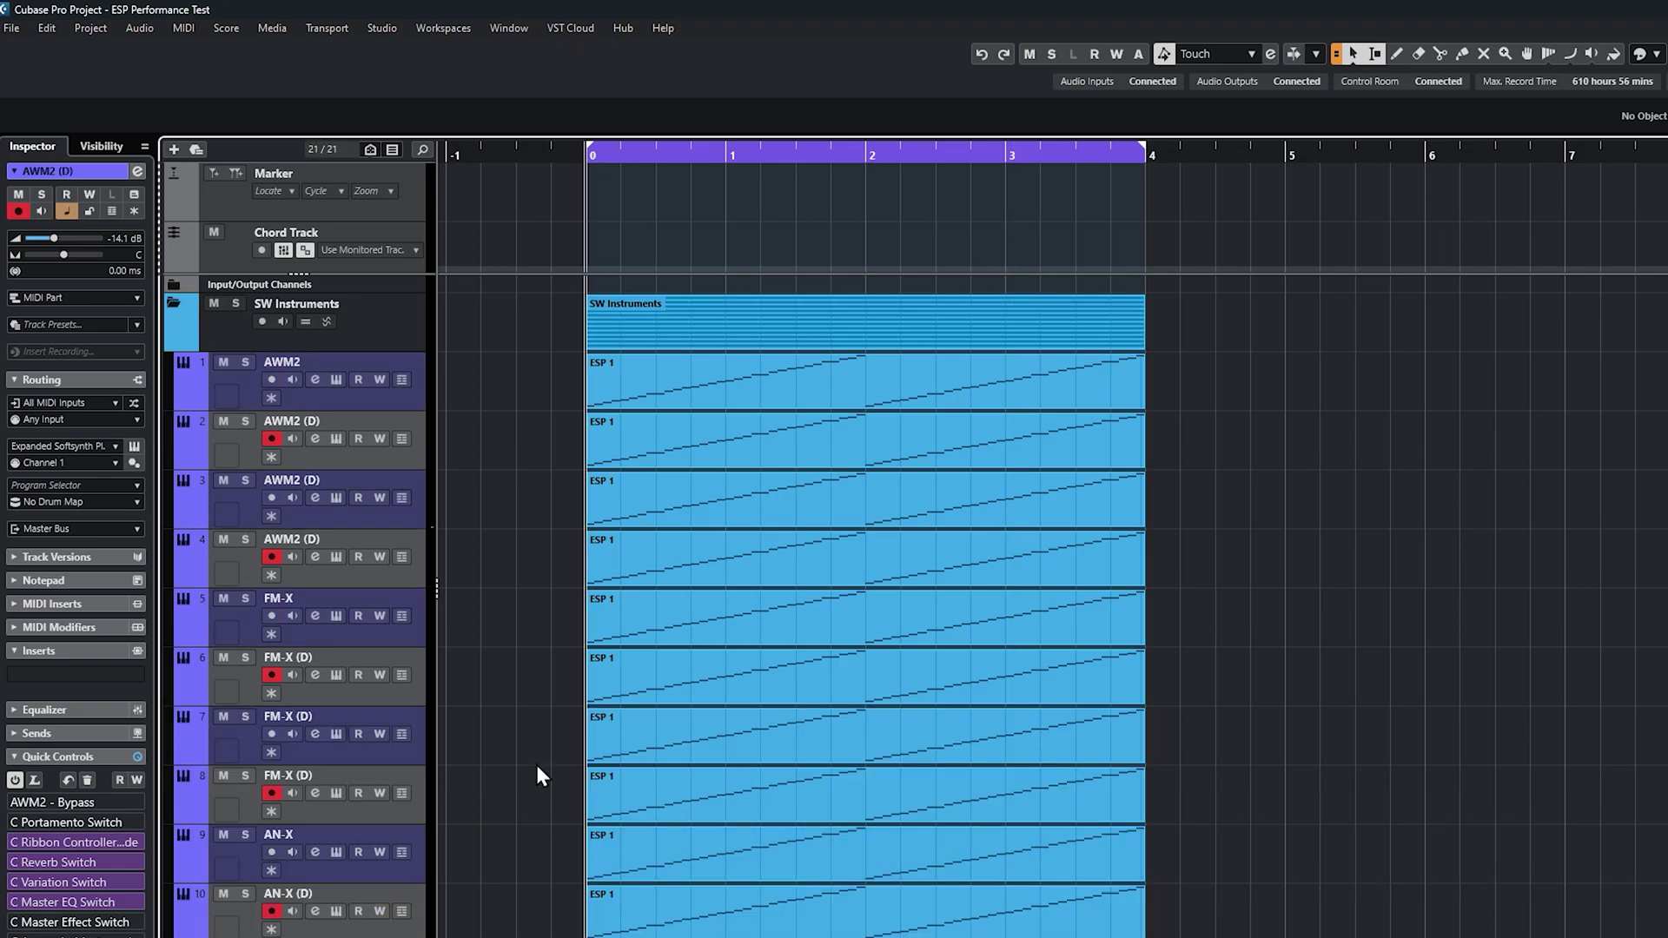
key("ctrl+shift+Escape")
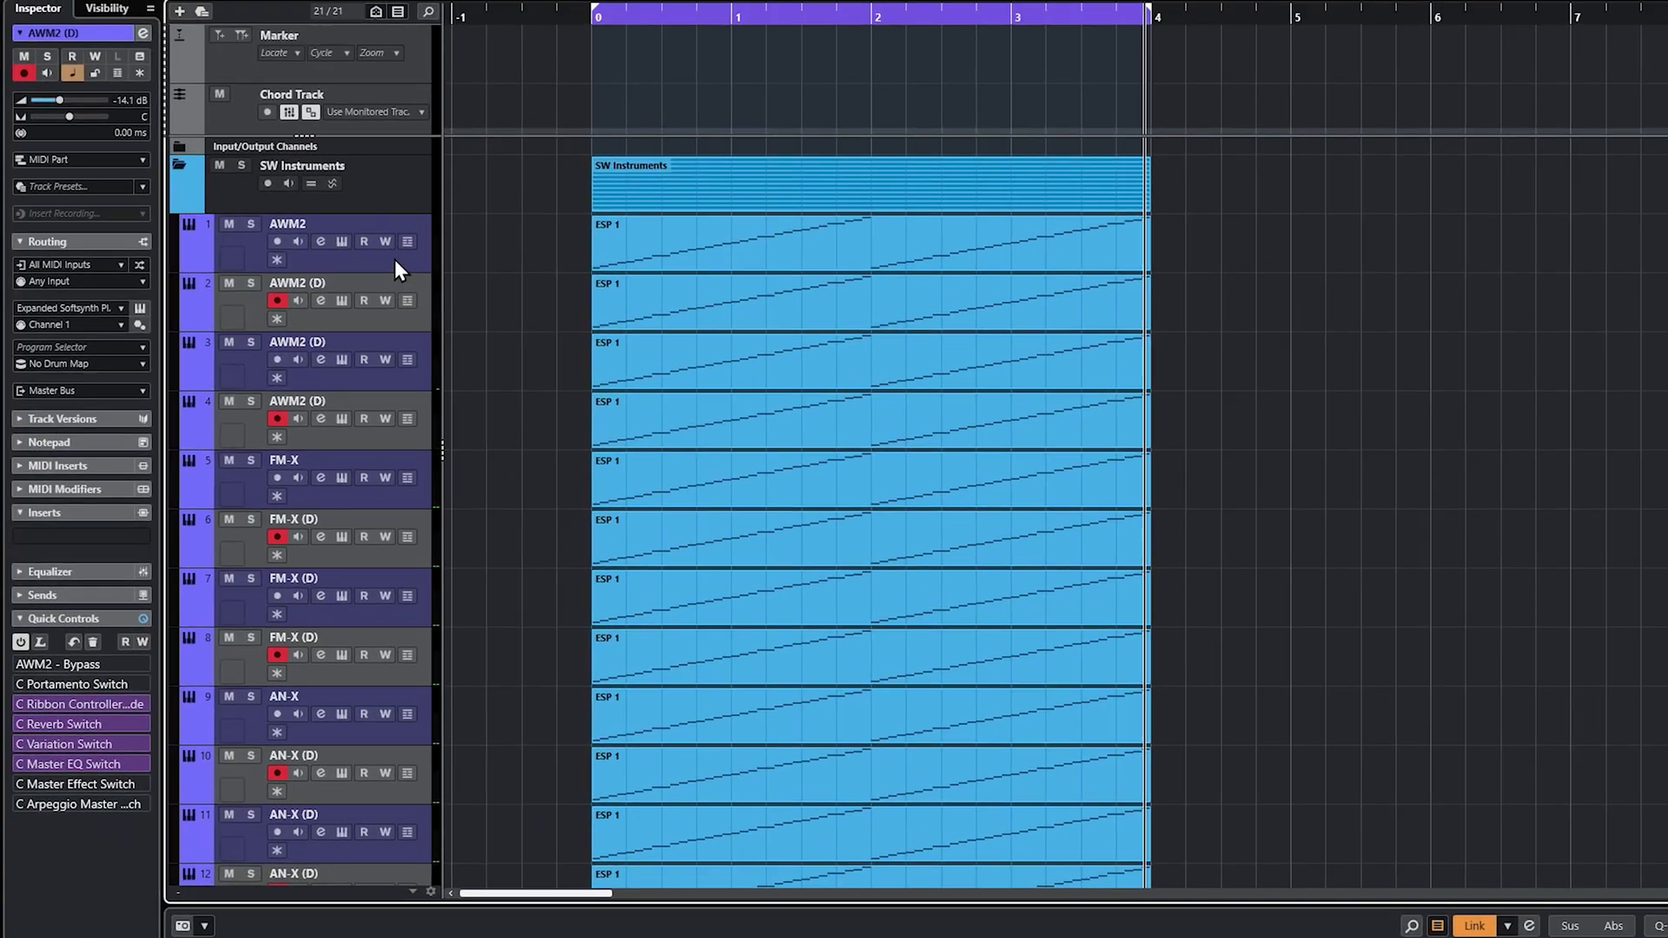
Select tracks 6–12 and duplicate them, giving six each of AWM2, FM-X and AN-X.
left_click(394, 259)
scroll(404, 568, "down", 3)
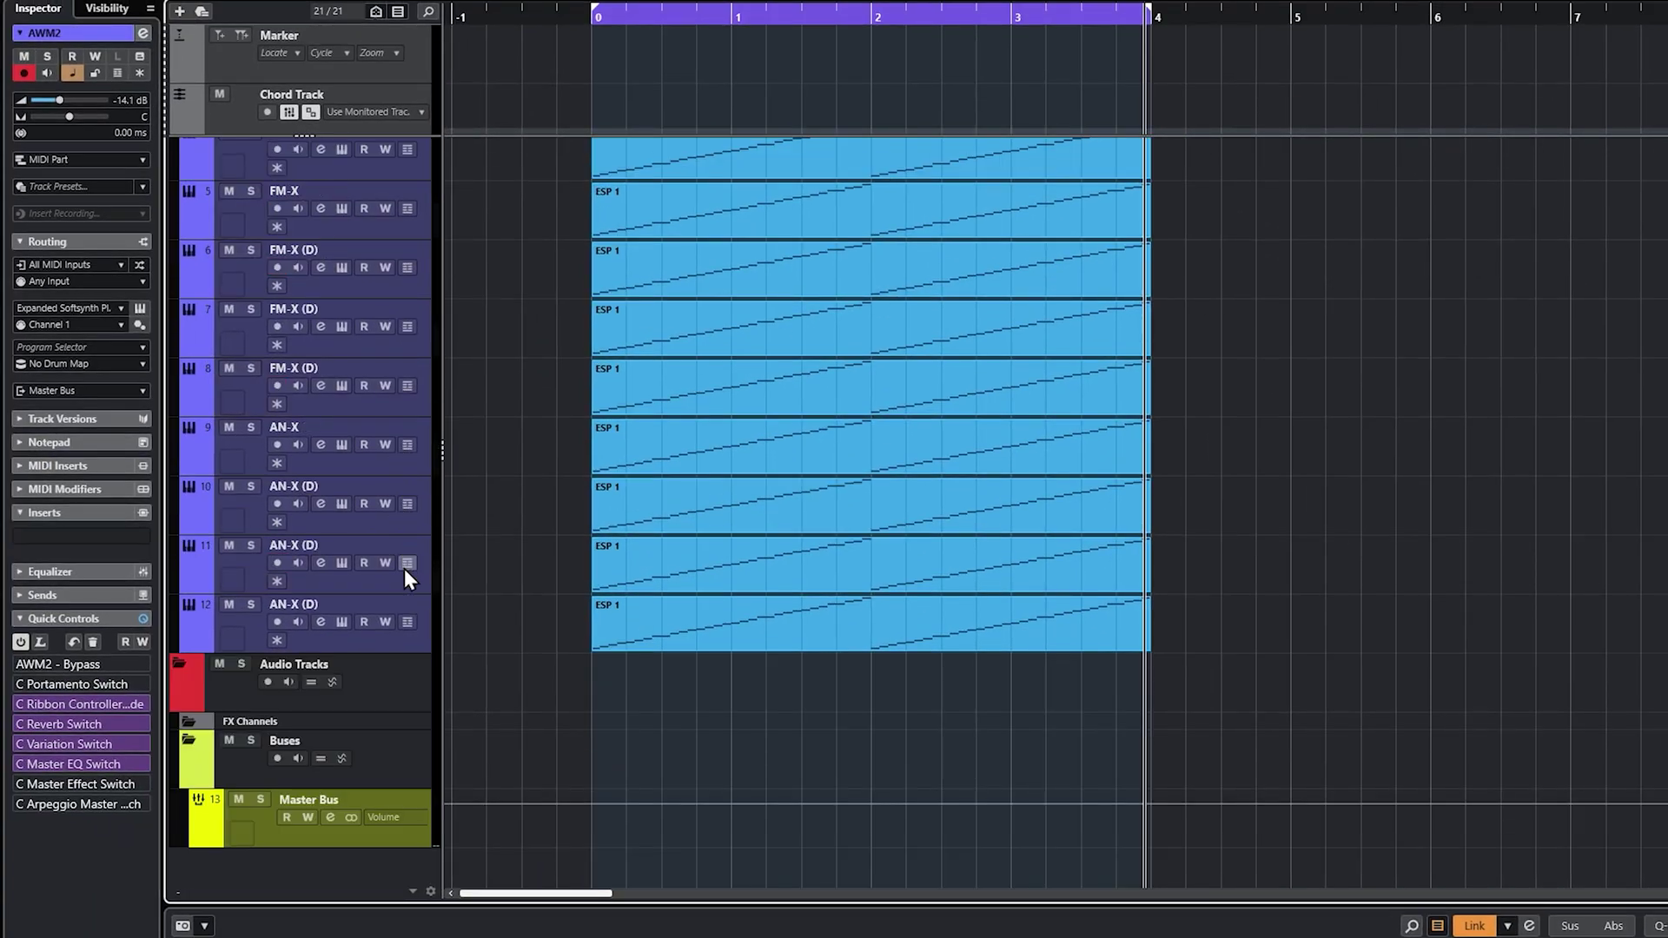
left_click(393, 636)
right_click(393, 636)
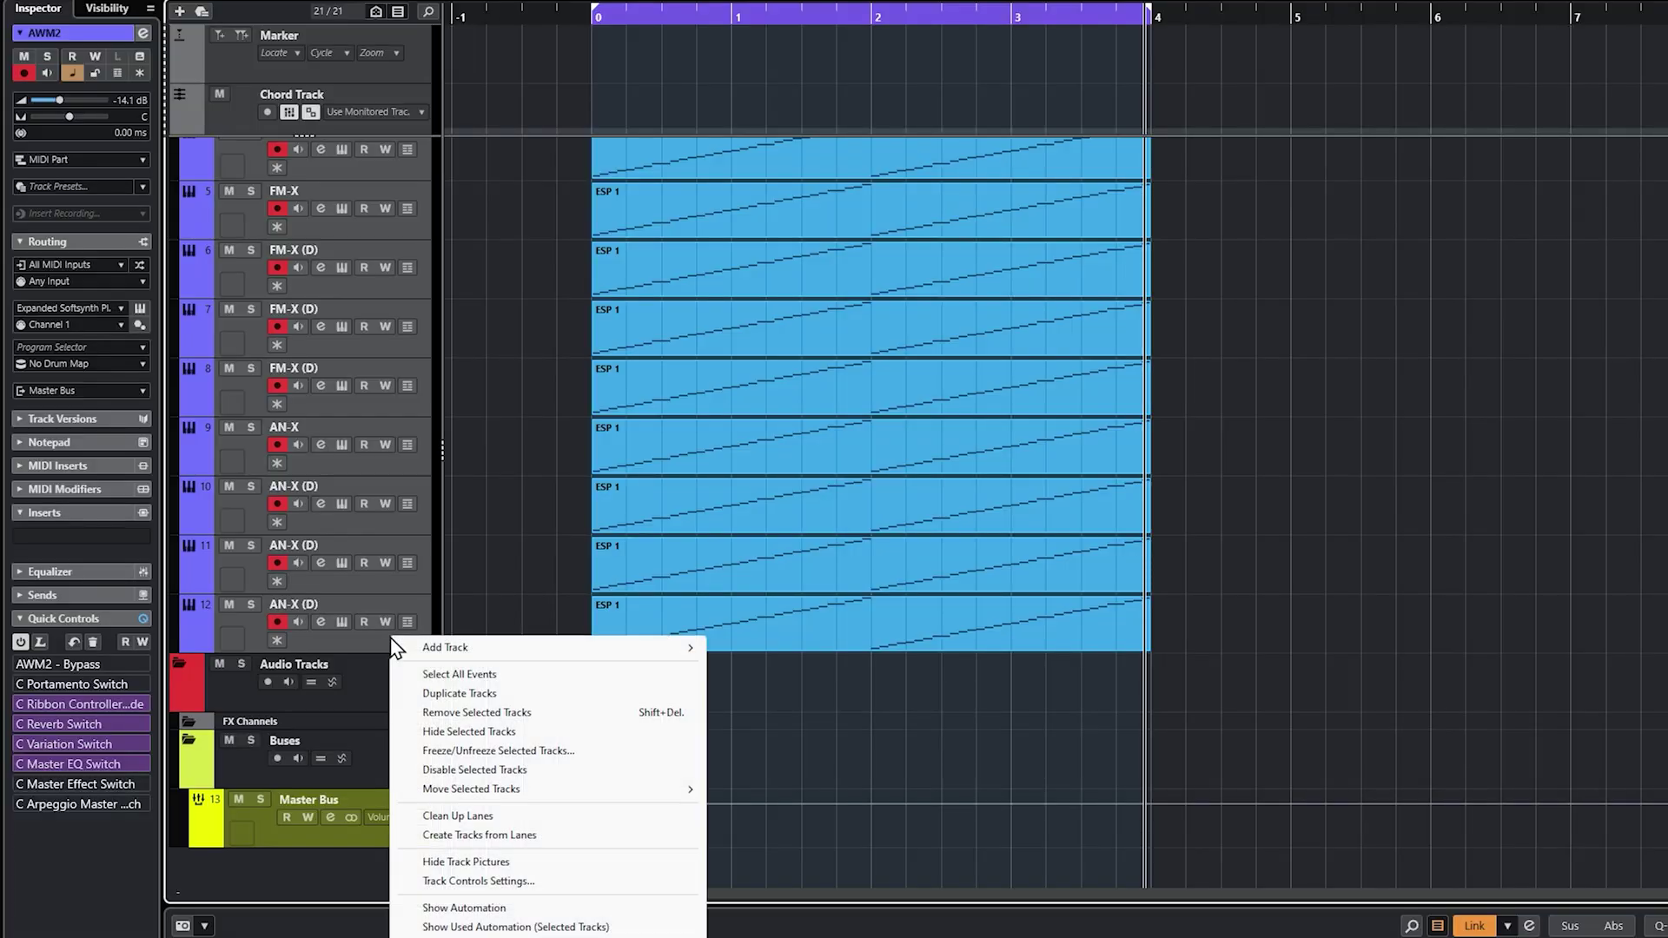
left_click(791, 535)
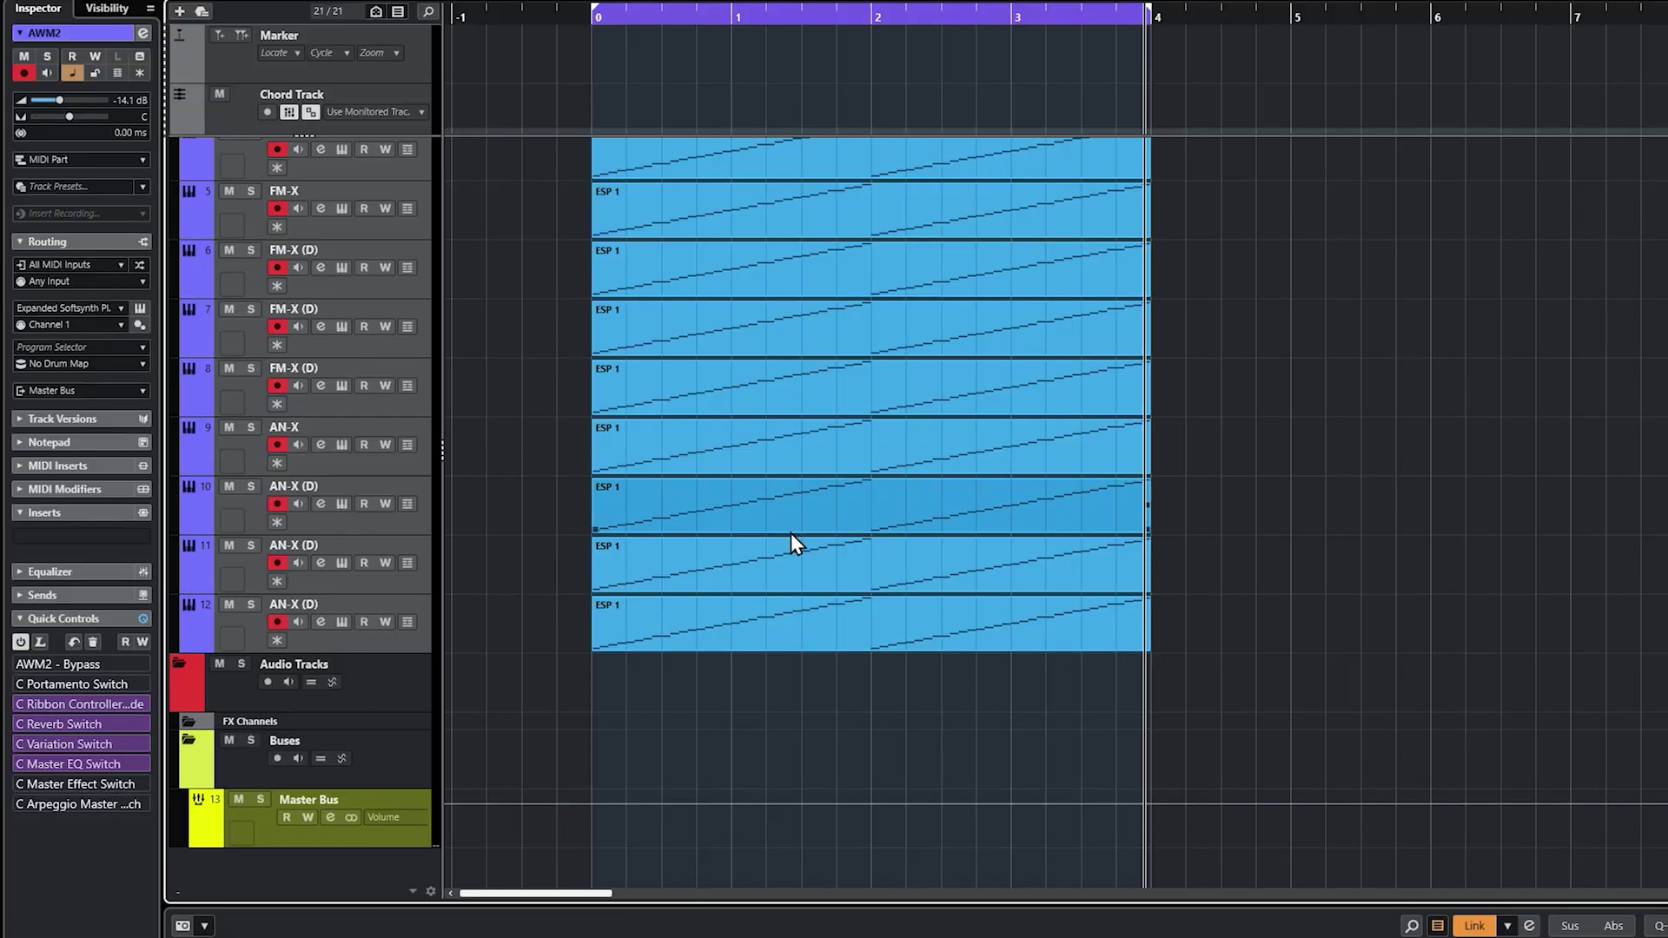
left_click(396, 638)
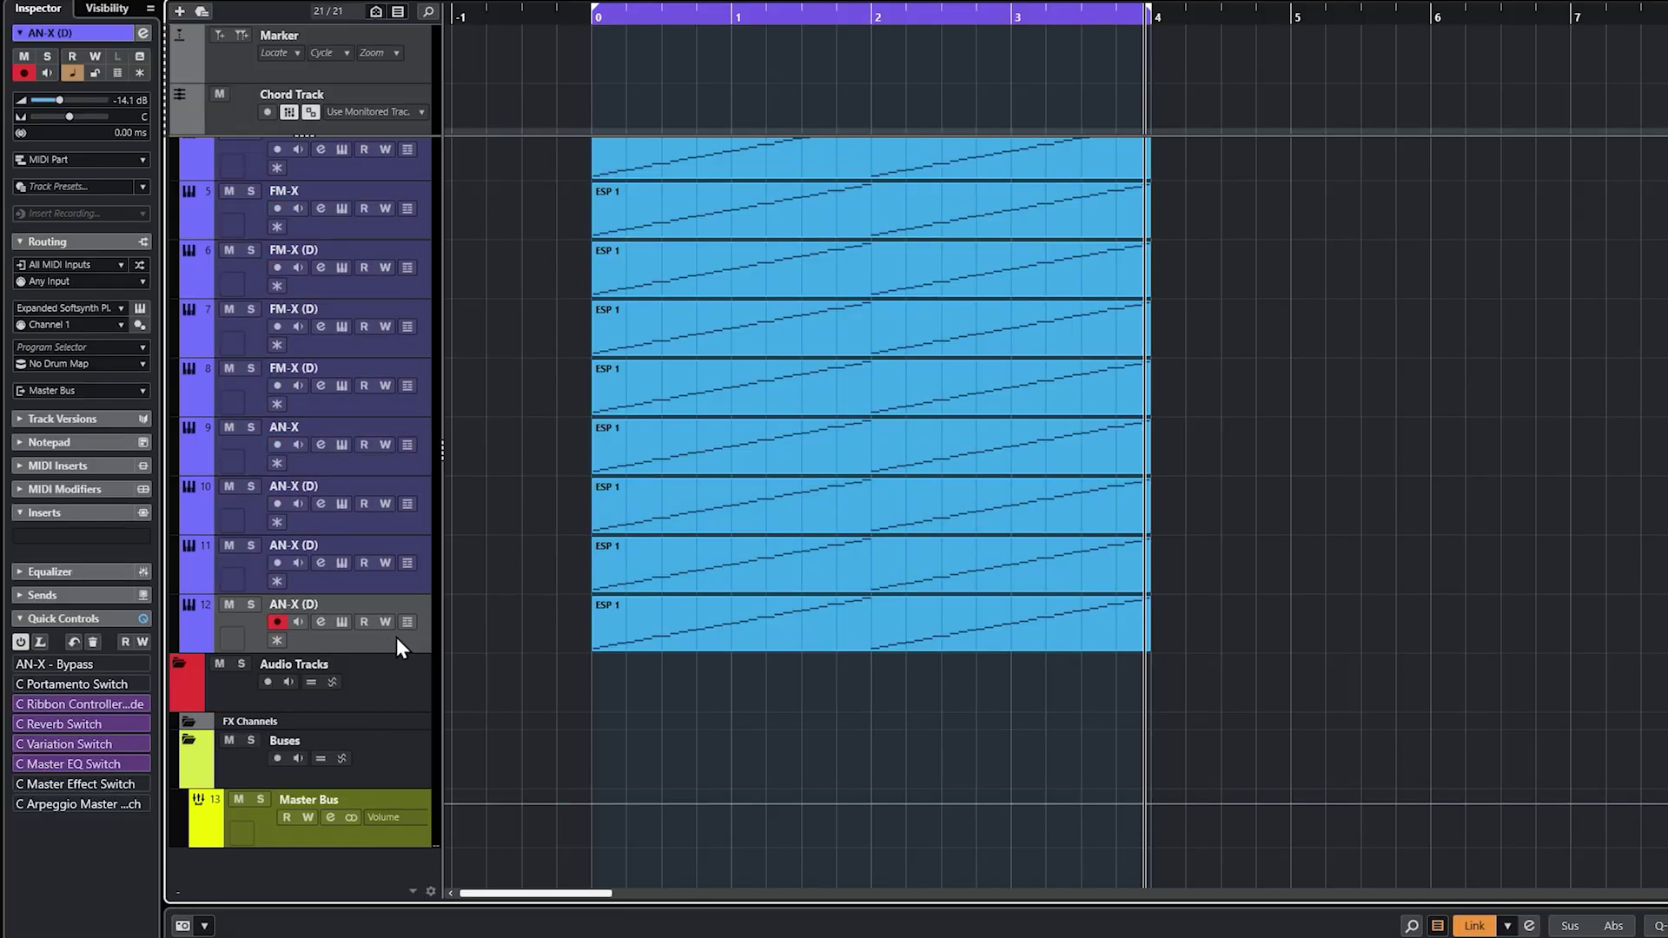
left_click(387, 283, "shift")
right_click(387, 283)
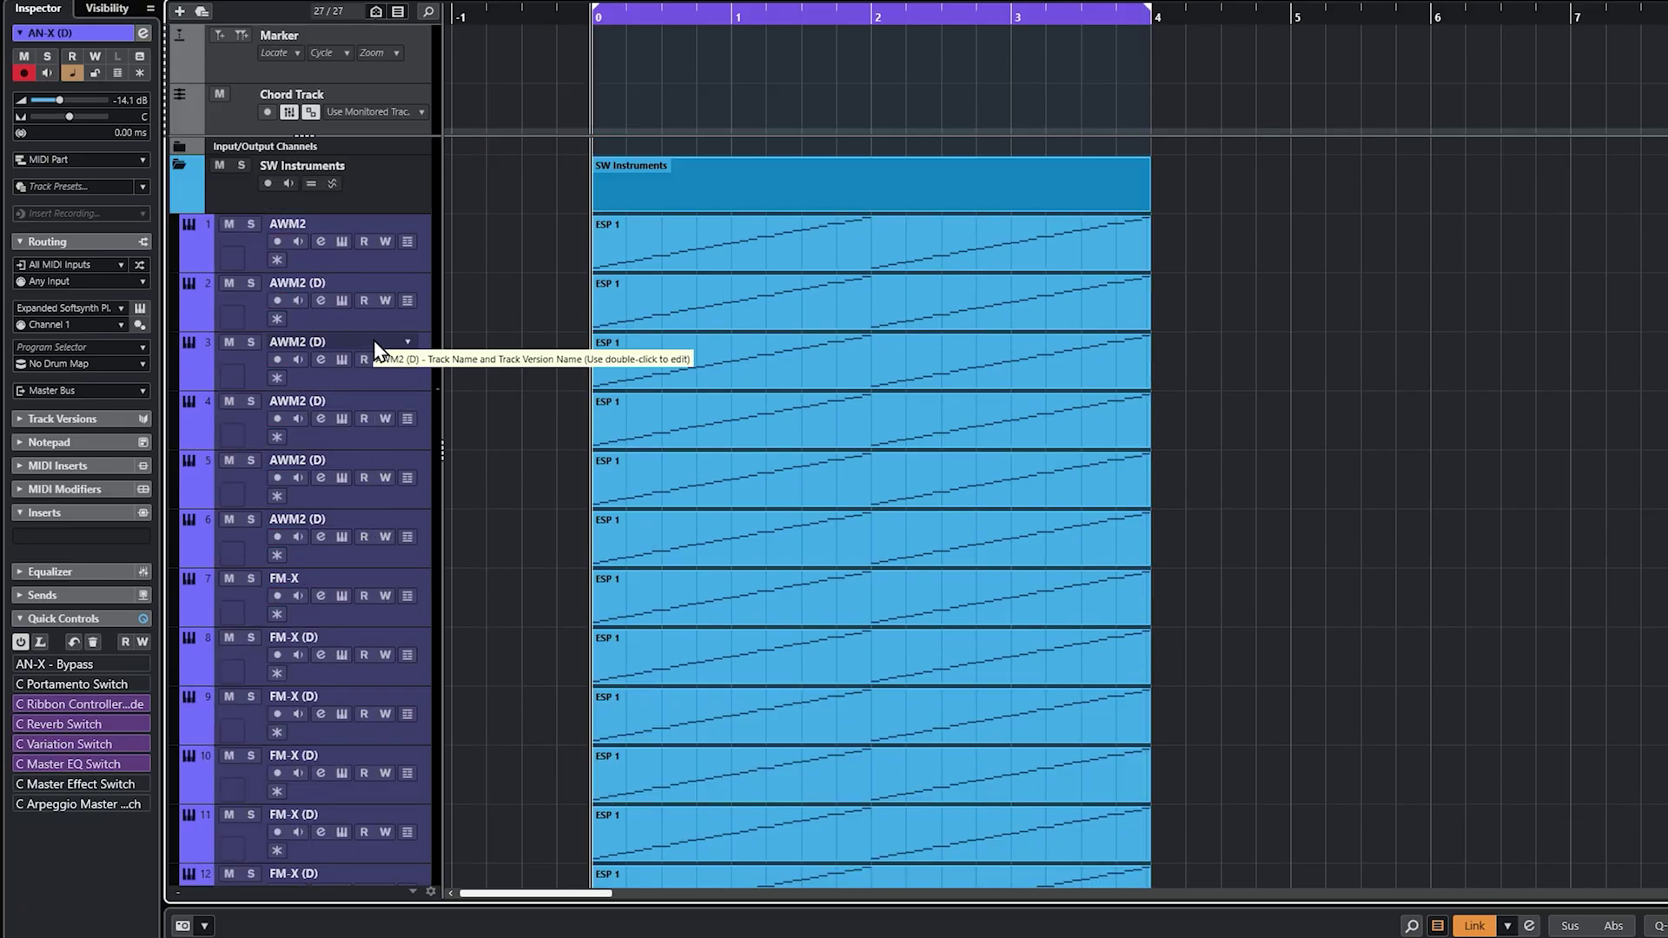
scroll(352, 263, "down", 3)
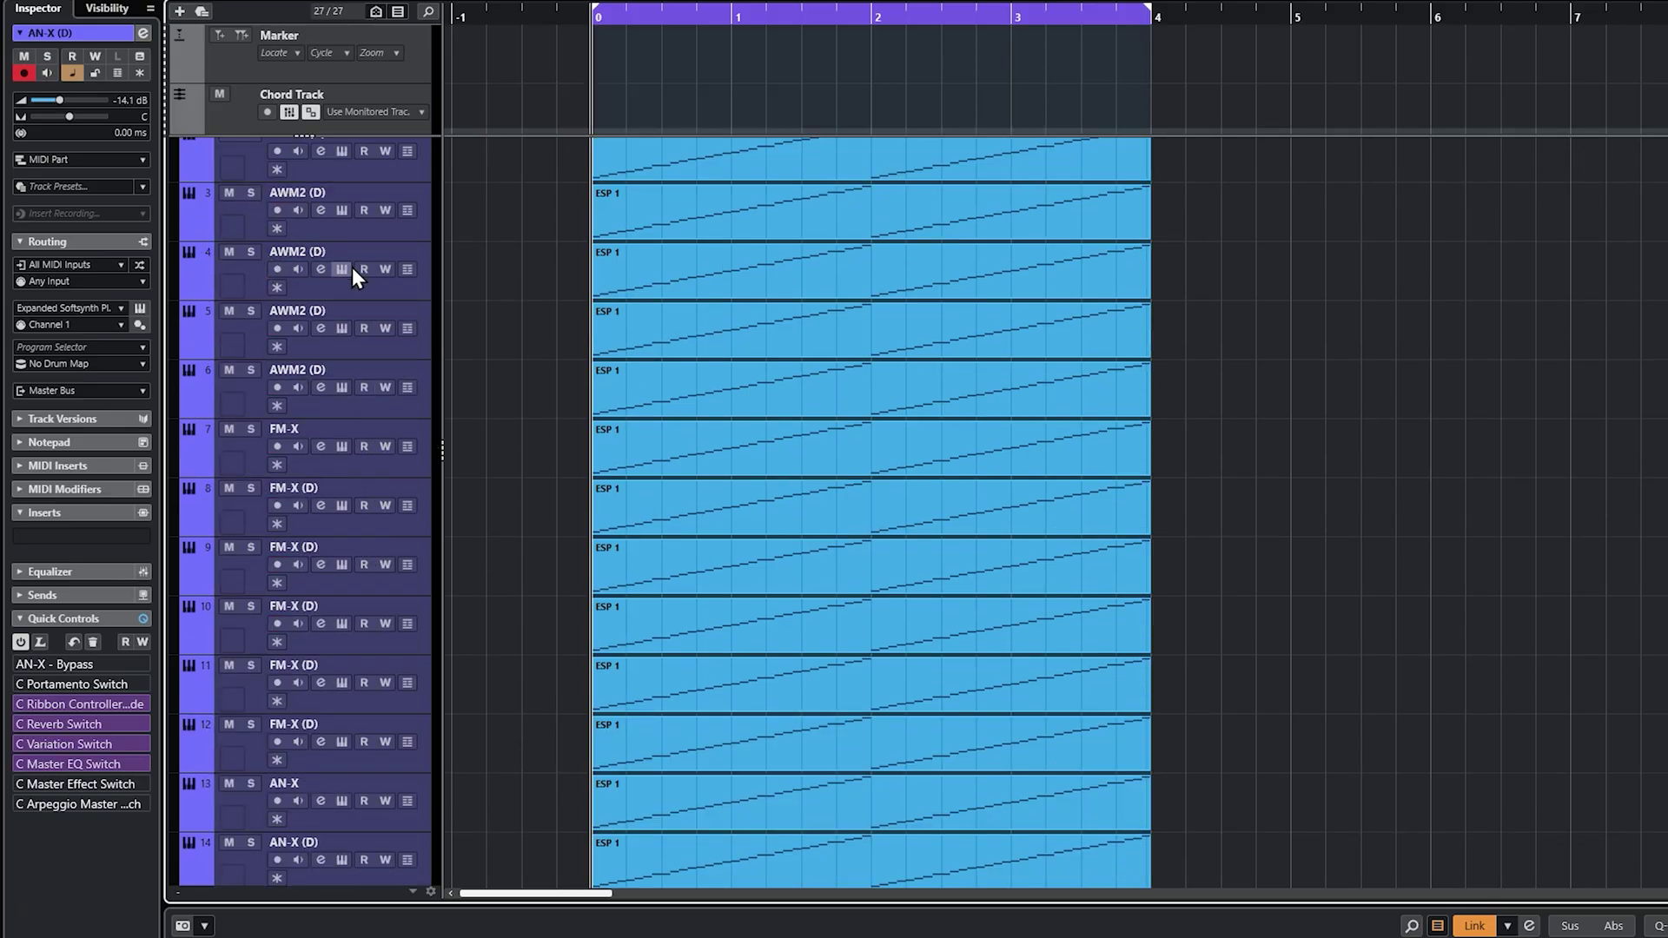
scroll(366, 325, "down", 6)
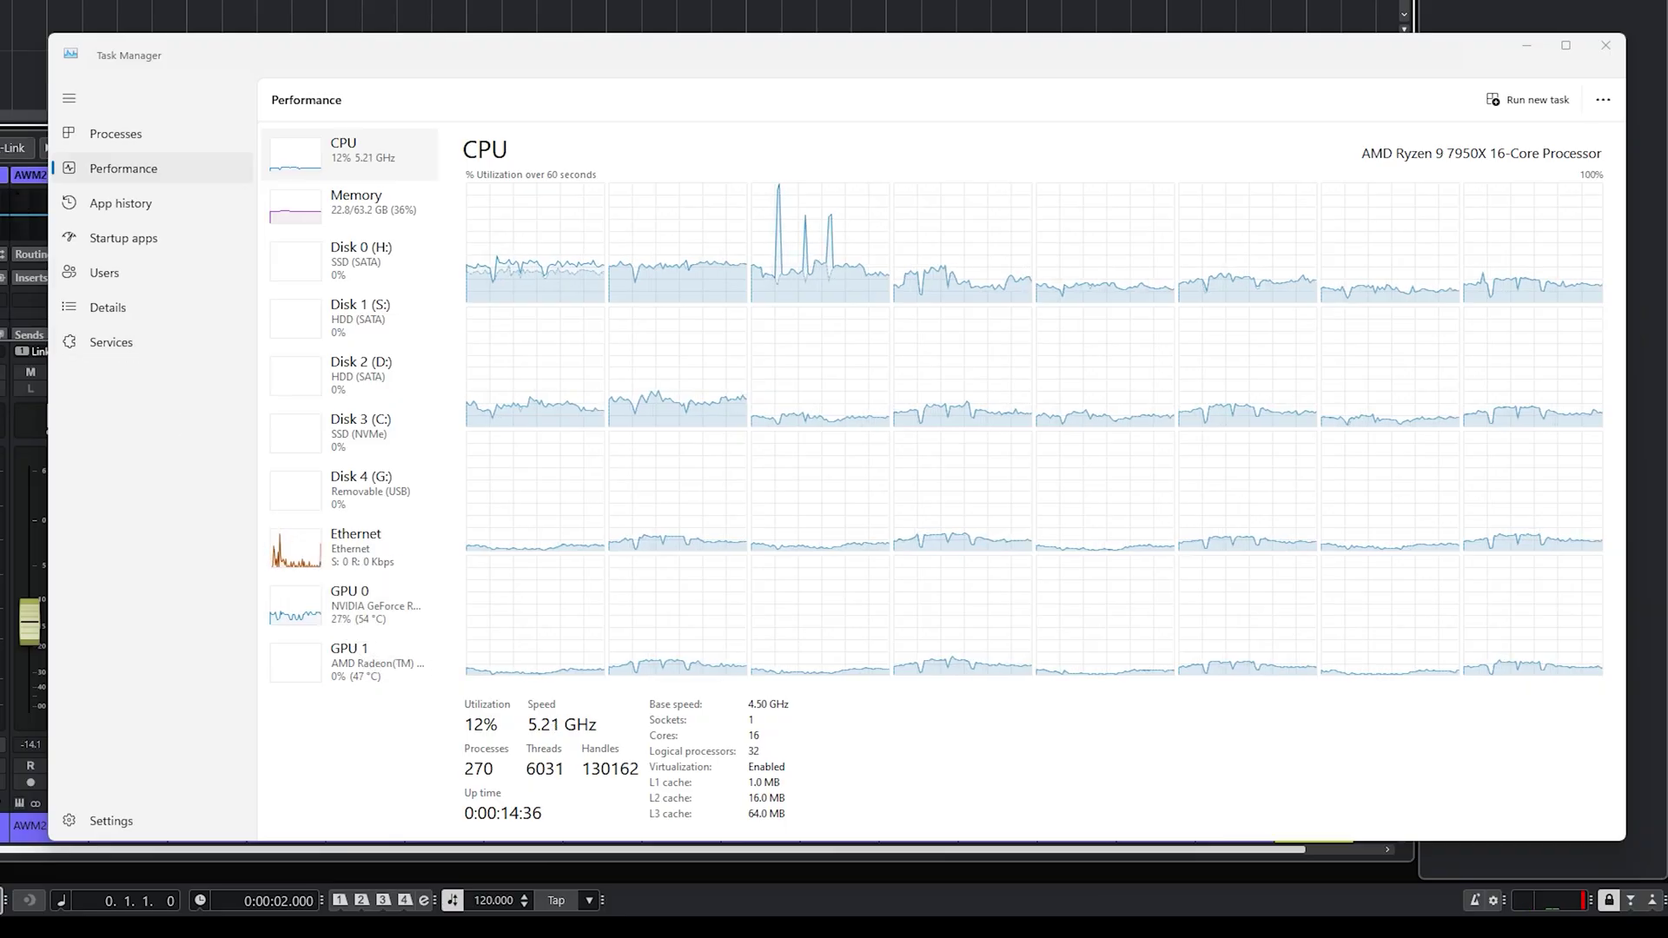
Start transport playback while Task Manager's CPU graph climbs to about 25%.
key("space")
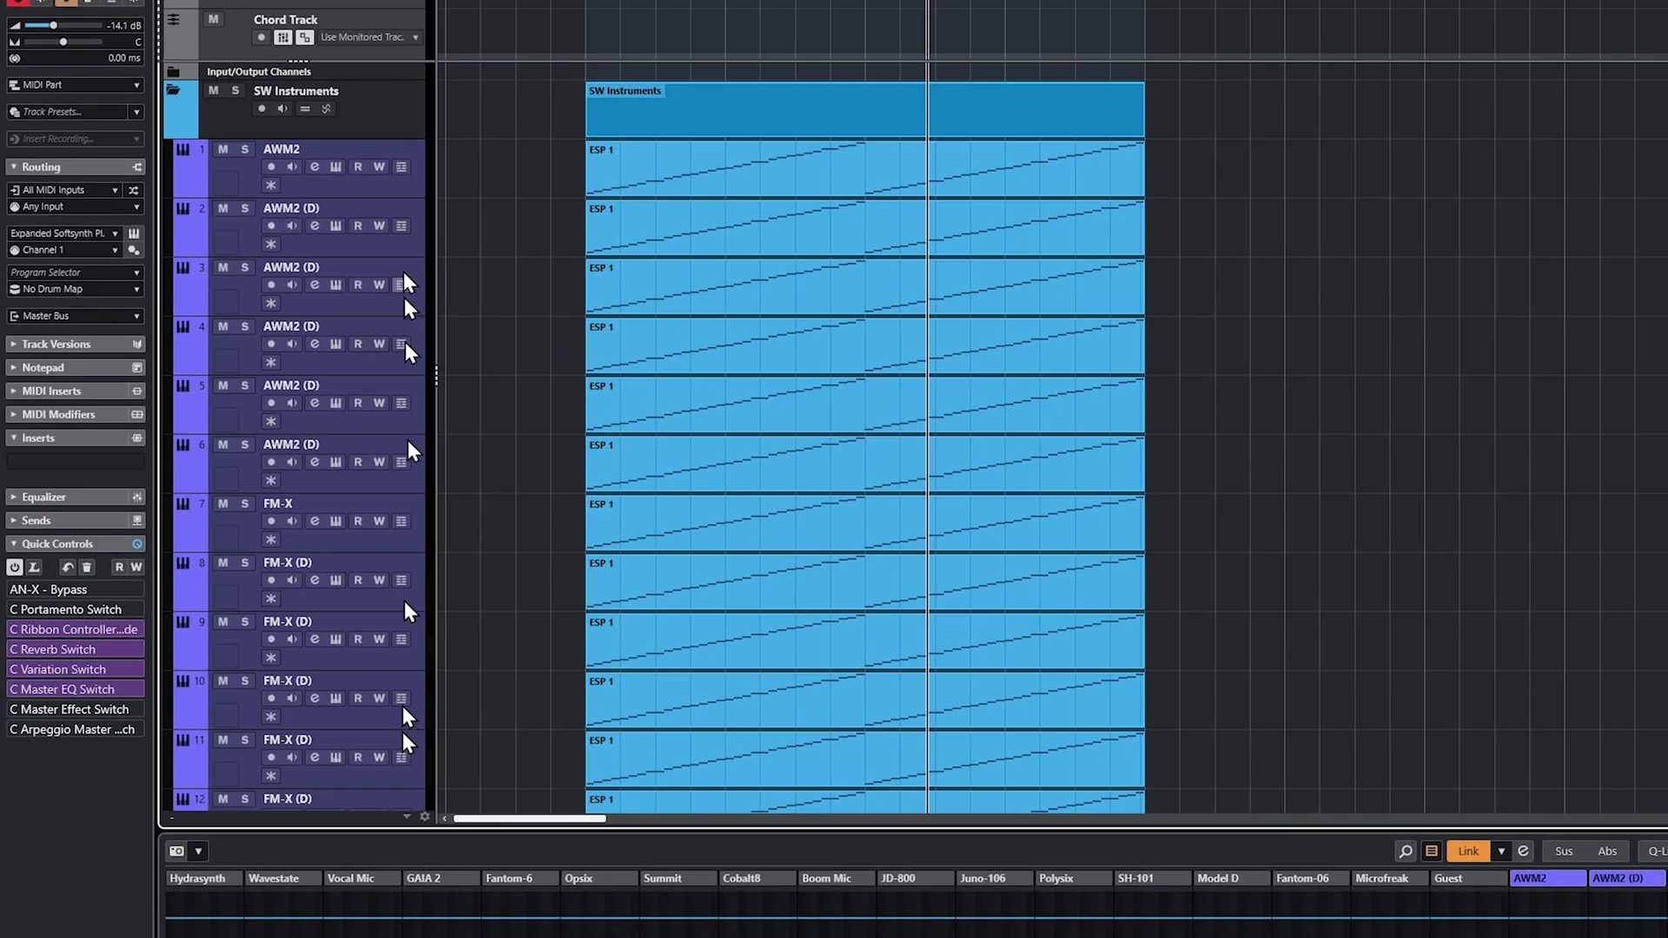
Select all eighteen instrument tracks and apply Duplicate Tracks from the track context menu.
left_click(403, 184)
right_click(403, 186)
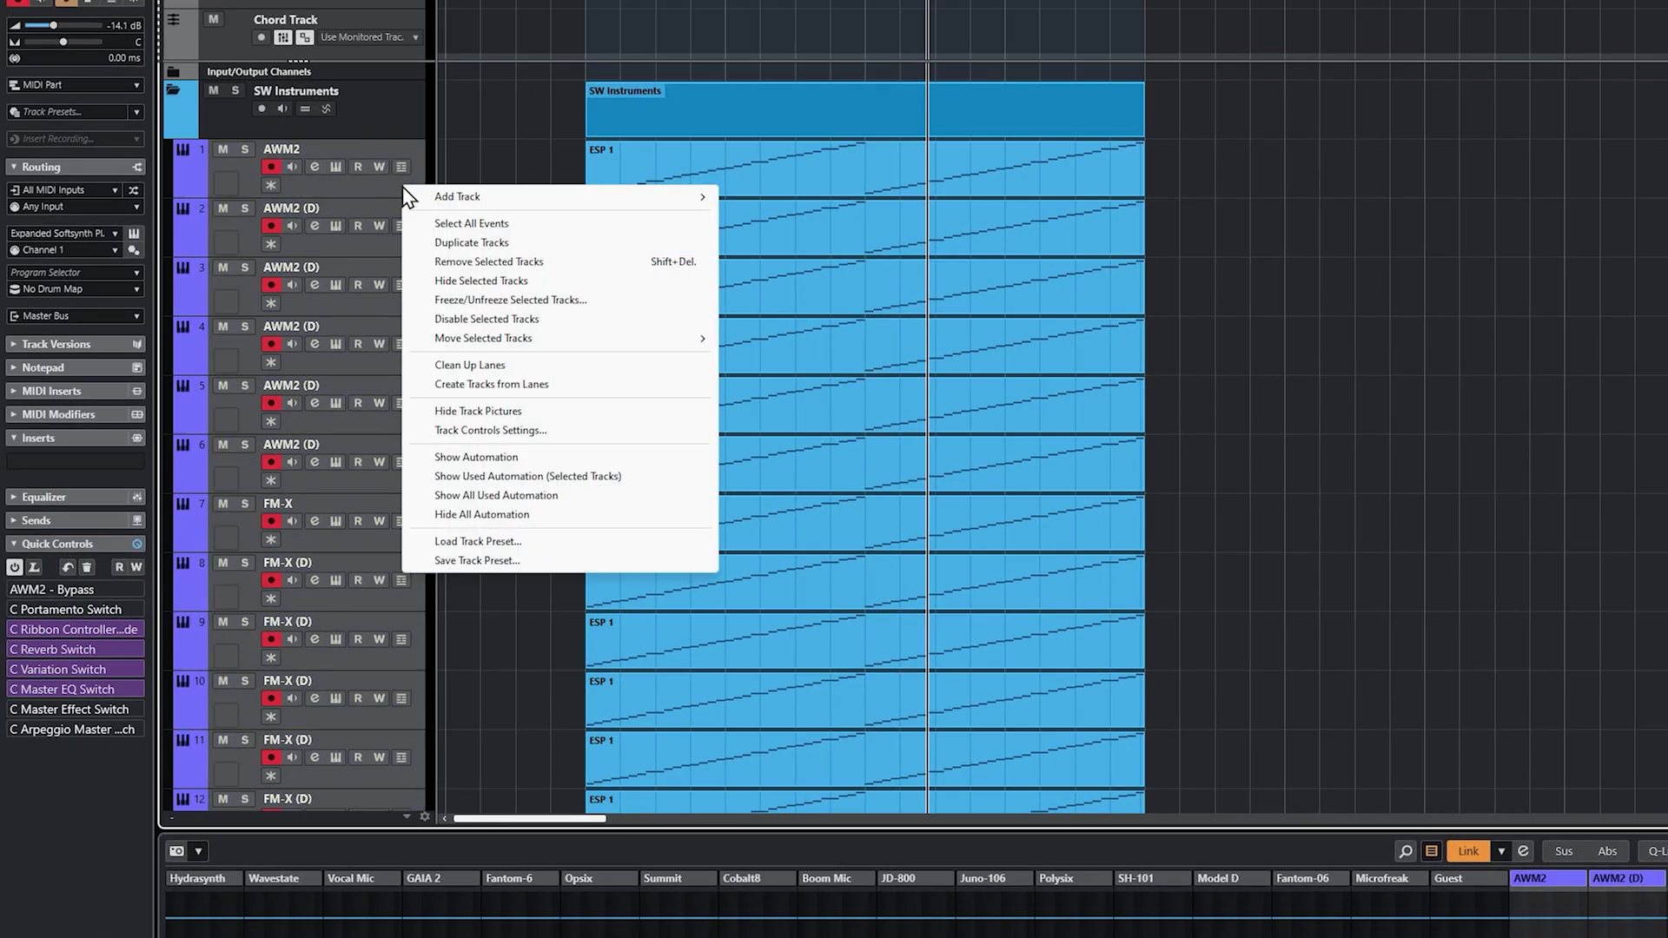
left_click(461, 243)
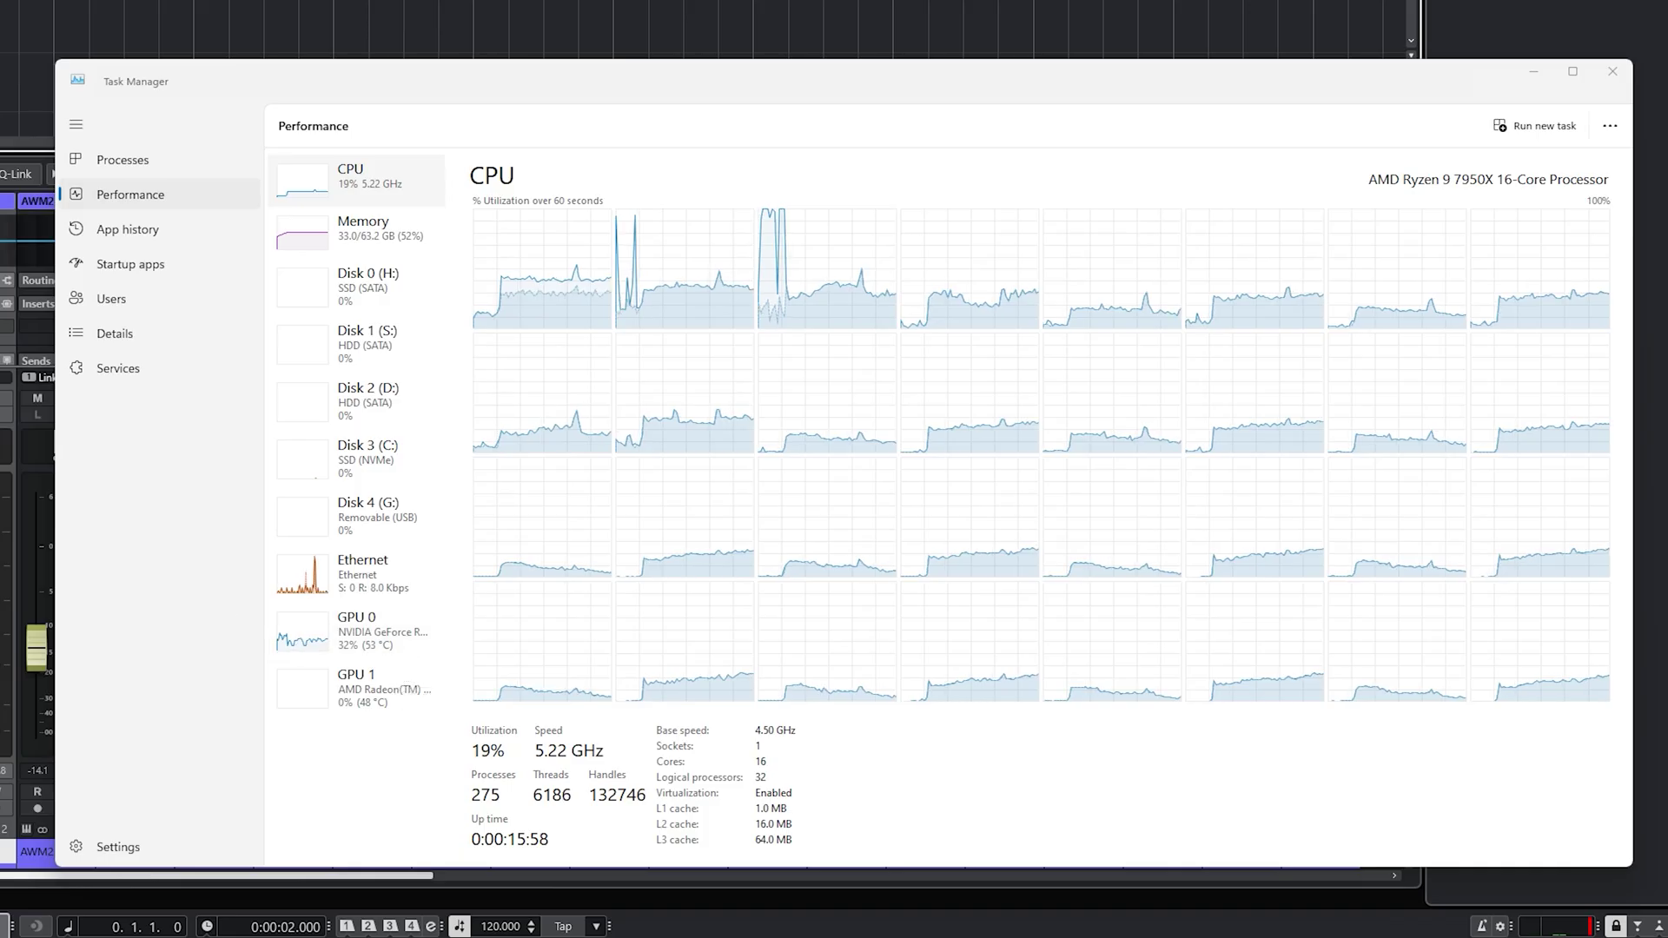
Play the thirty-six-track project to watch CPU and memory, then scroll the track list to the top.
key("space")
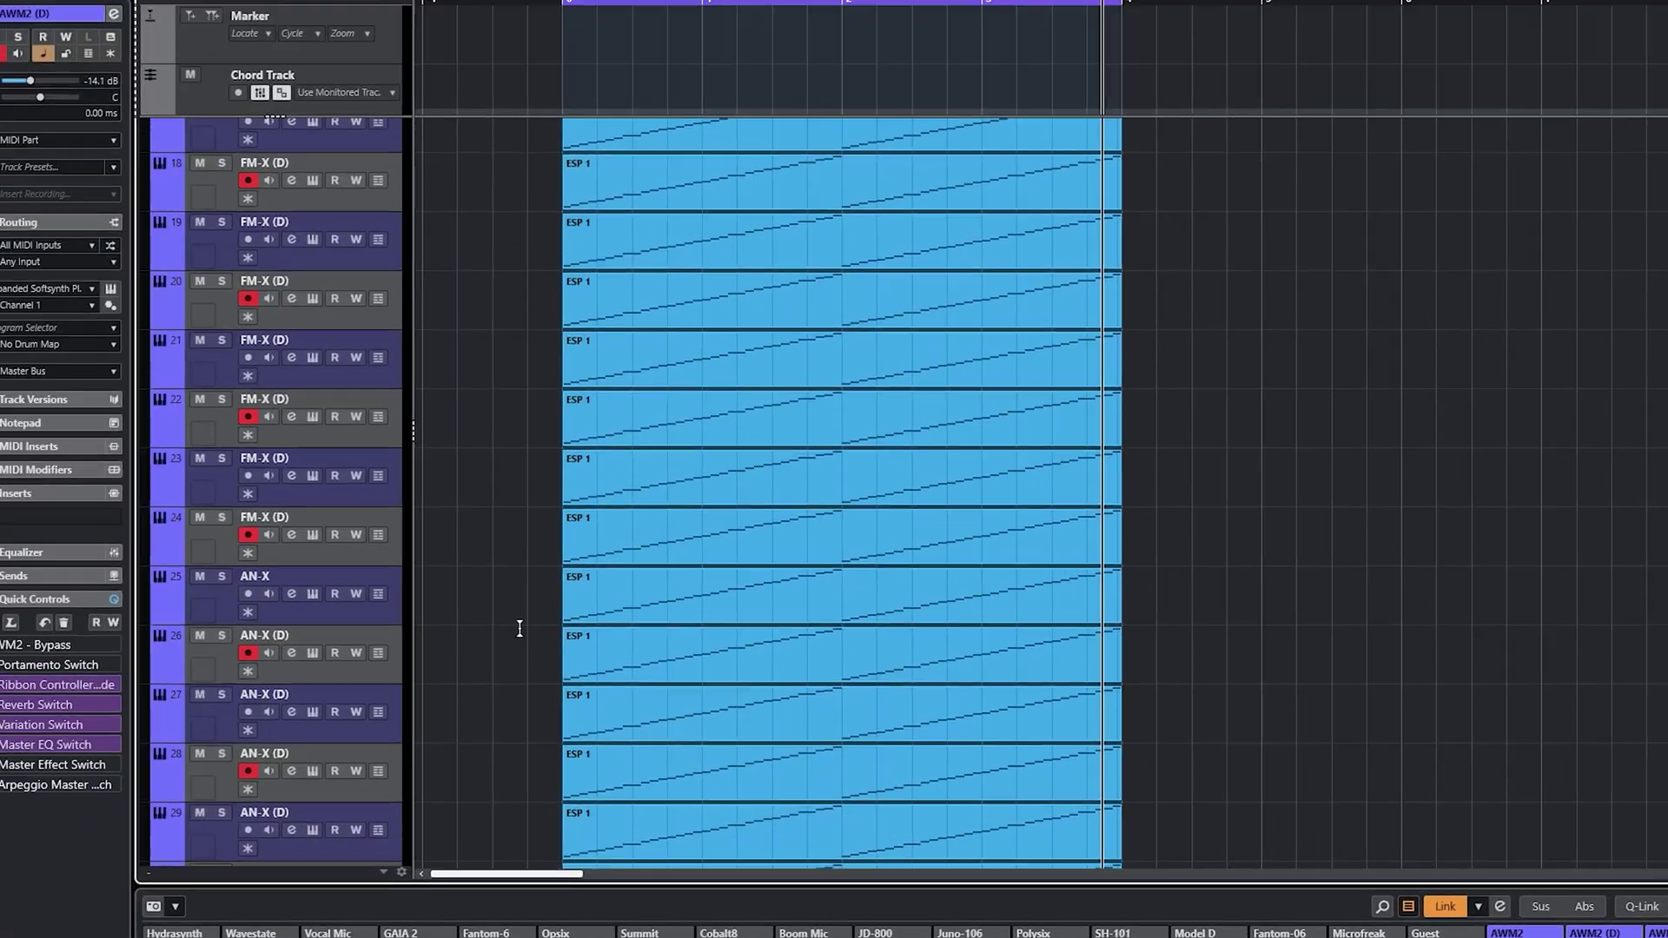
scroll(551, 644, "up", 10)
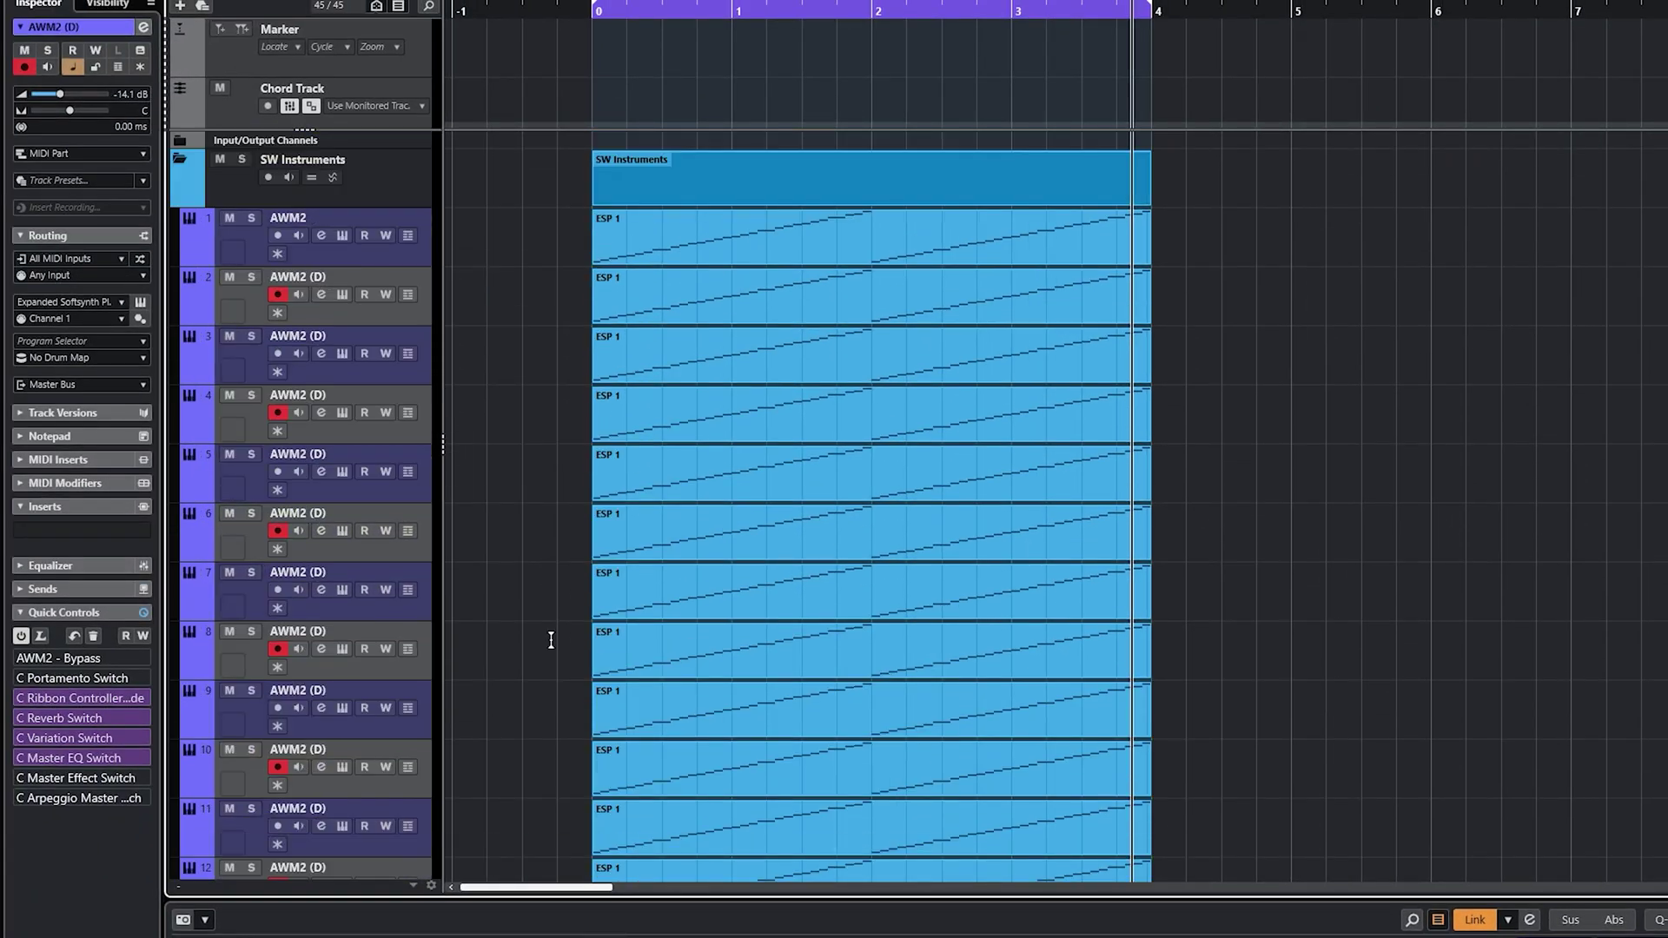
Select the three AN-X tracks and duplicate them until the track counter reads 54/54.
left_click(412, 255)
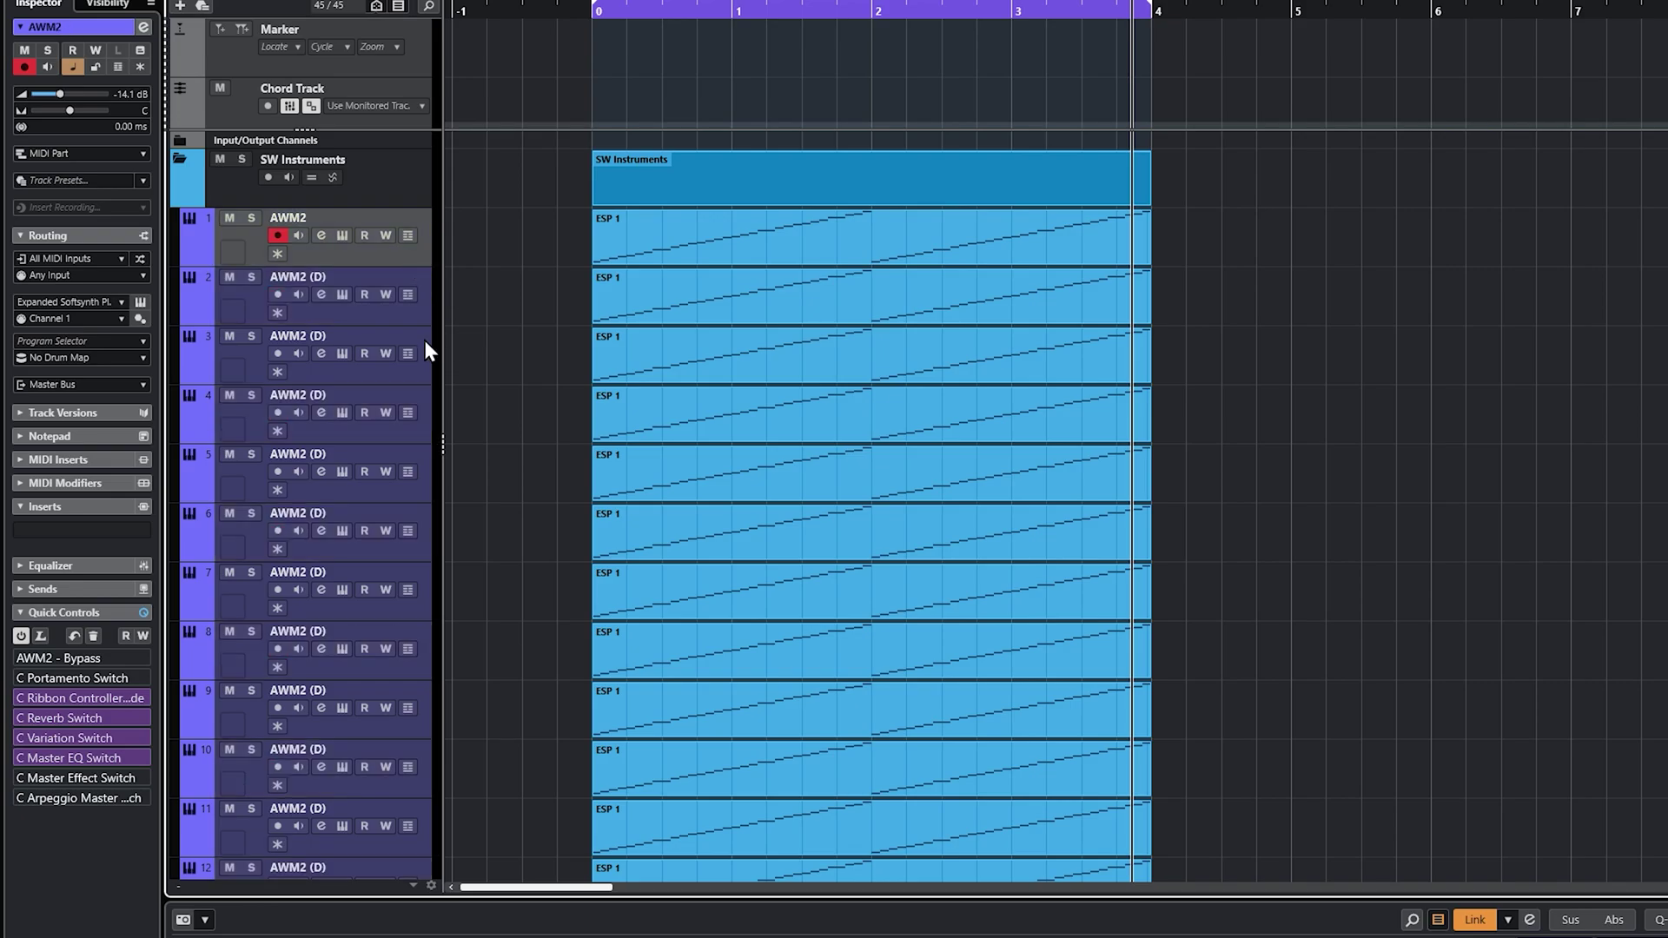
scroll(405, 566, "down", 10)
scroll(383, 241, "up", 3)
left_click(382, 452)
left_click(389, 596, "shift")
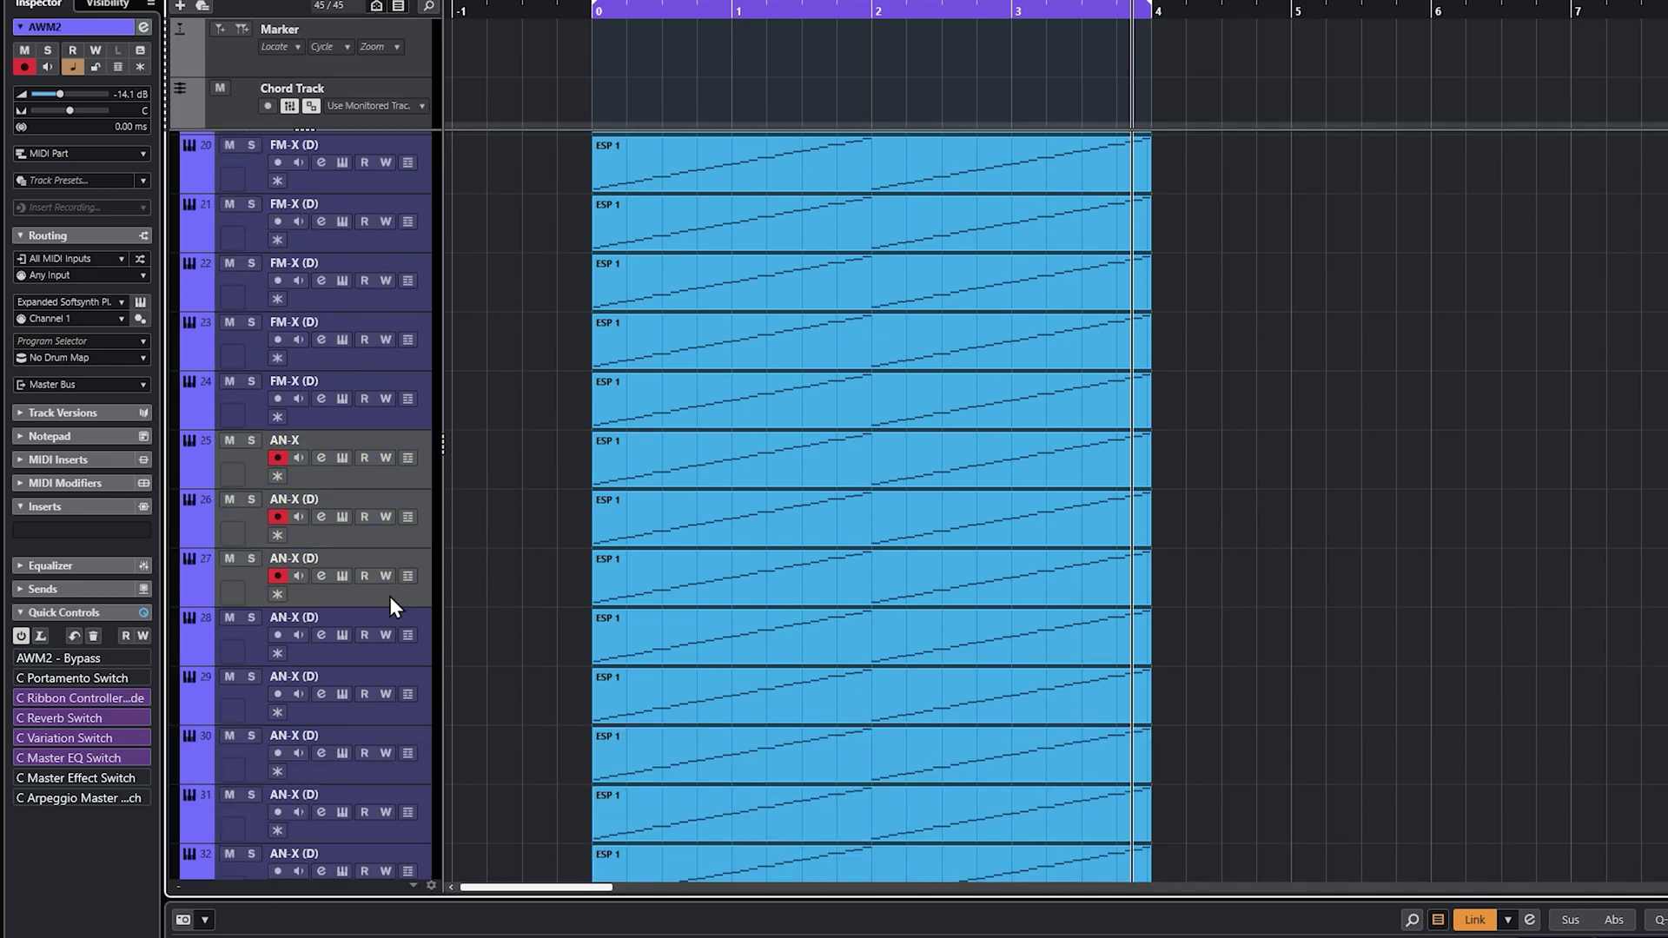
right_click(393, 596)
left_click(547, 472)
right_click(382, 592)
key("Escape")
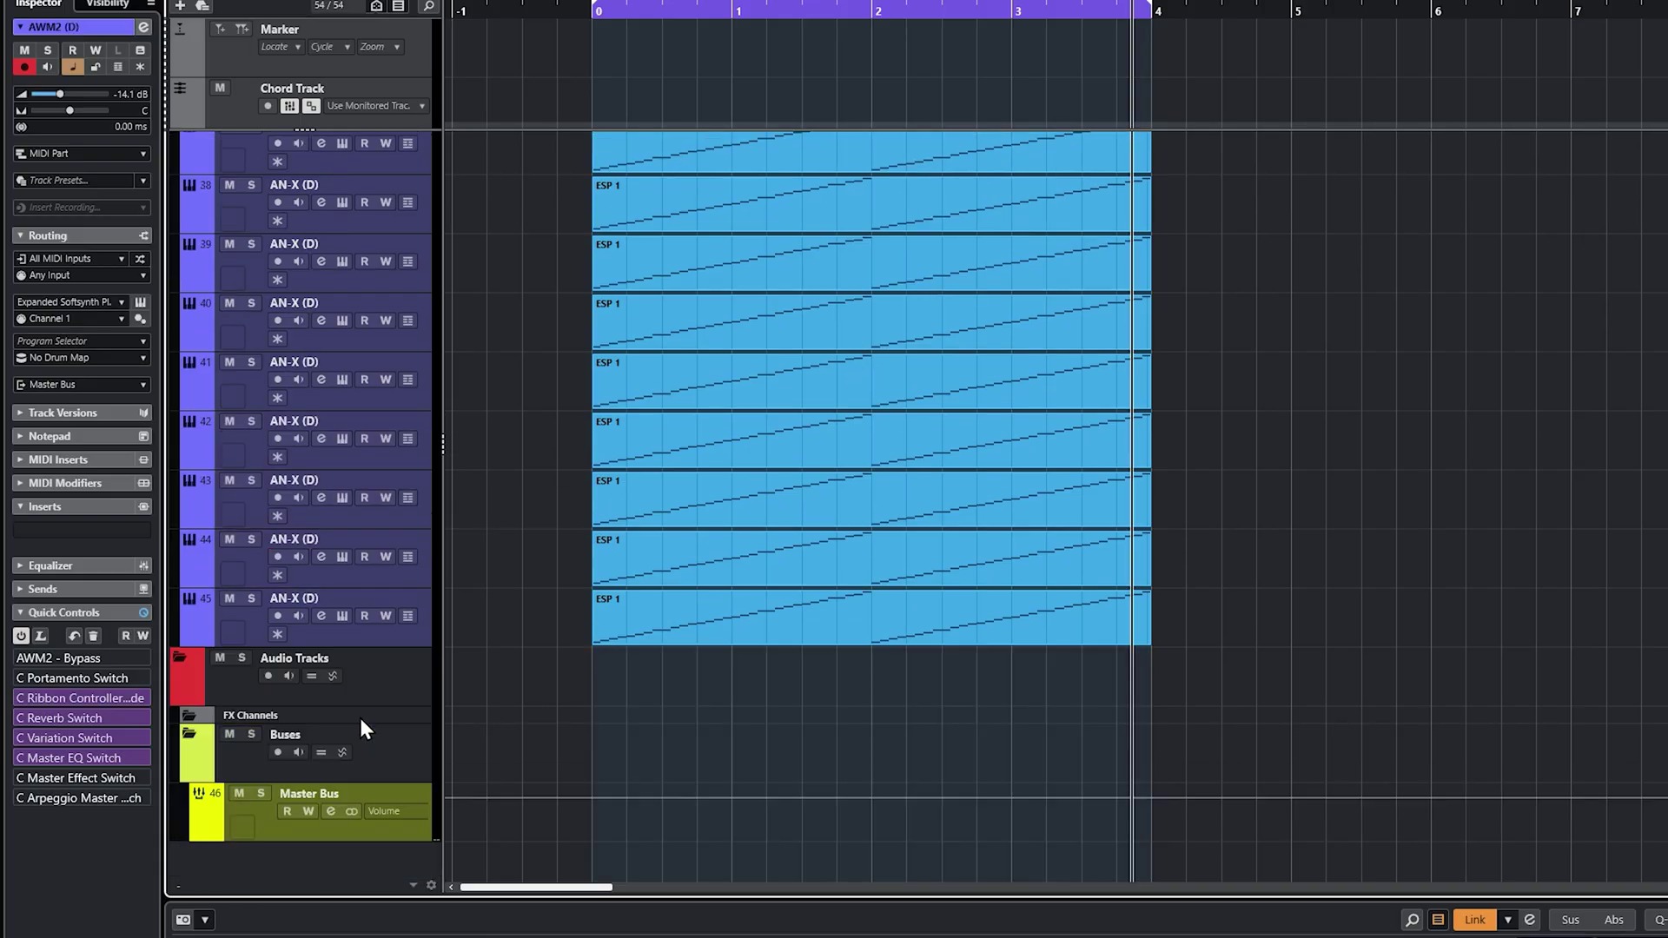
scroll(358, 716, "up", 2)
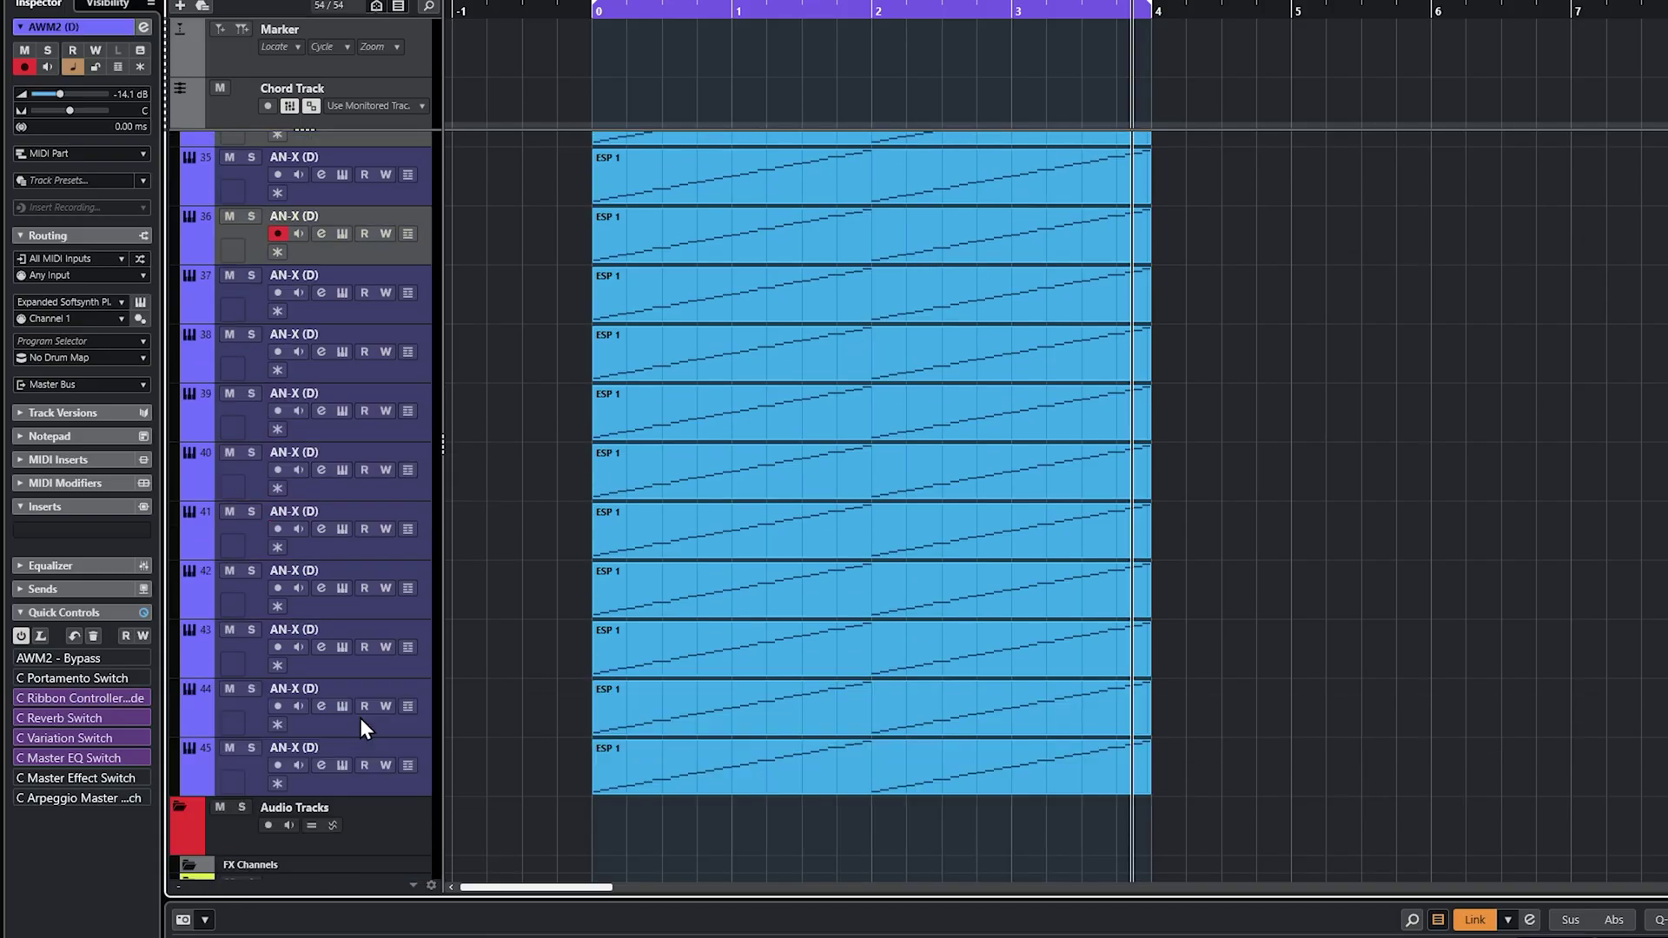
left_click(418, 787)
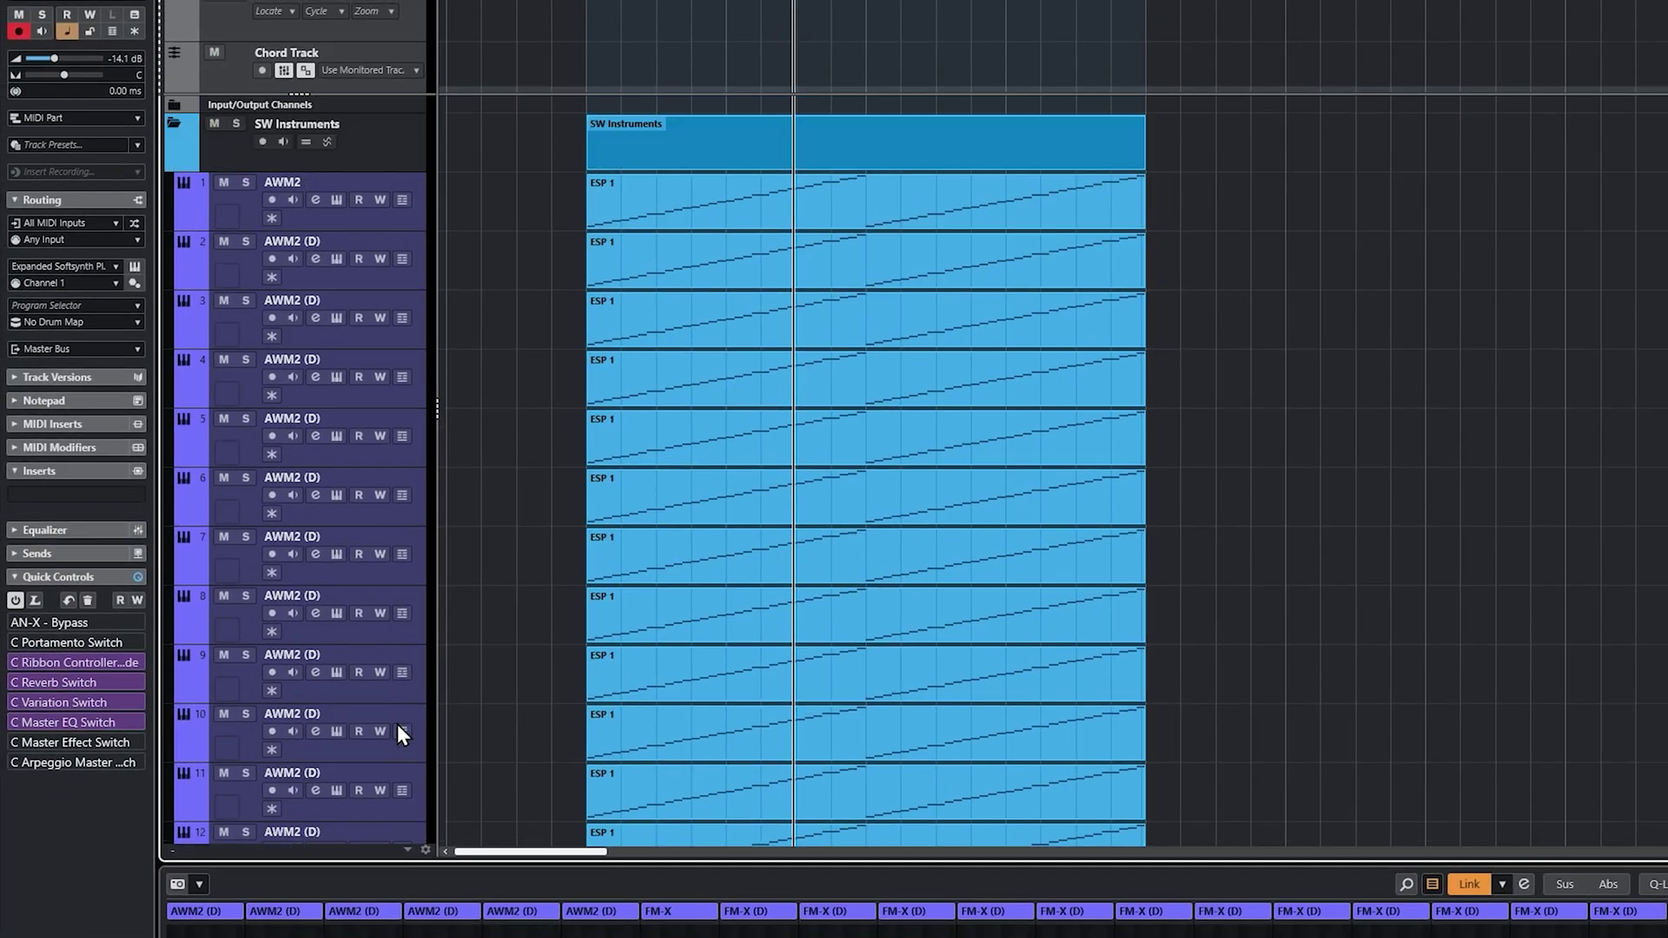
Select AWM2 tracks 1–3 and FM-X tracks 16–18 together.
left_click(336, 221)
left_click(358, 274, "shift")
left_click(348, 326, "shift")
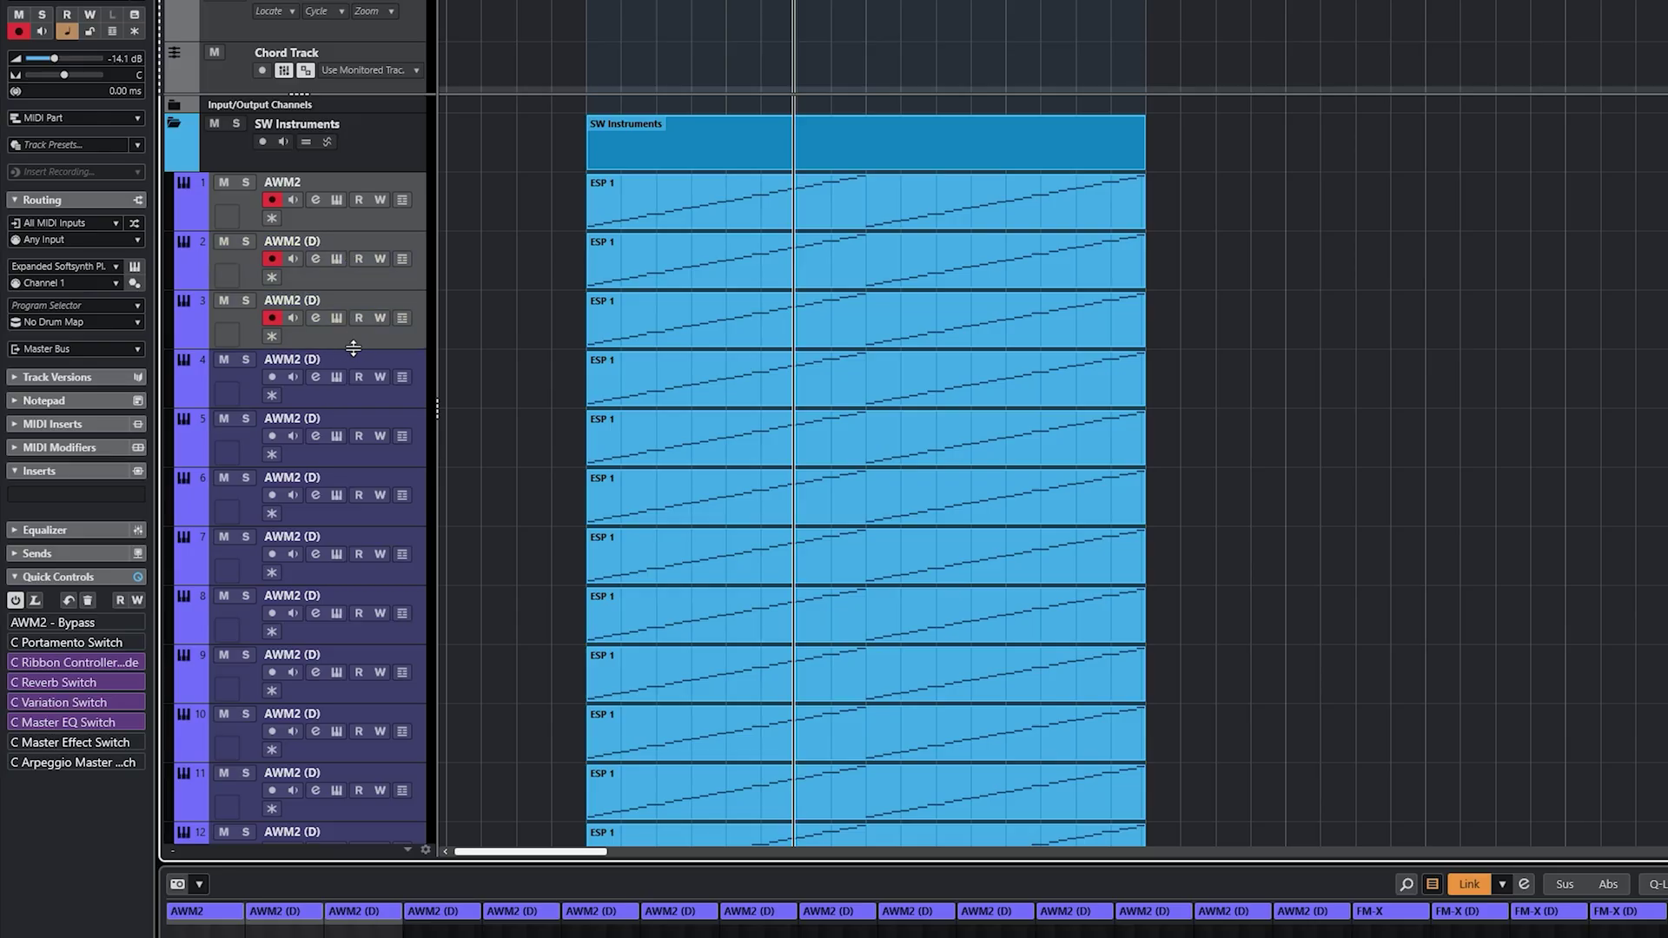
scroll(372, 602, "down", 5)
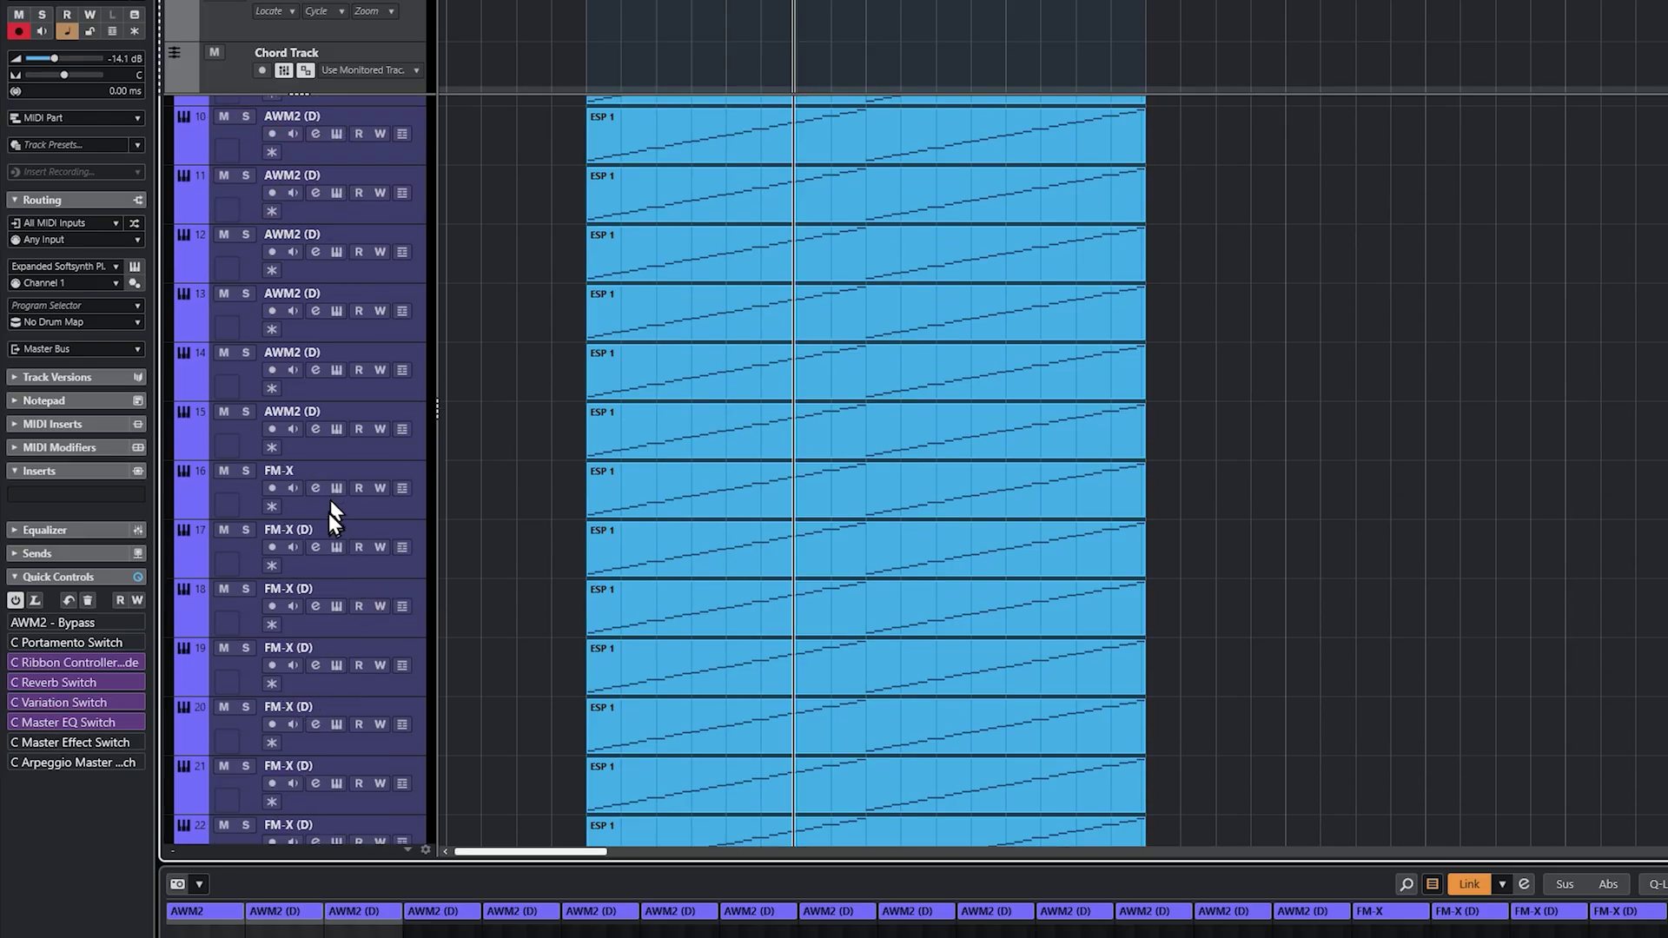
left_click(330, 512)
left_click(330, 571, "shift")
left_click(337, 627, "shift")
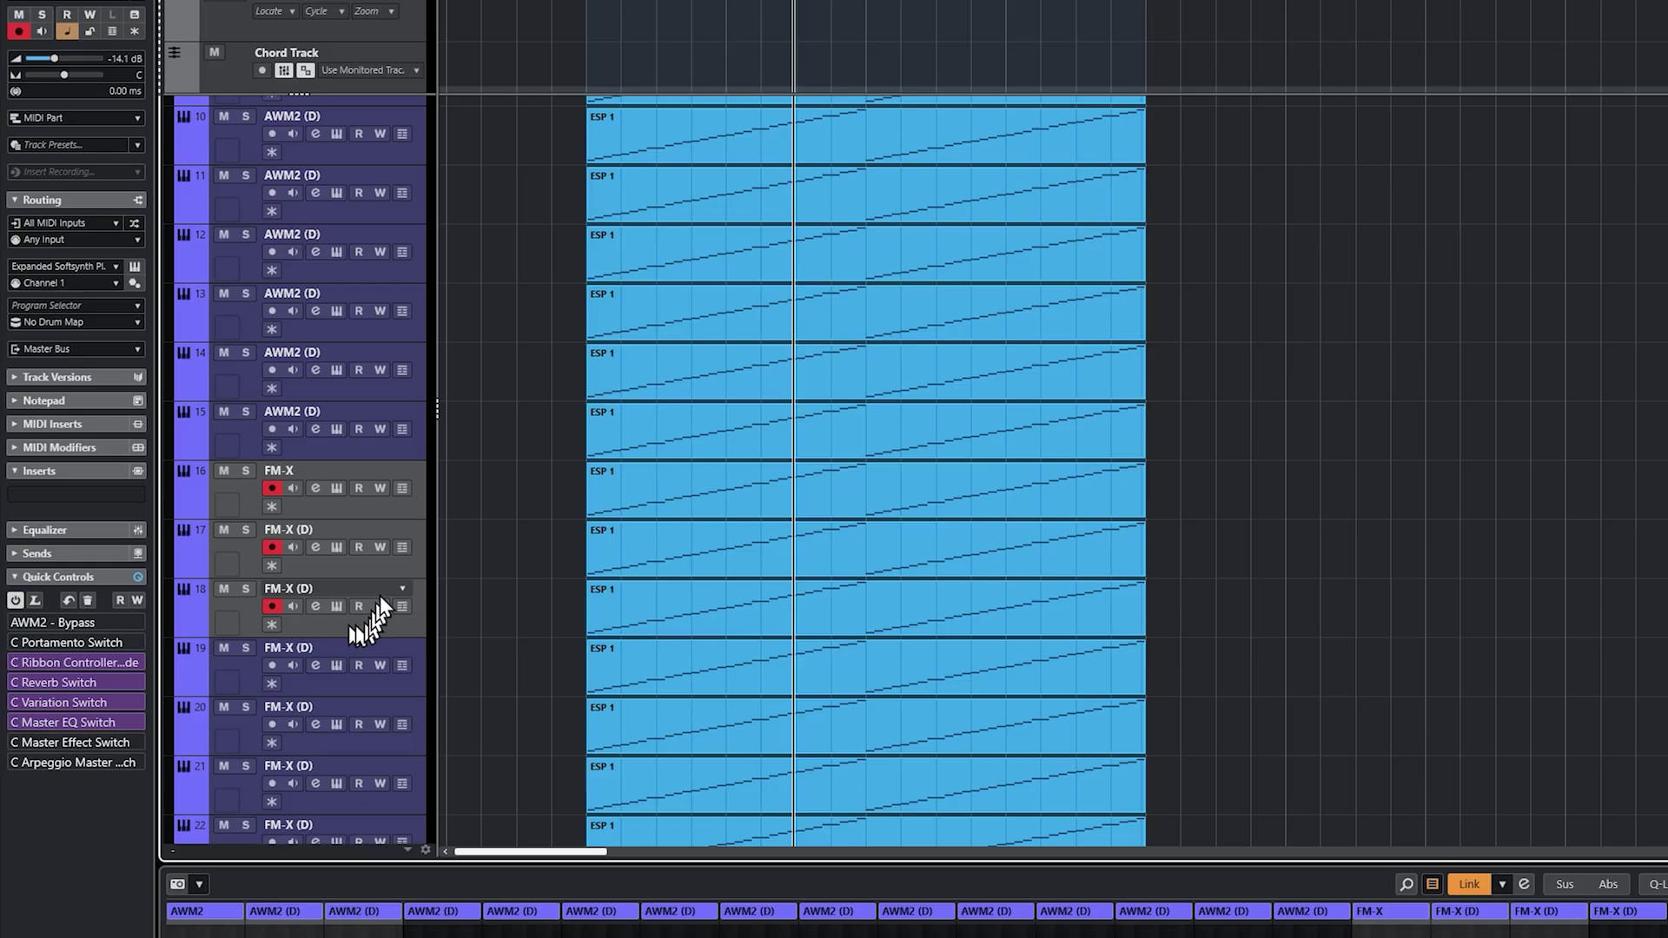
scroll(379, 593, "down", 8)
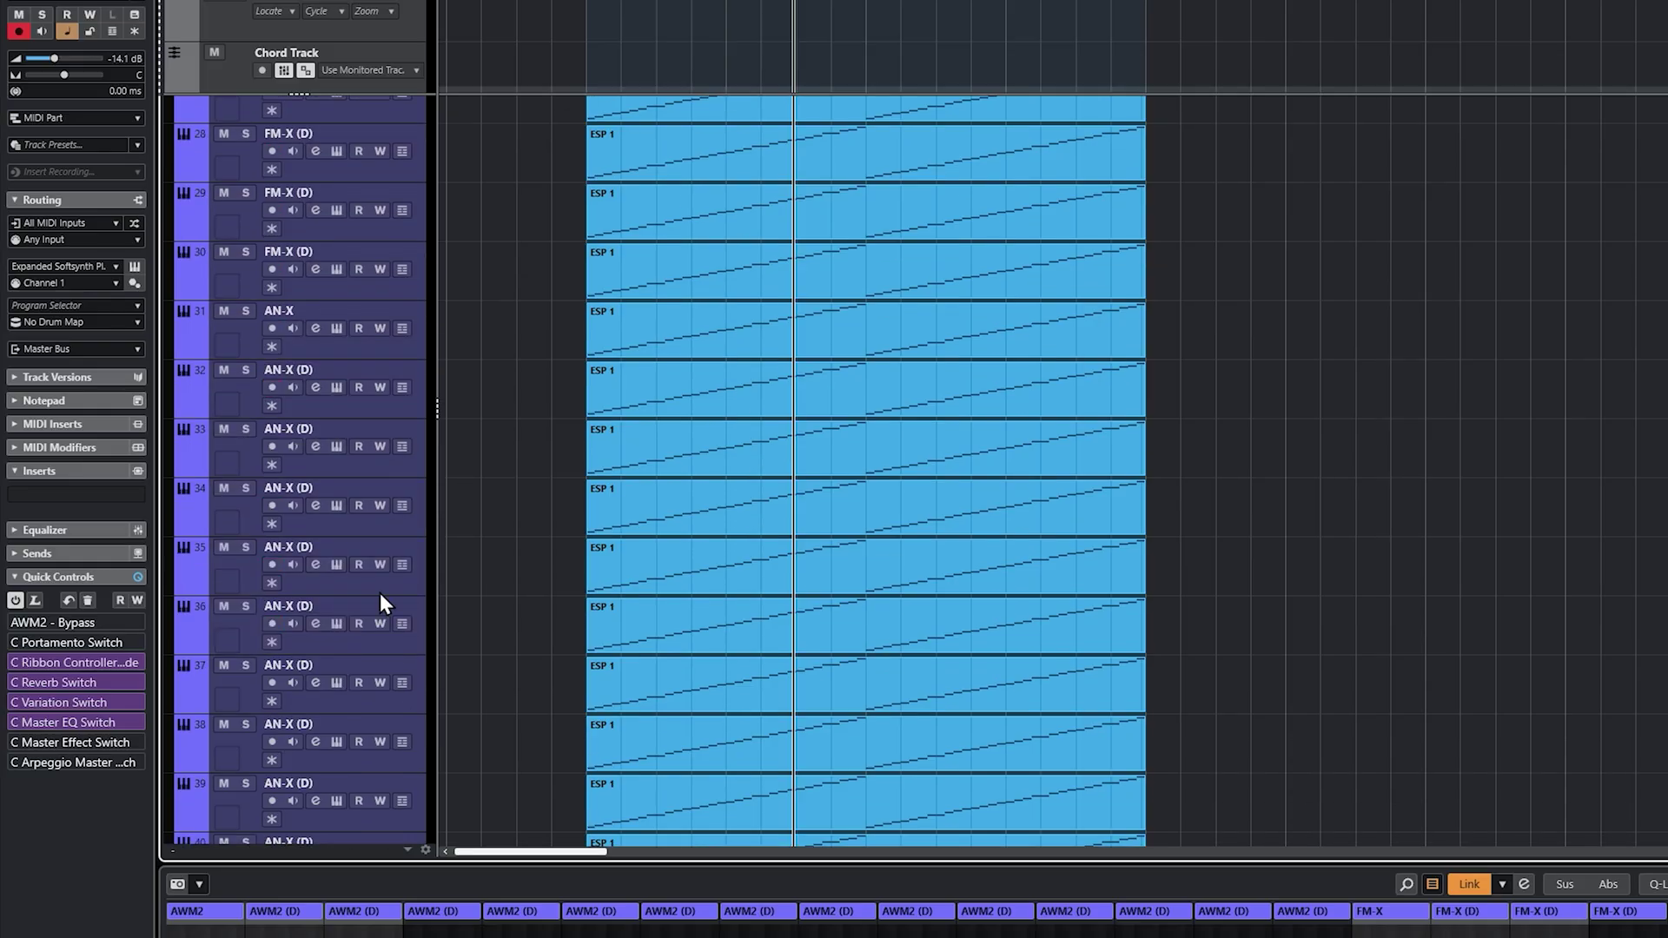
Add AN-X tracks 31–33 to the selection and close the track context menu unchanged.
left_click(335, 347)
left_click(348, 411, "shift")
left_click(346, 461, "shift")
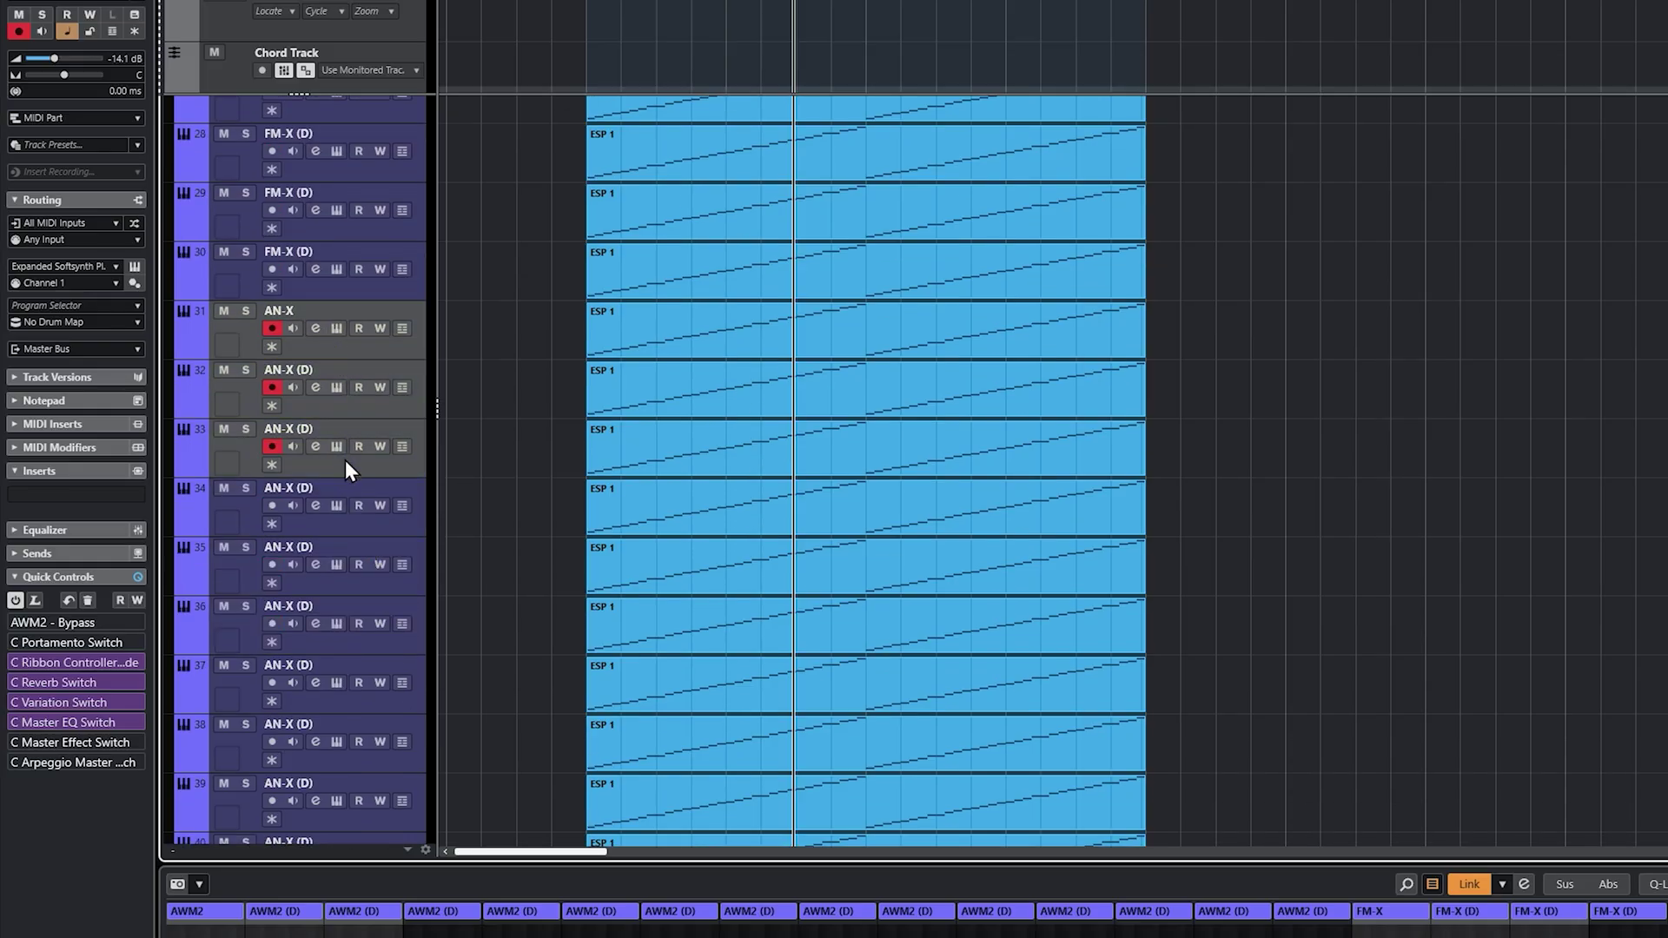
right_click(352, 462)
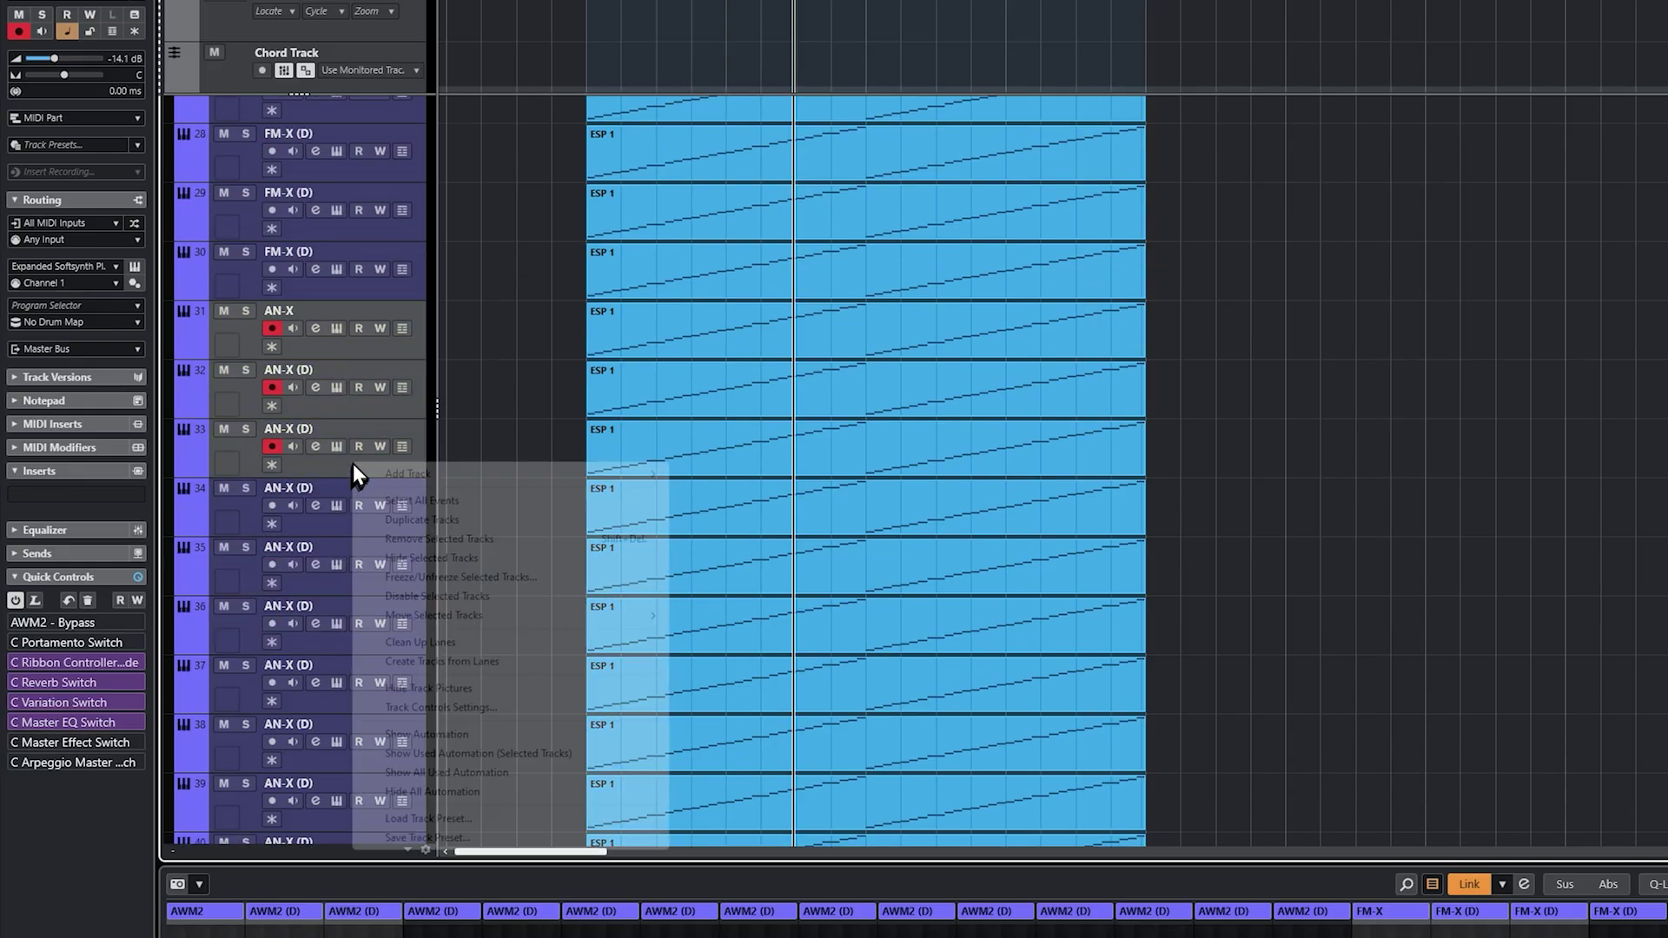
left_click(415, 522)
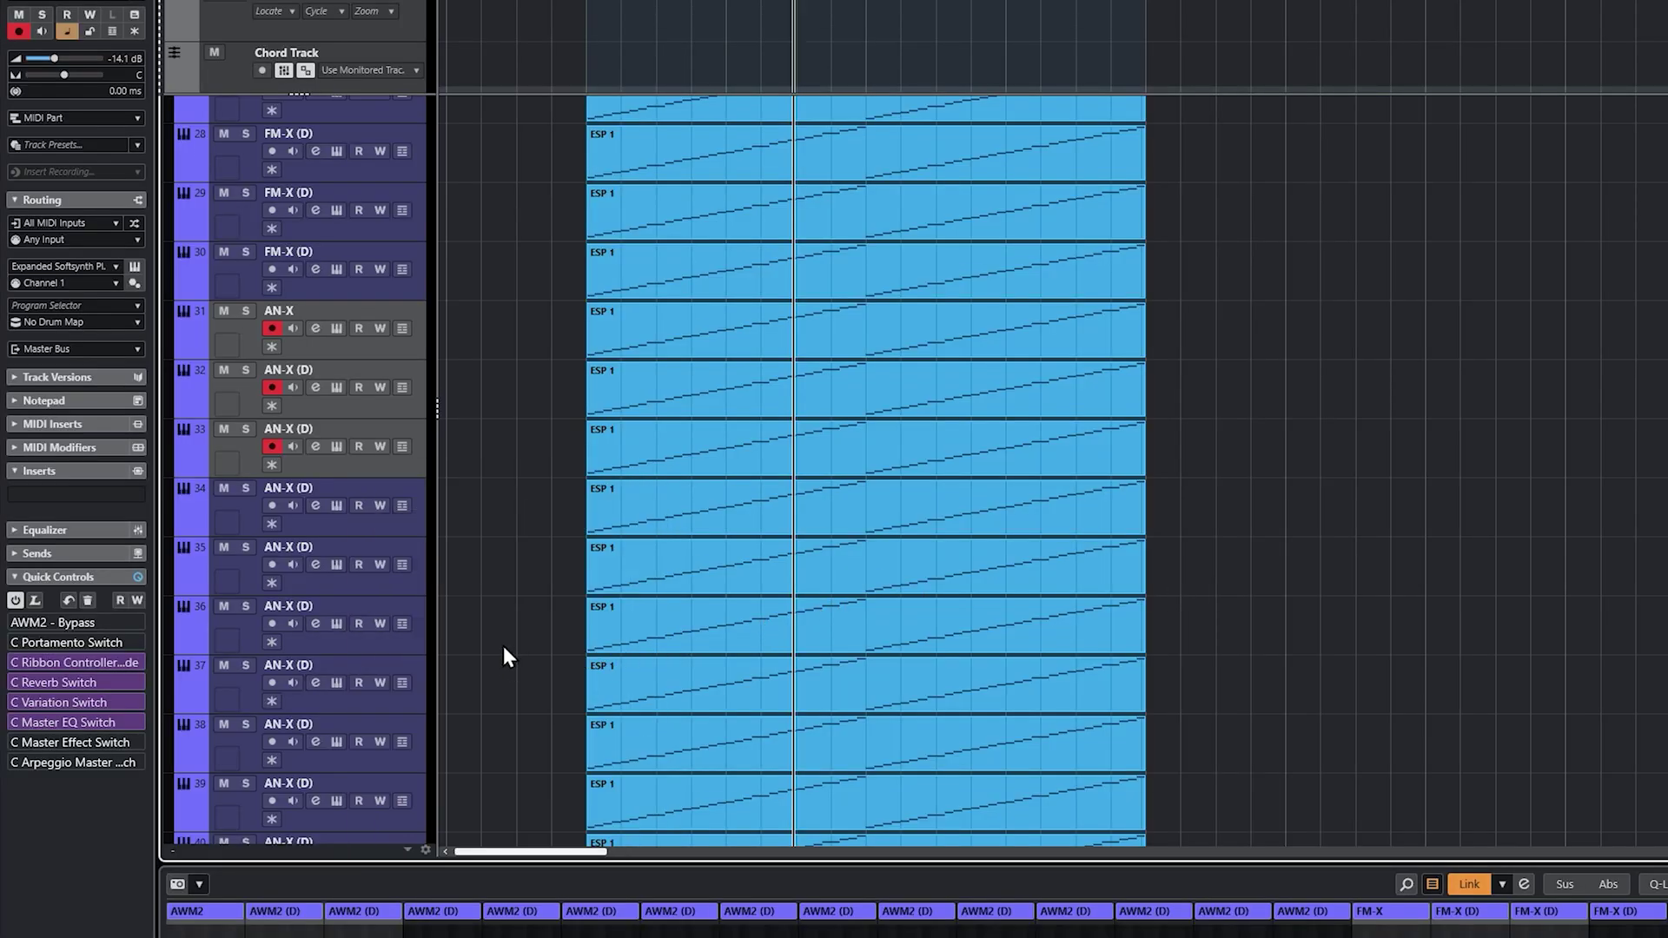
Select track 54 and the ESP 1 part on track 46, returning the cursor to the start.
scroll(384, 688, "down", 5)
scroll(384, 688, "down", 4)
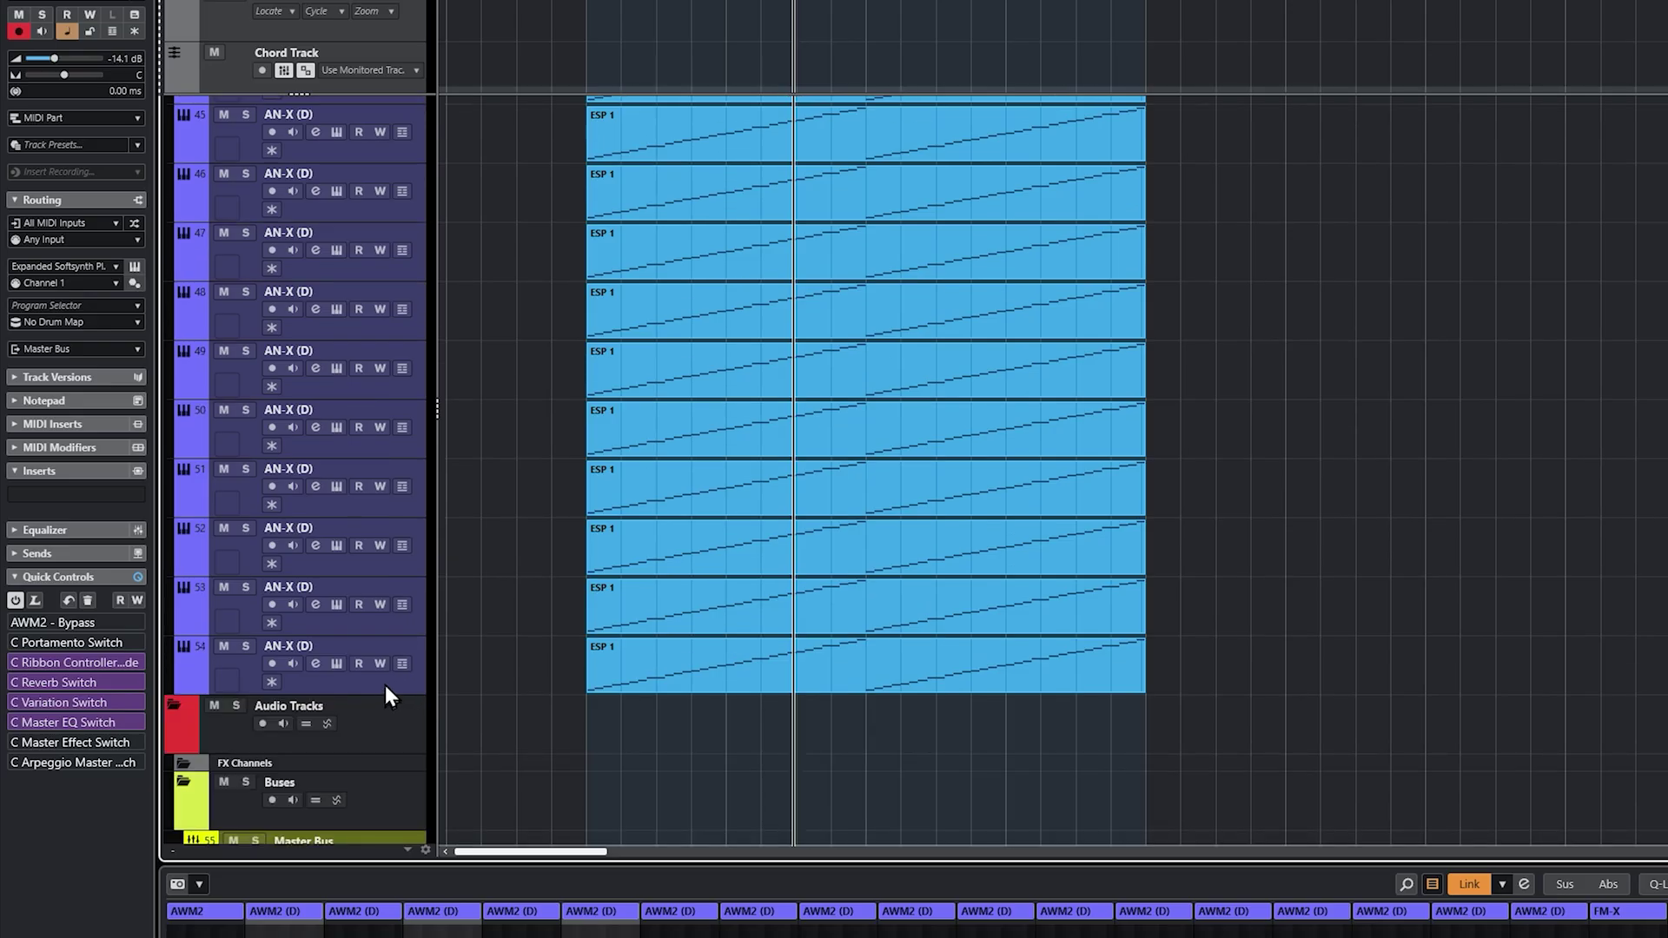
left_click(384, 685)
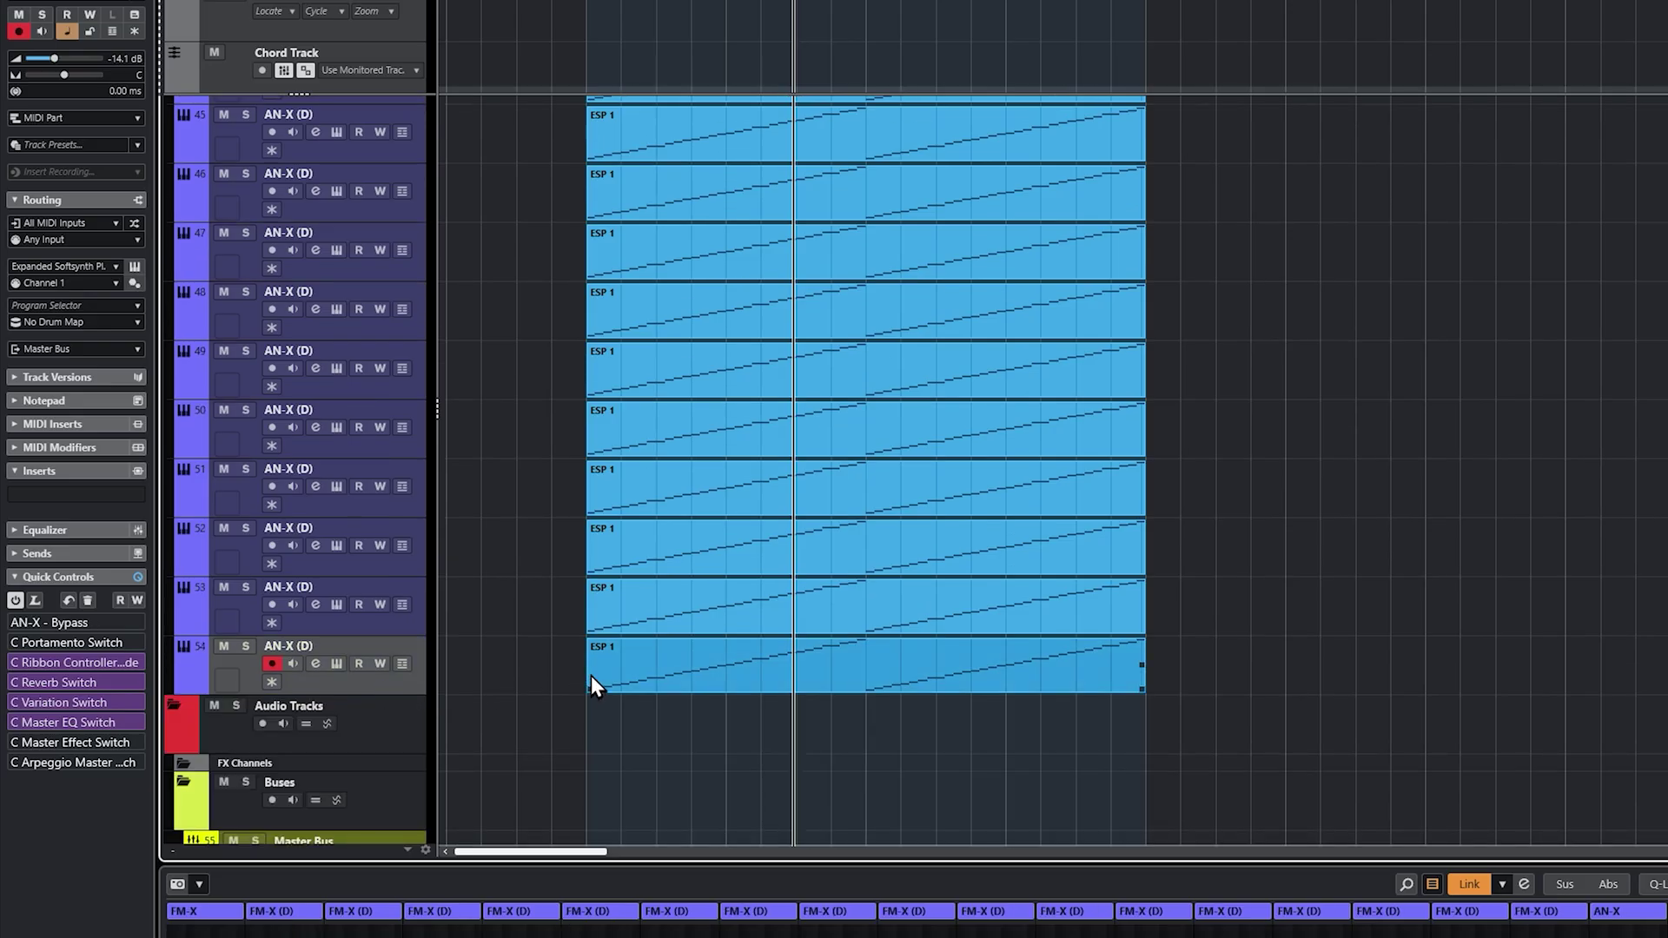
left_click(591, 217)
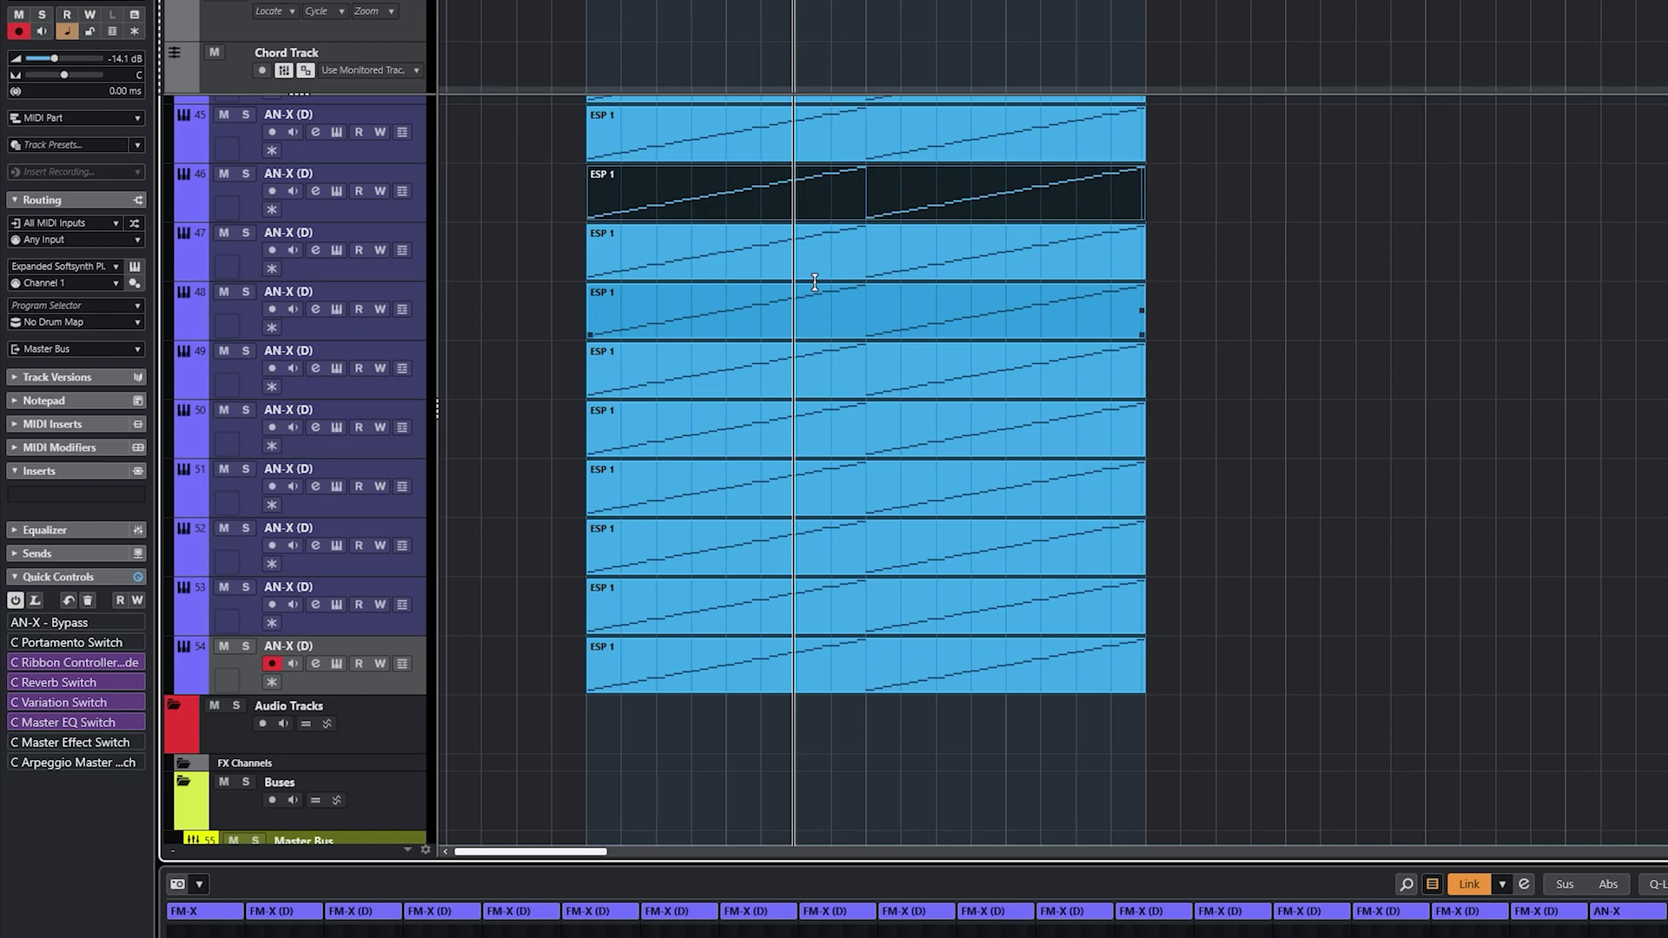
key("space")
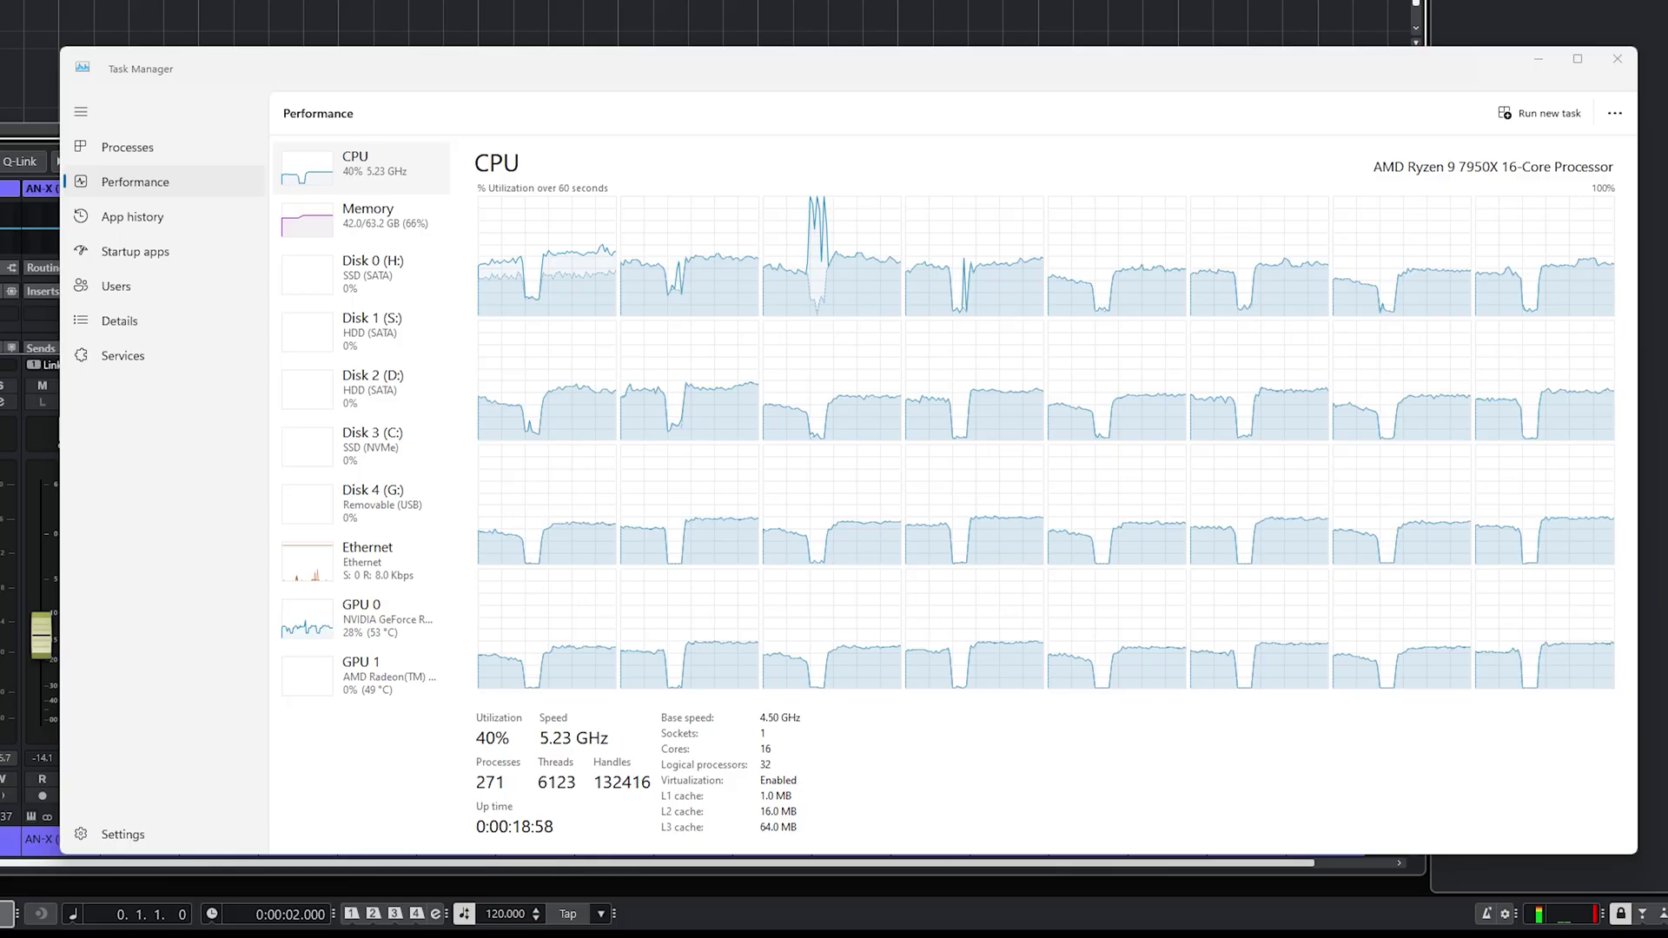
Start playback of the 54-track project while CPU load climbs to about 84%.
key("space")
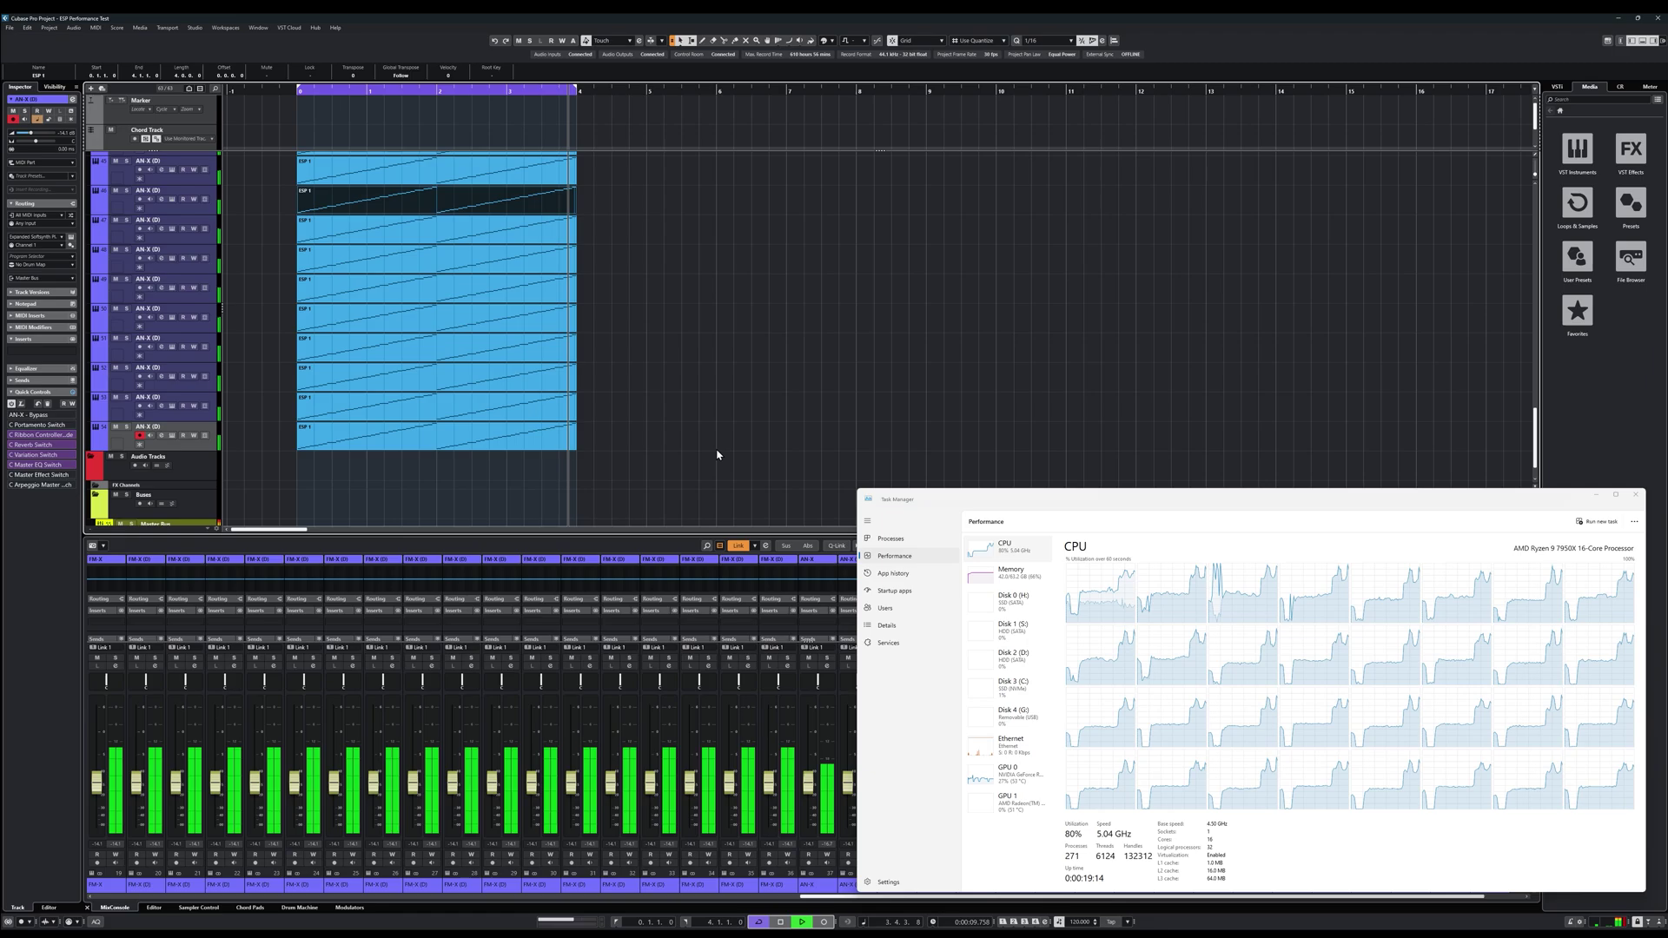
Stop playback, place the cursor at bar 2 on the ruler, play briefly and stop again.
key("space")
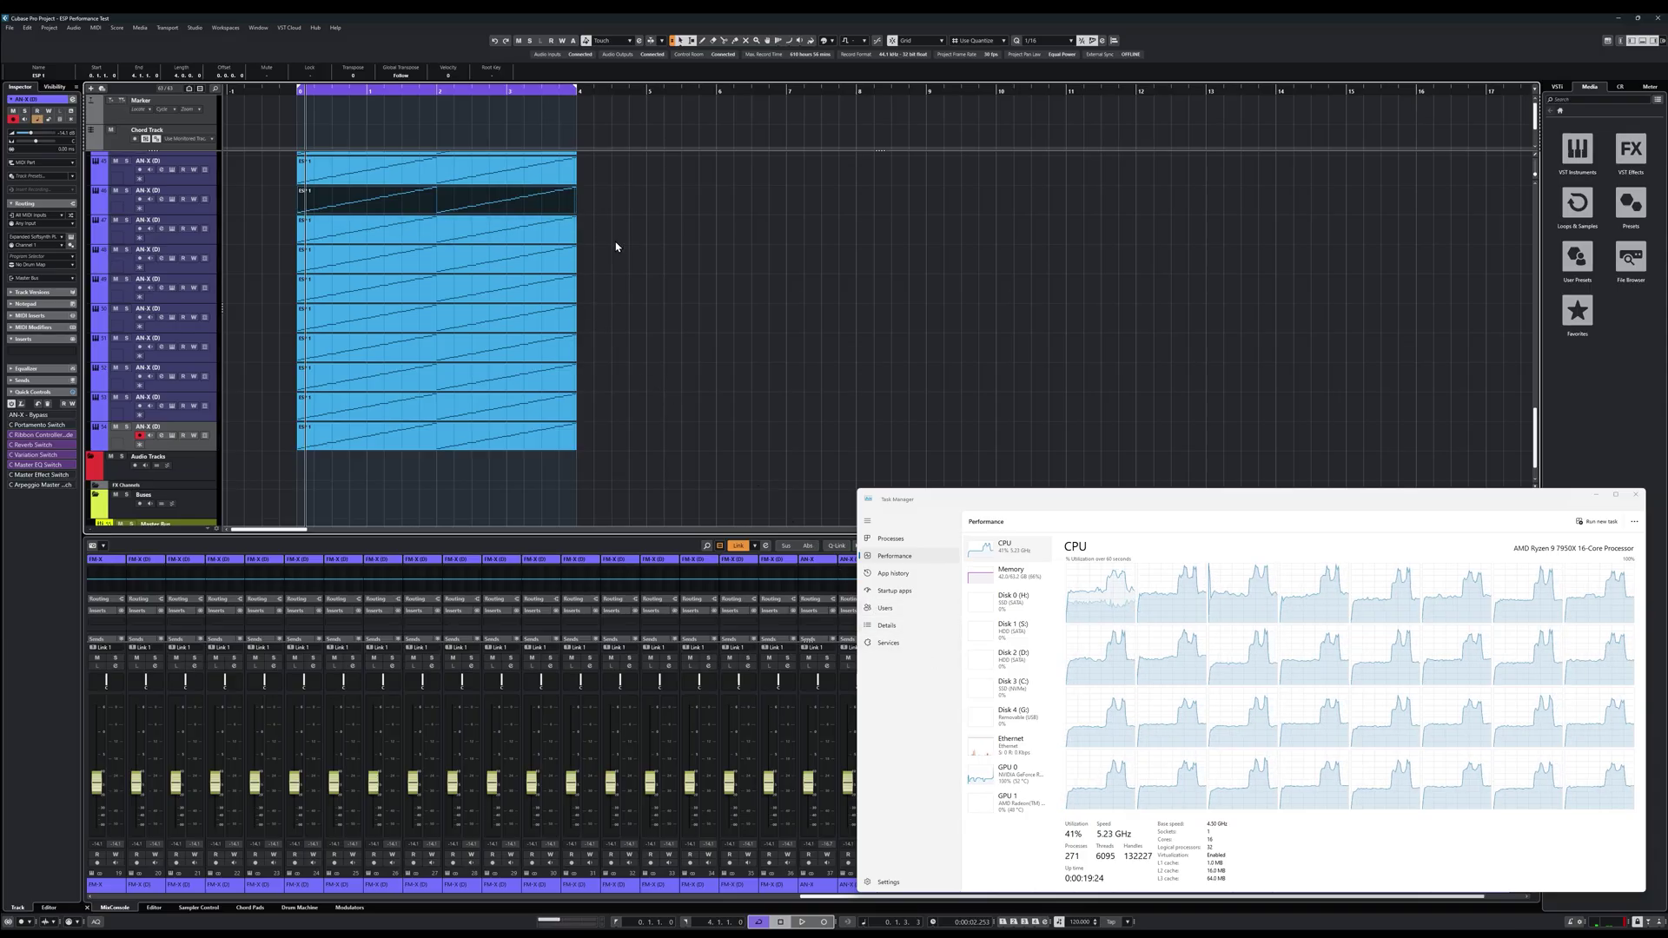
left_click(438, 90)
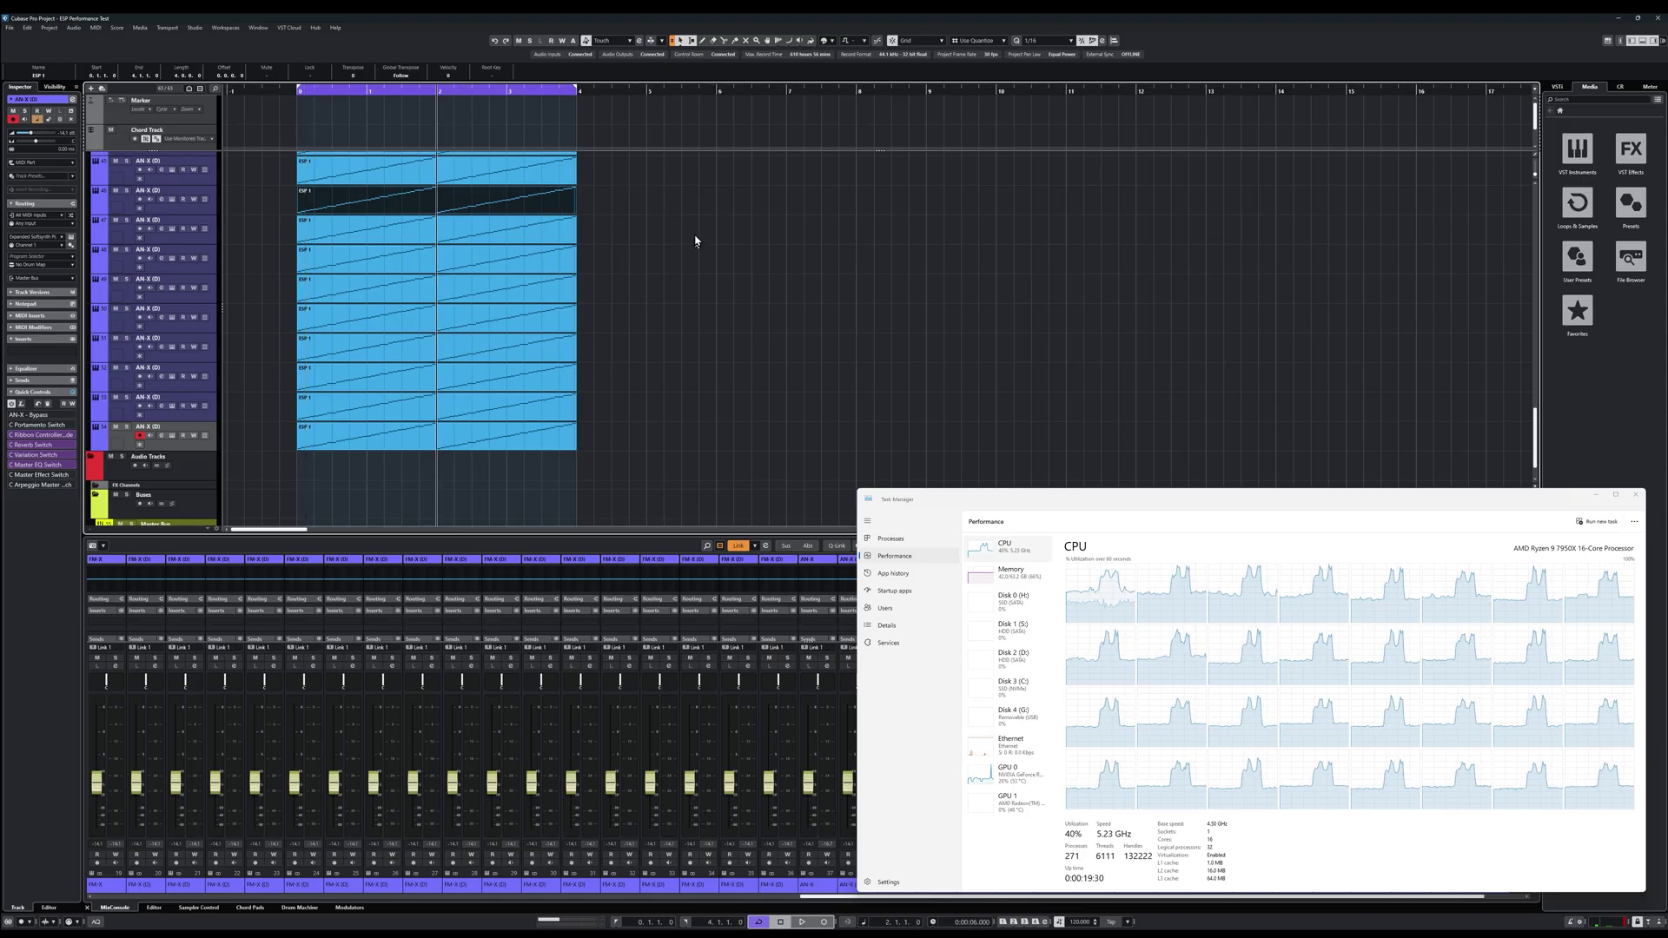
key("space")
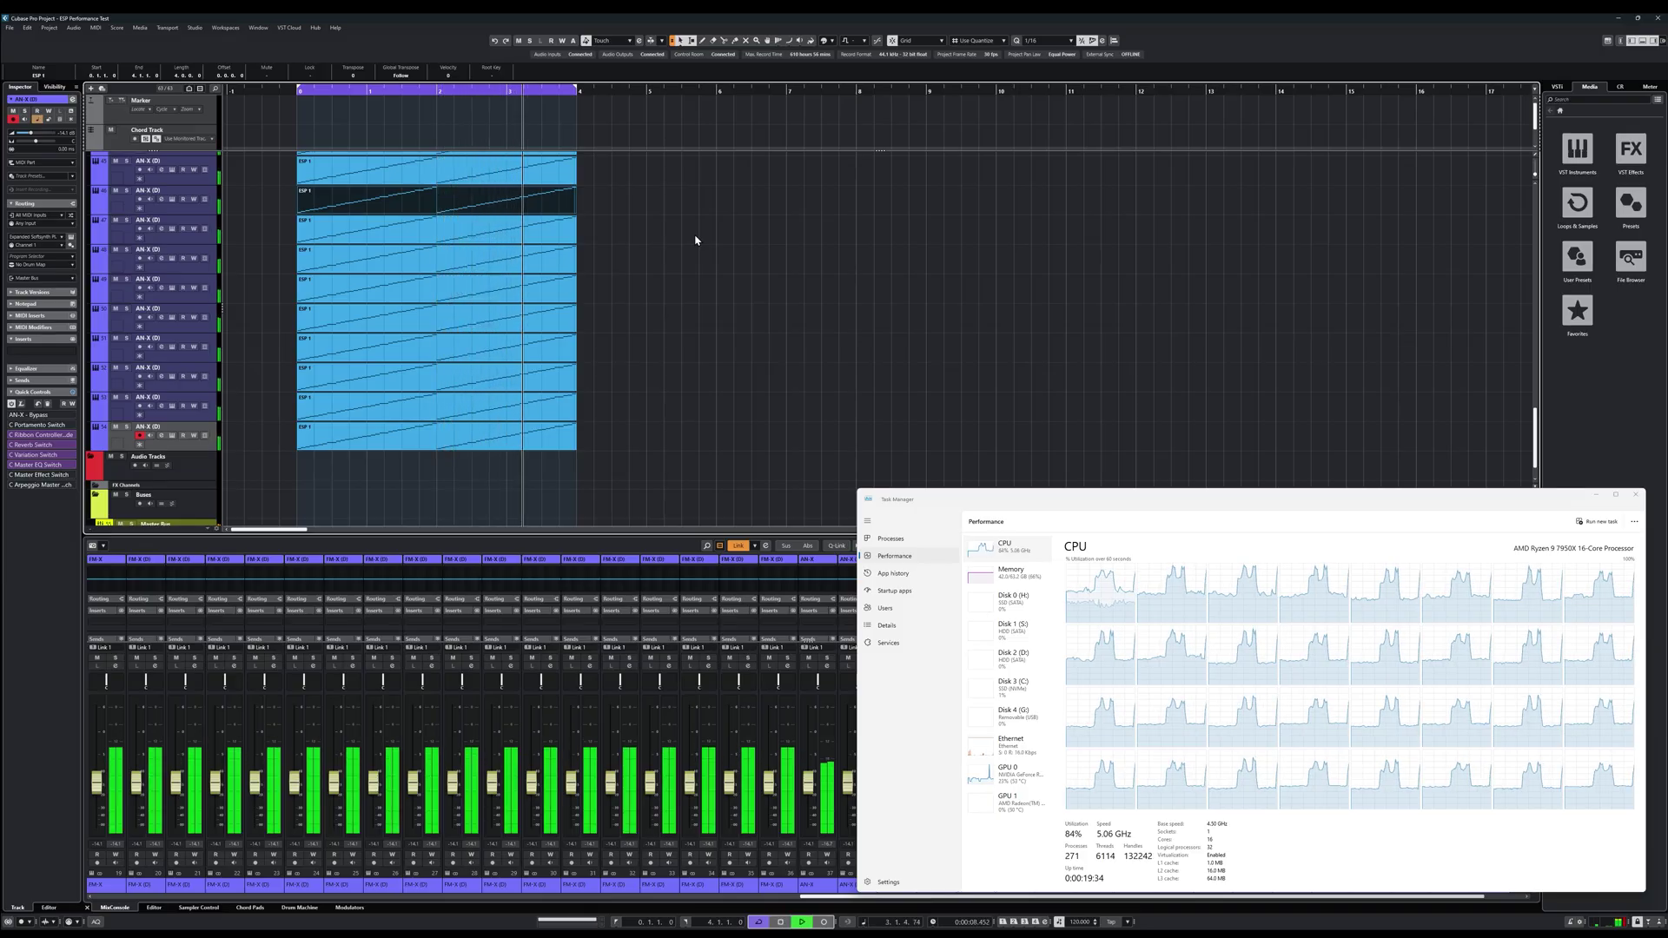
key("space")
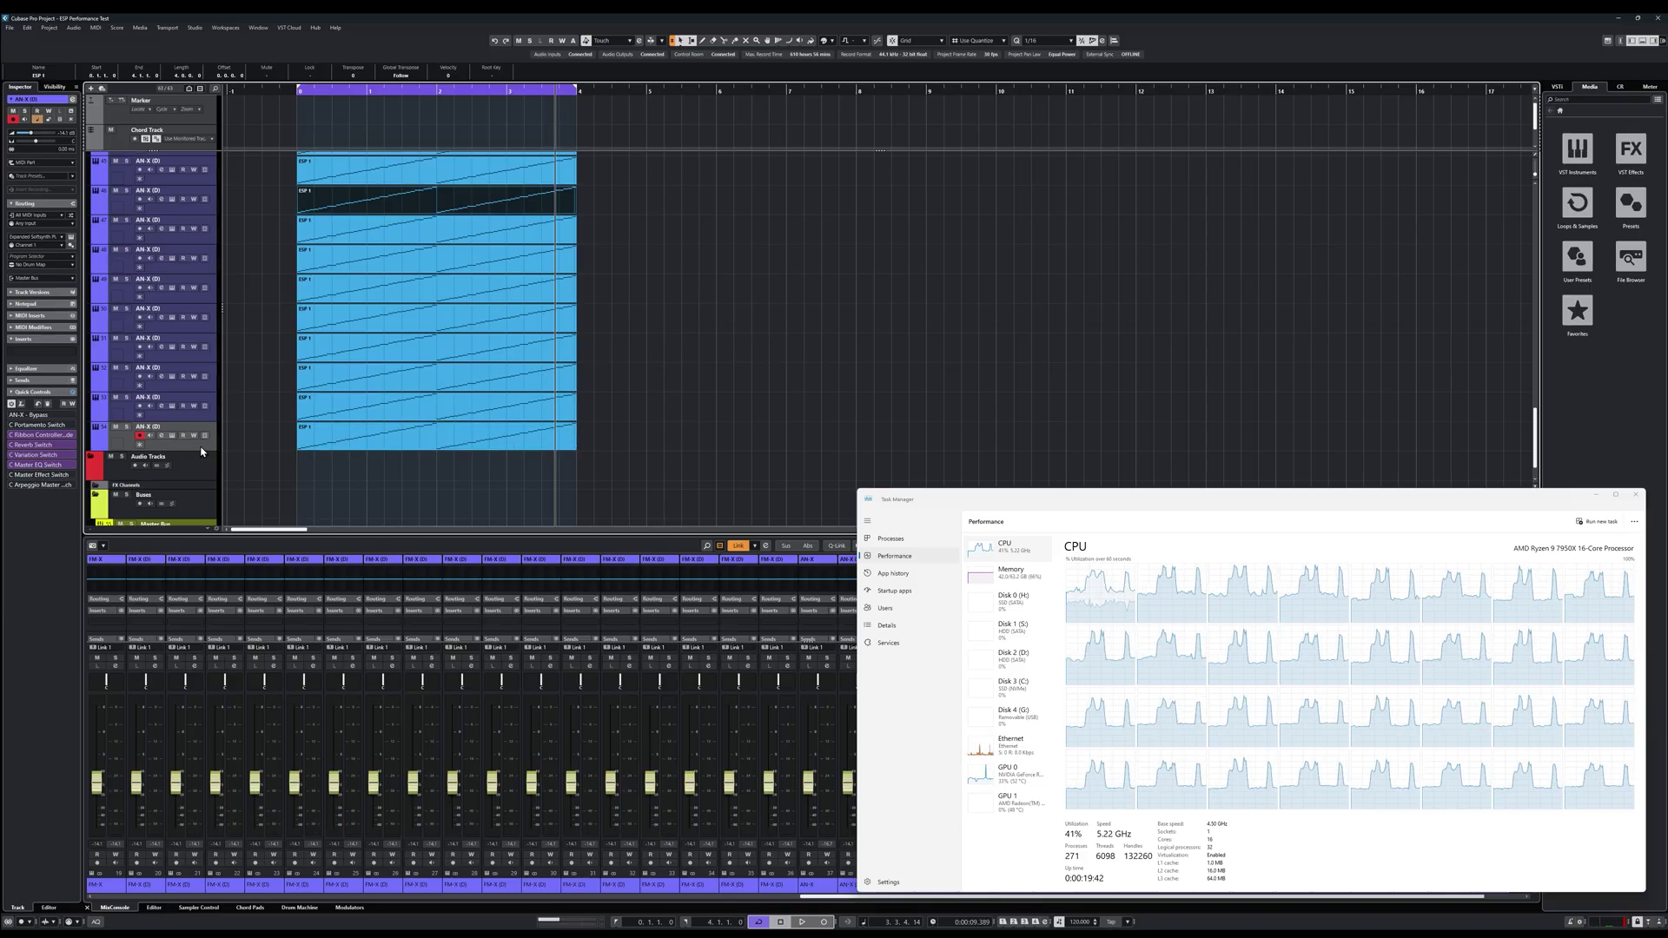
scroll(202, 448, "up", 10)
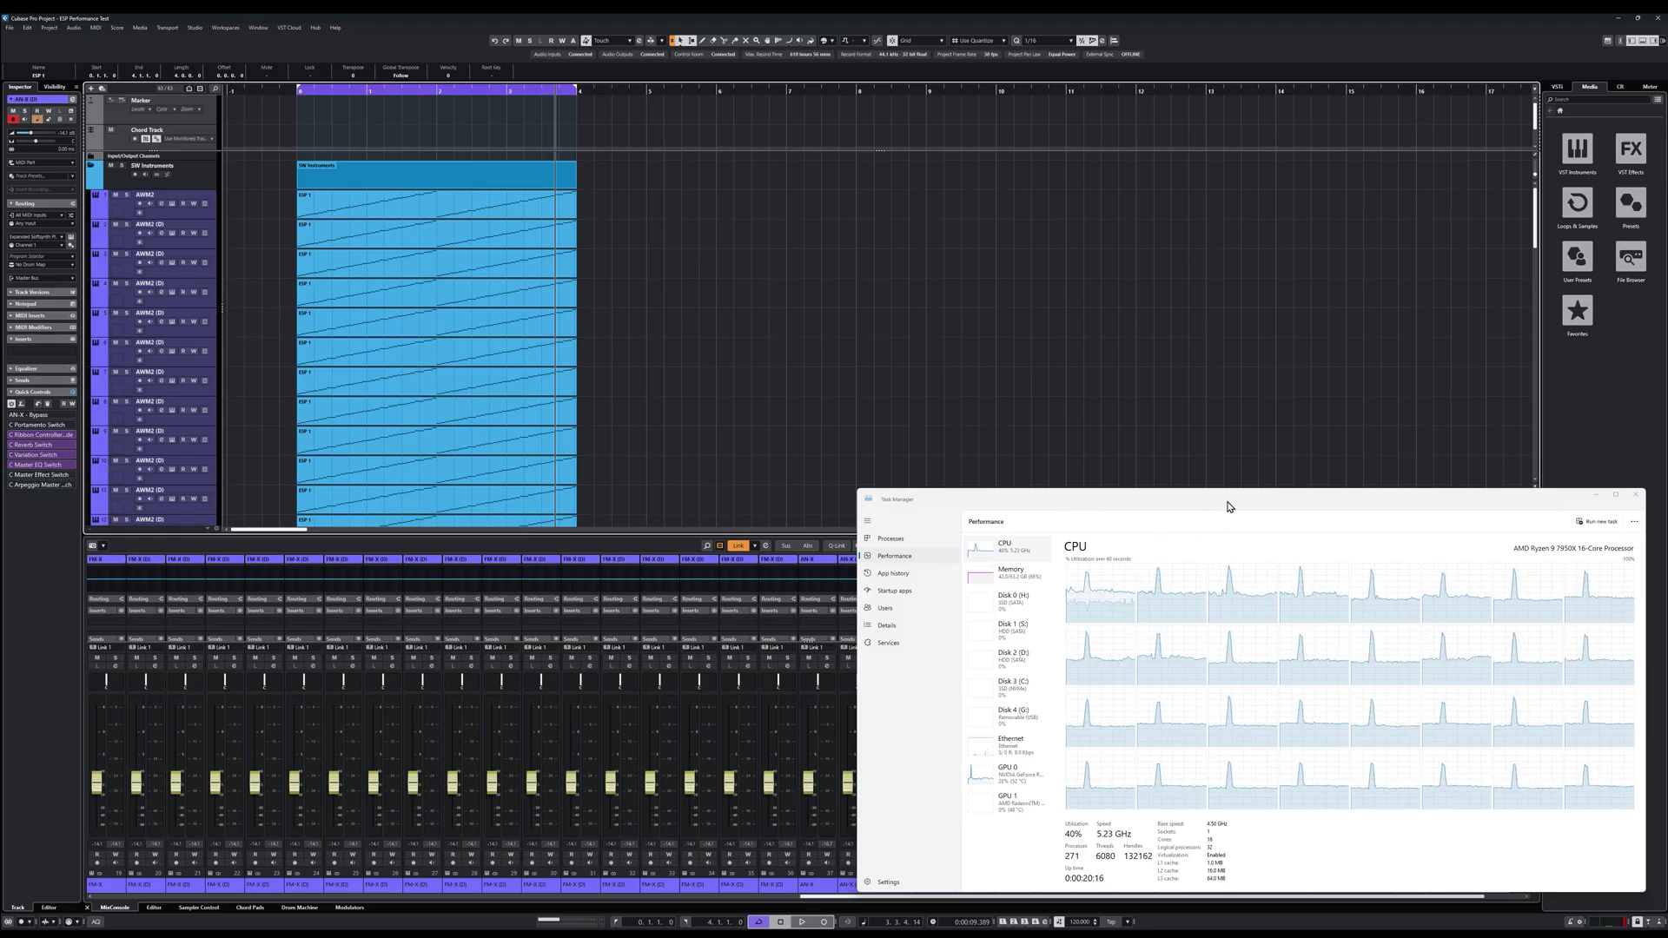
scroll(548, 421, "down", 6)
scroll(548, 421, "down", 12)
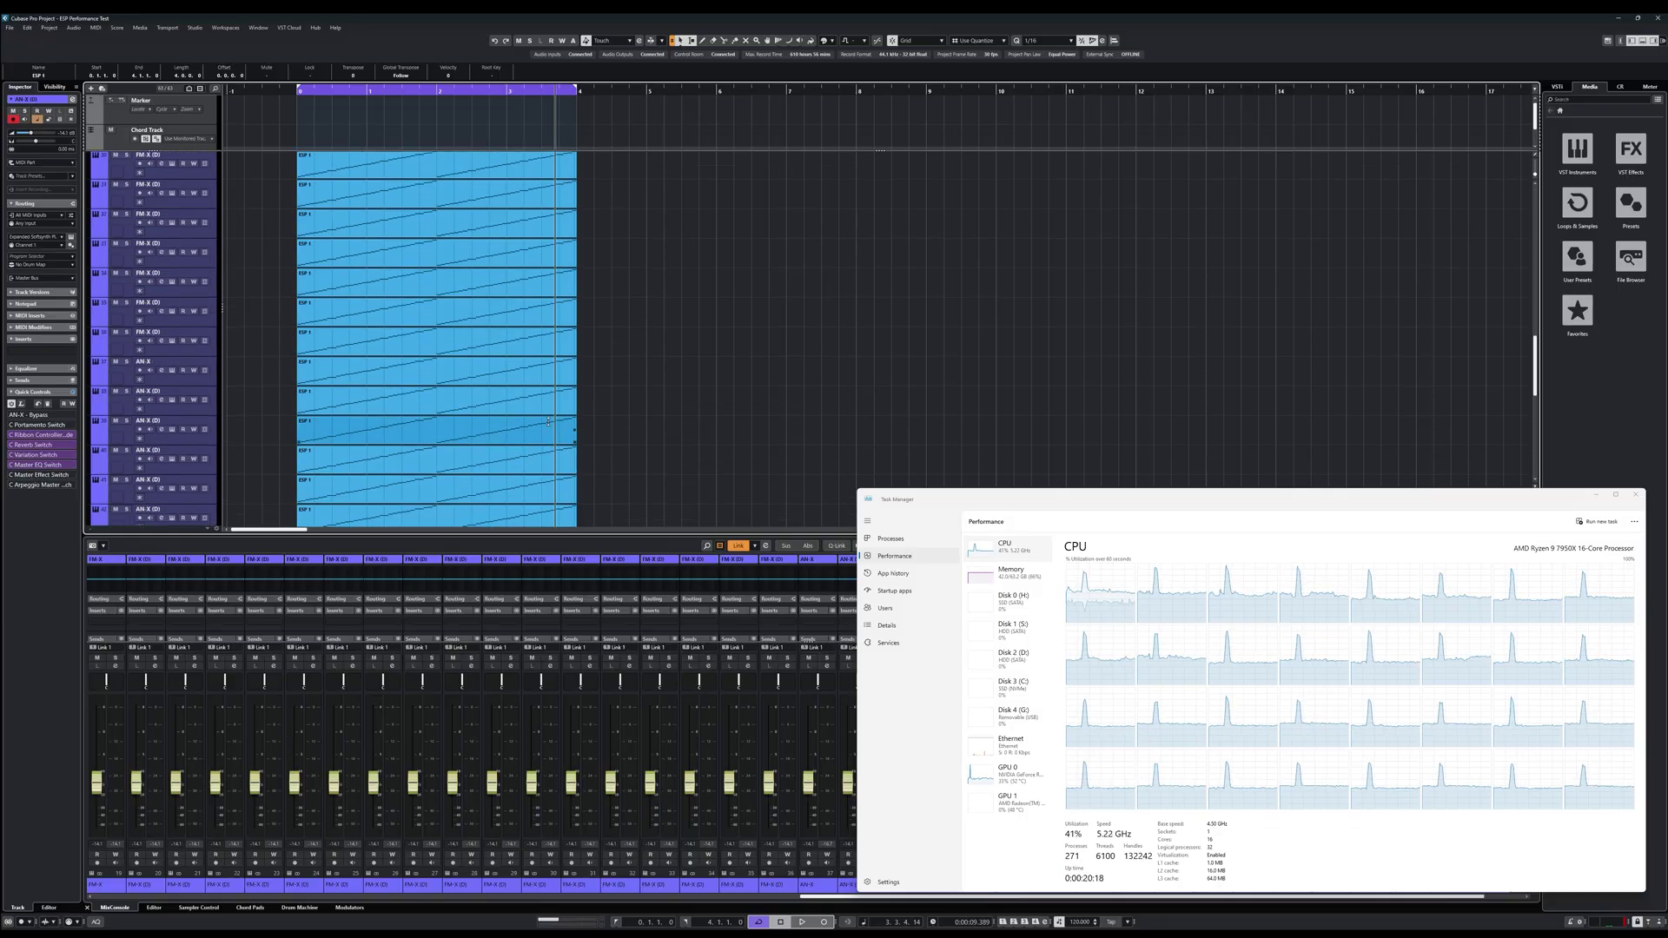
scroll(548, 421, "up", 3)
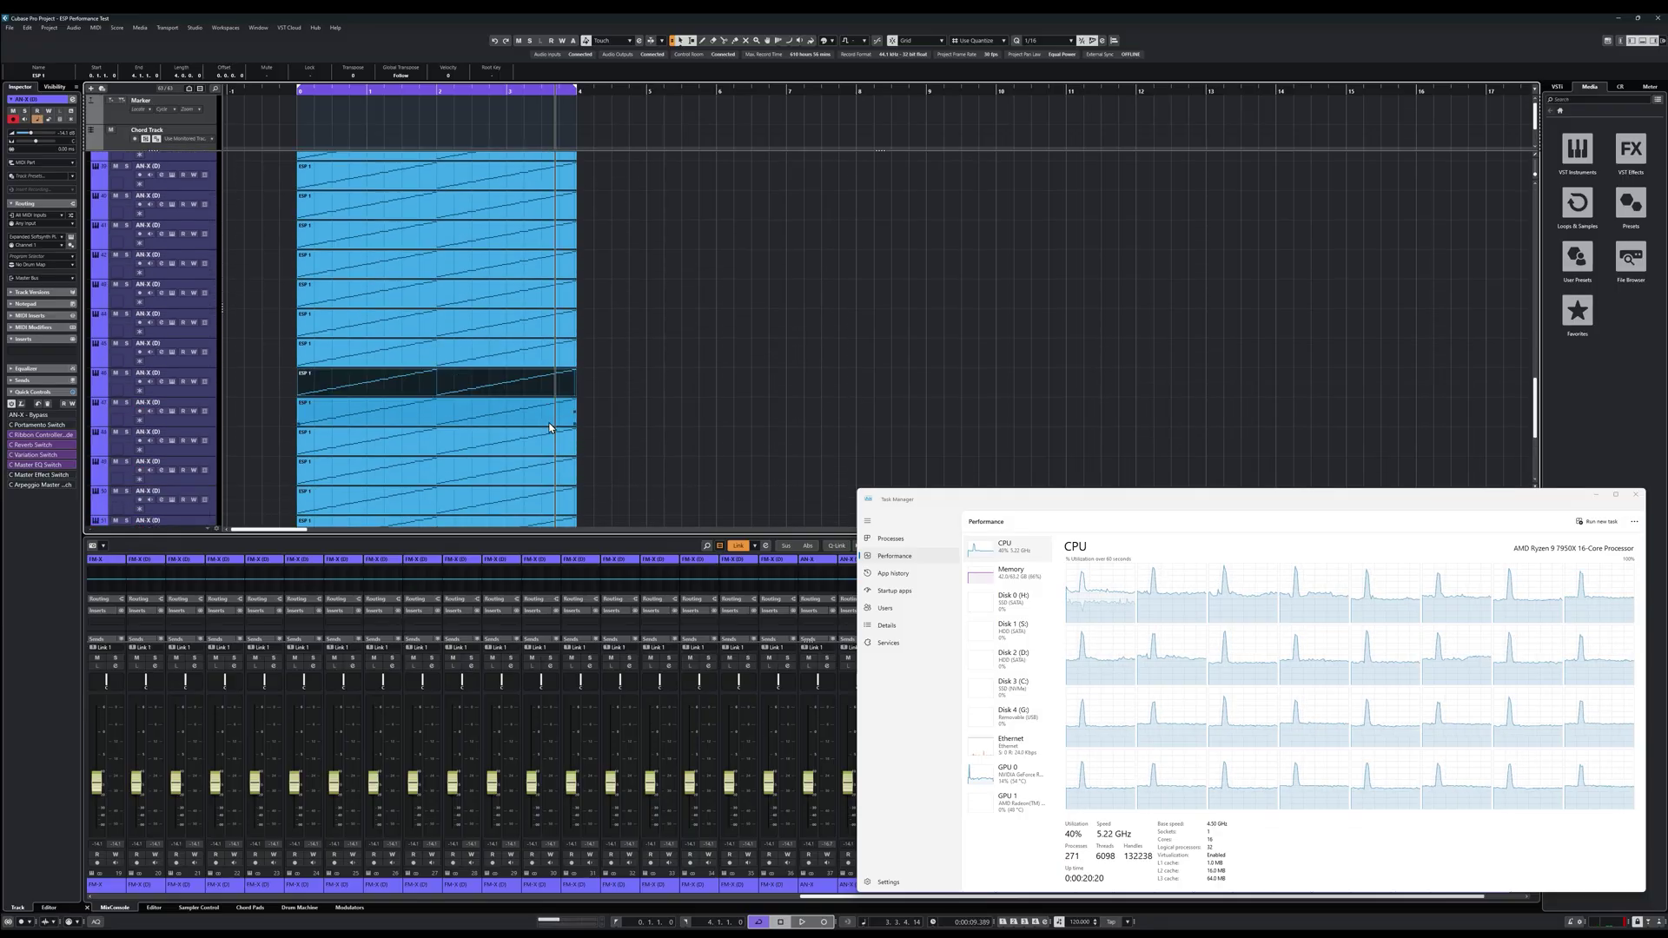
scroll(549, 421, "down", 3)
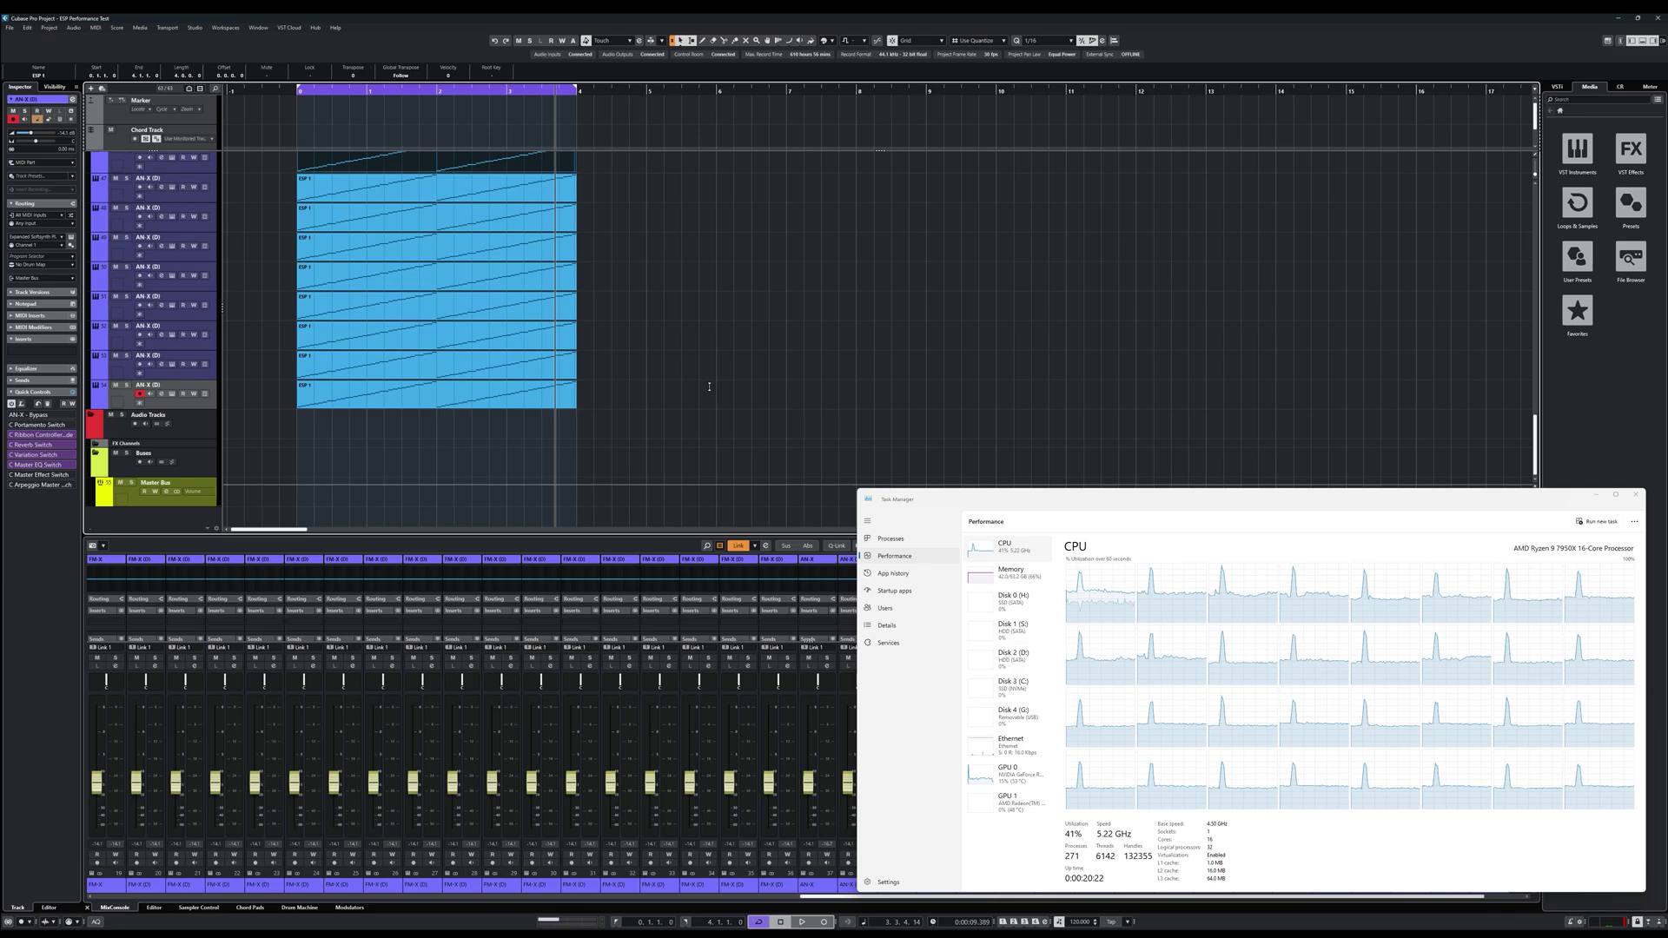